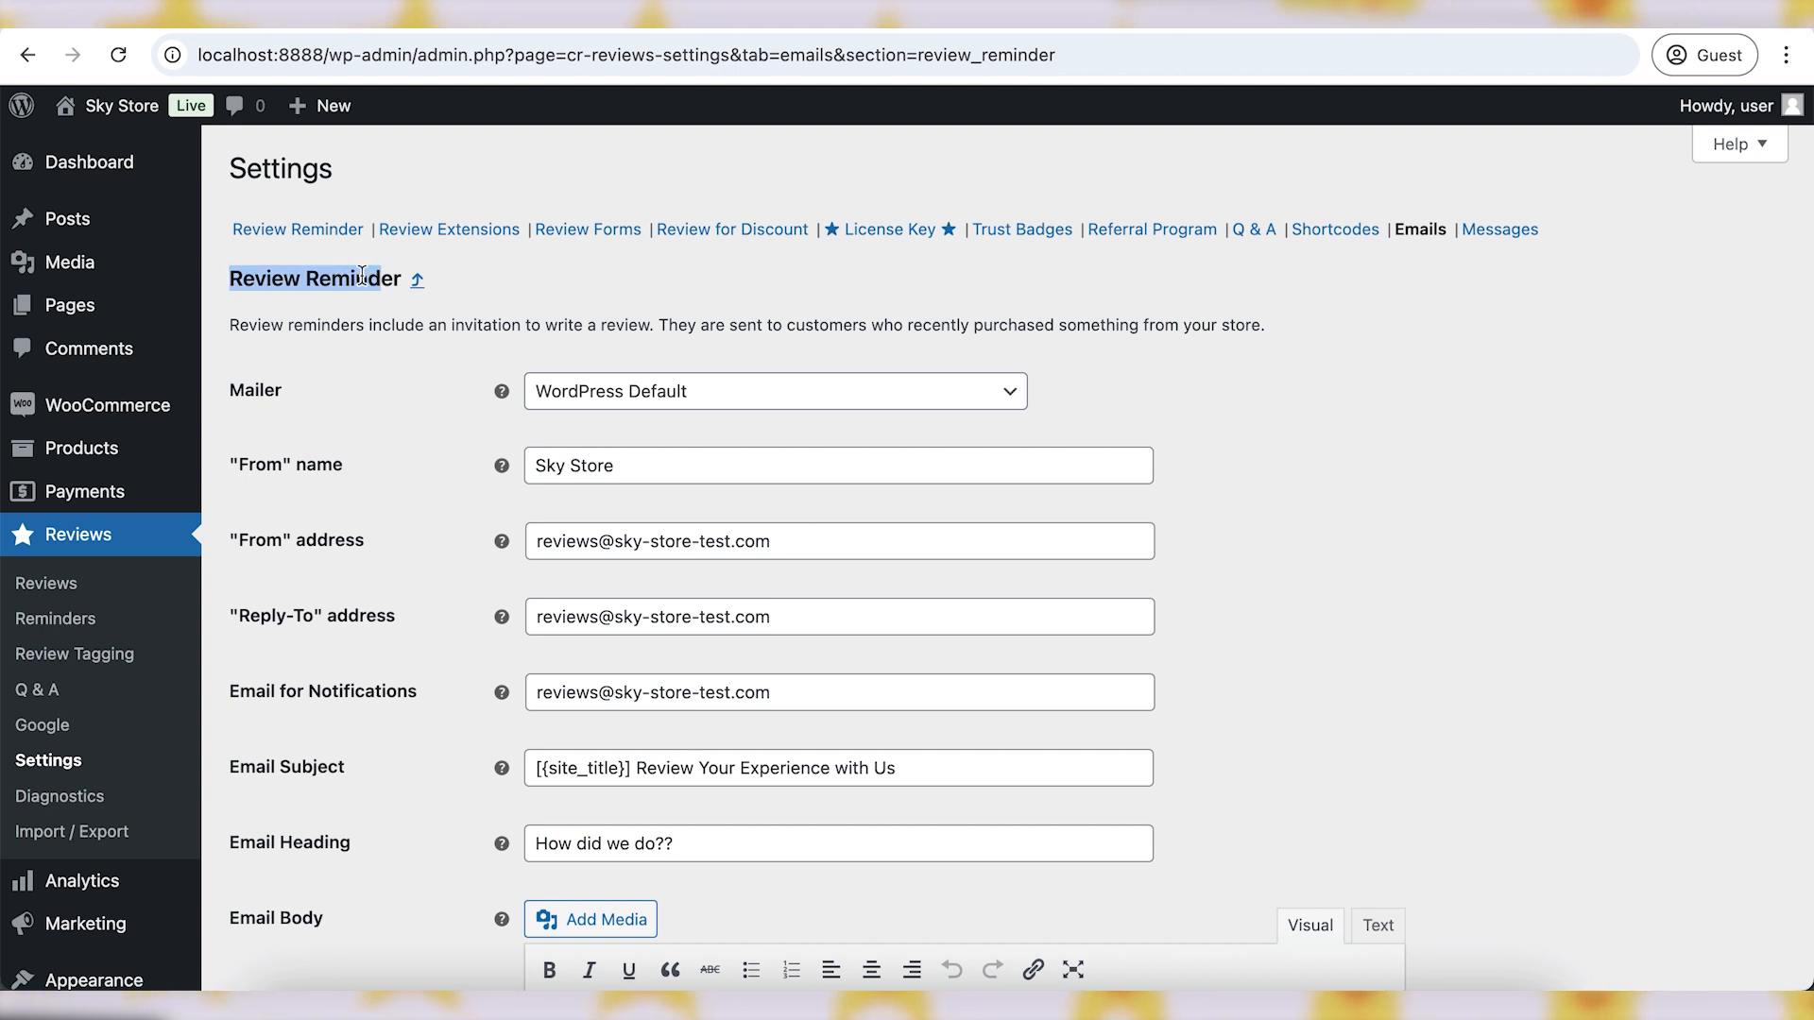
- Deselect the highlighted Review Reminder heading on the reminder email settings page
{"action": "left_click", "coordinate": [1251, 435]}
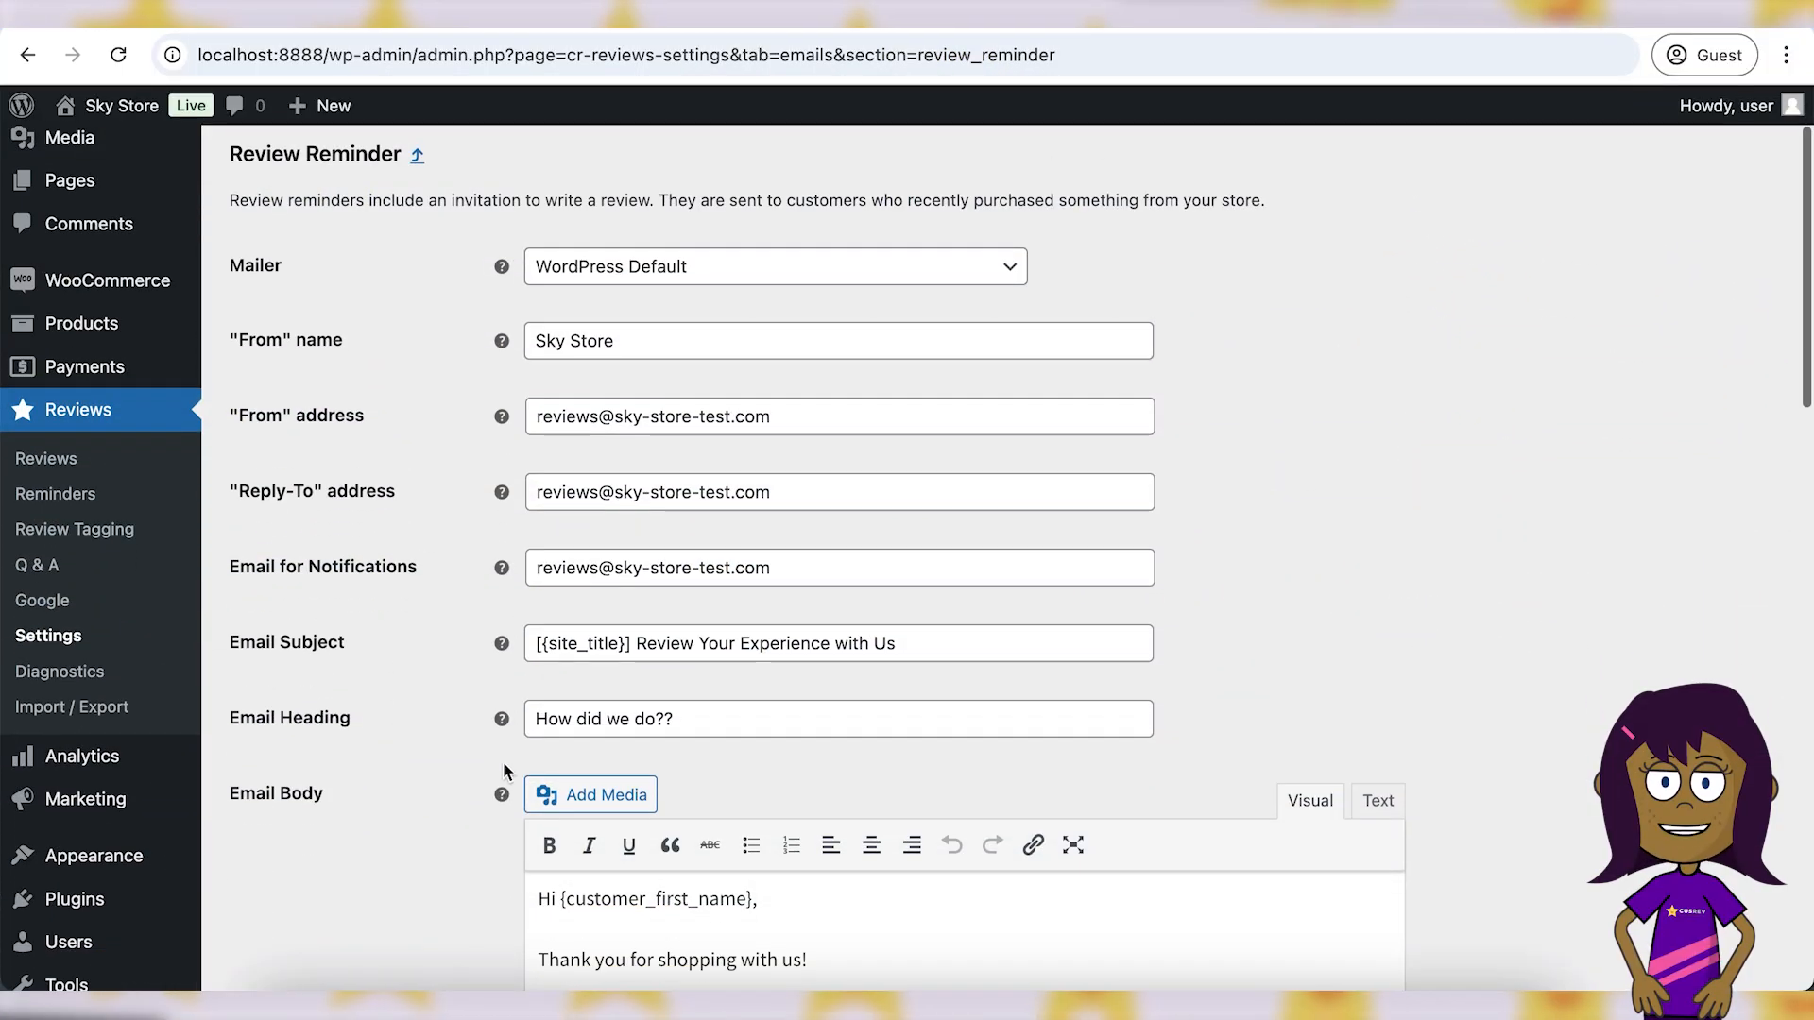
- Replace the Email Subject with 'We'd love your feedback on your recent purchase!'
{"action": "left_click_drag", "start_coordinate": [233, 648], "coordinate": [350, 647]}
{"action": "left_click", "coordinate": [351, 648]}
{"action": "left_click", "coordinate": [615, 648]}
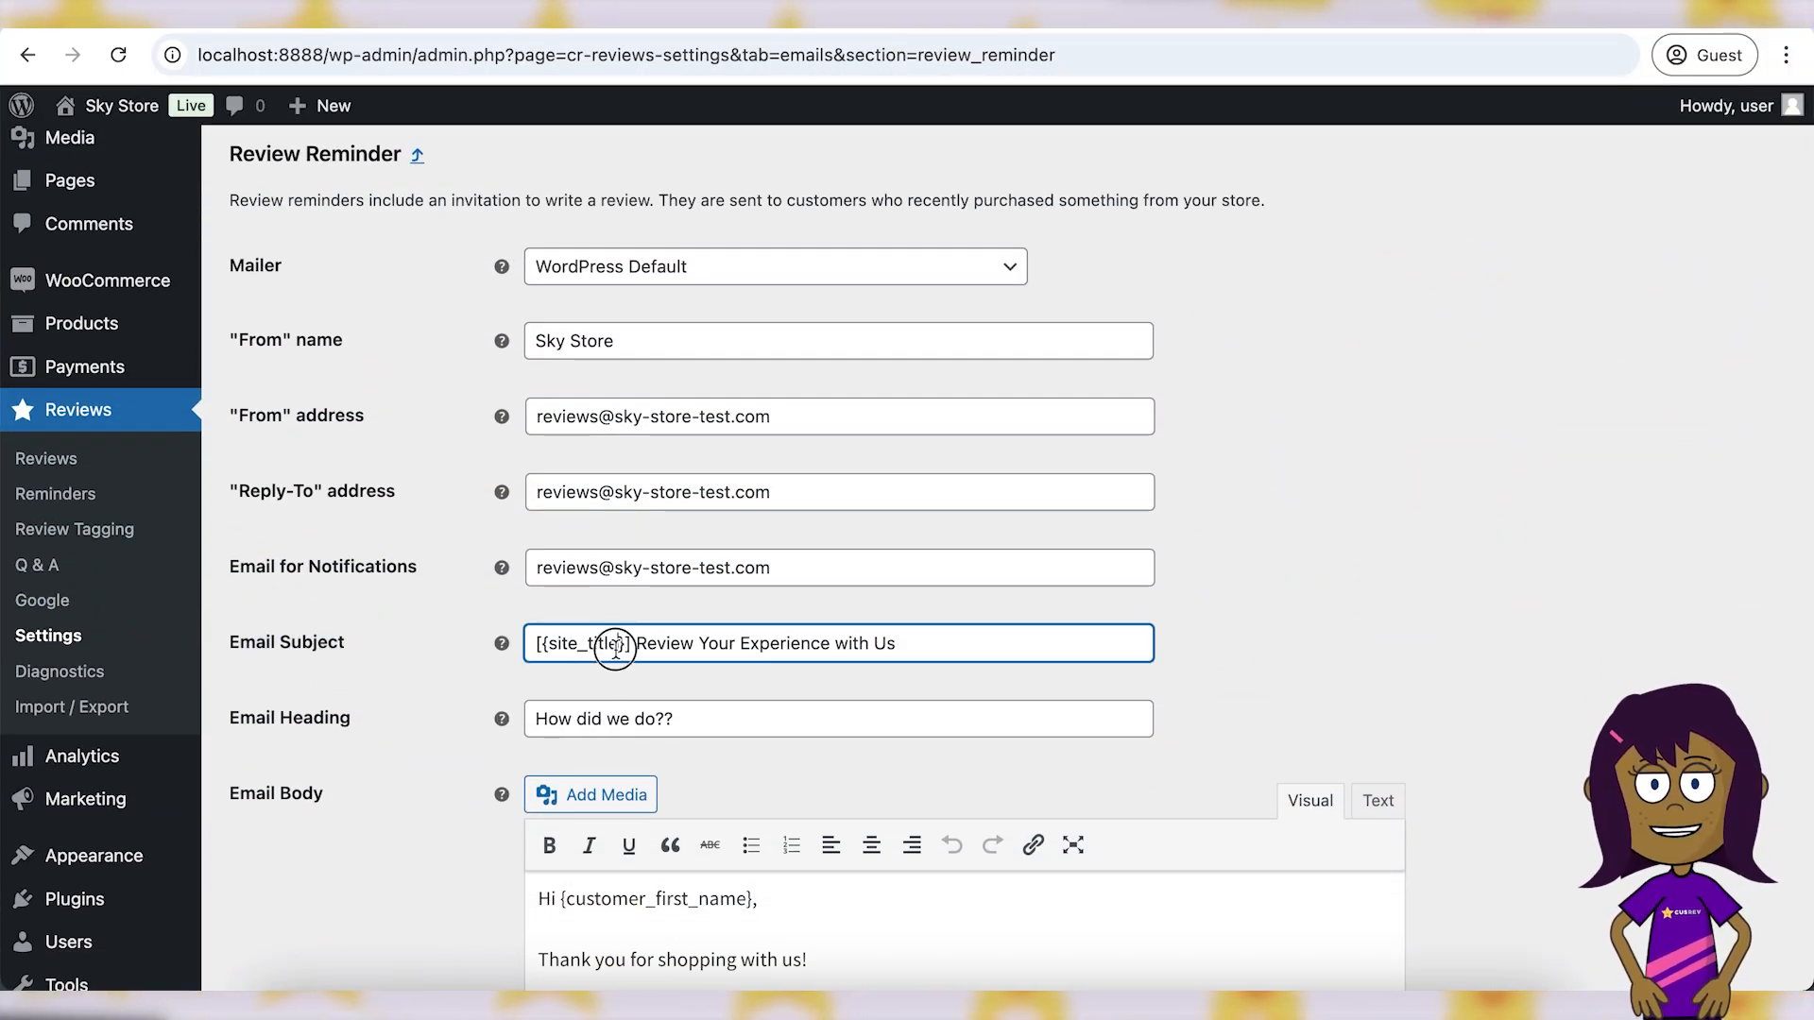
{"action": "left_click_drag", "start_coordinate": [920, 645], "coordinate": [529, 630]}
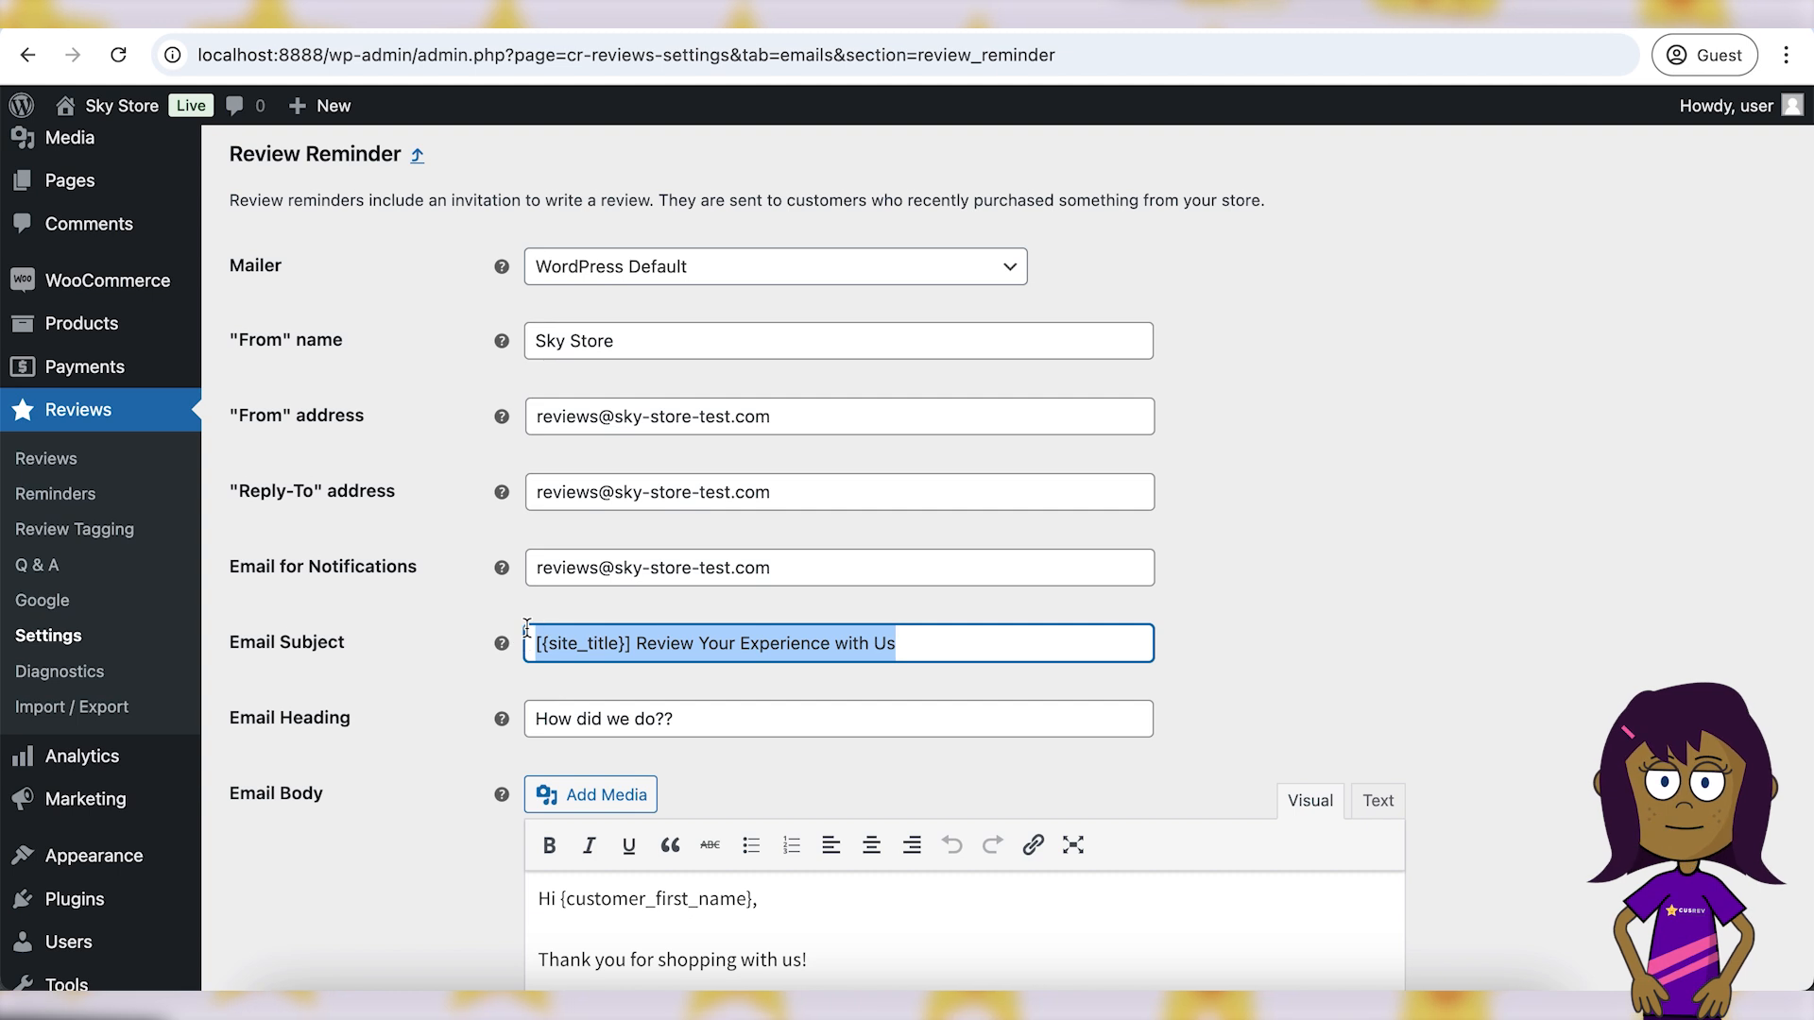
{"action": "type", "text": "We'd love your feedback"}
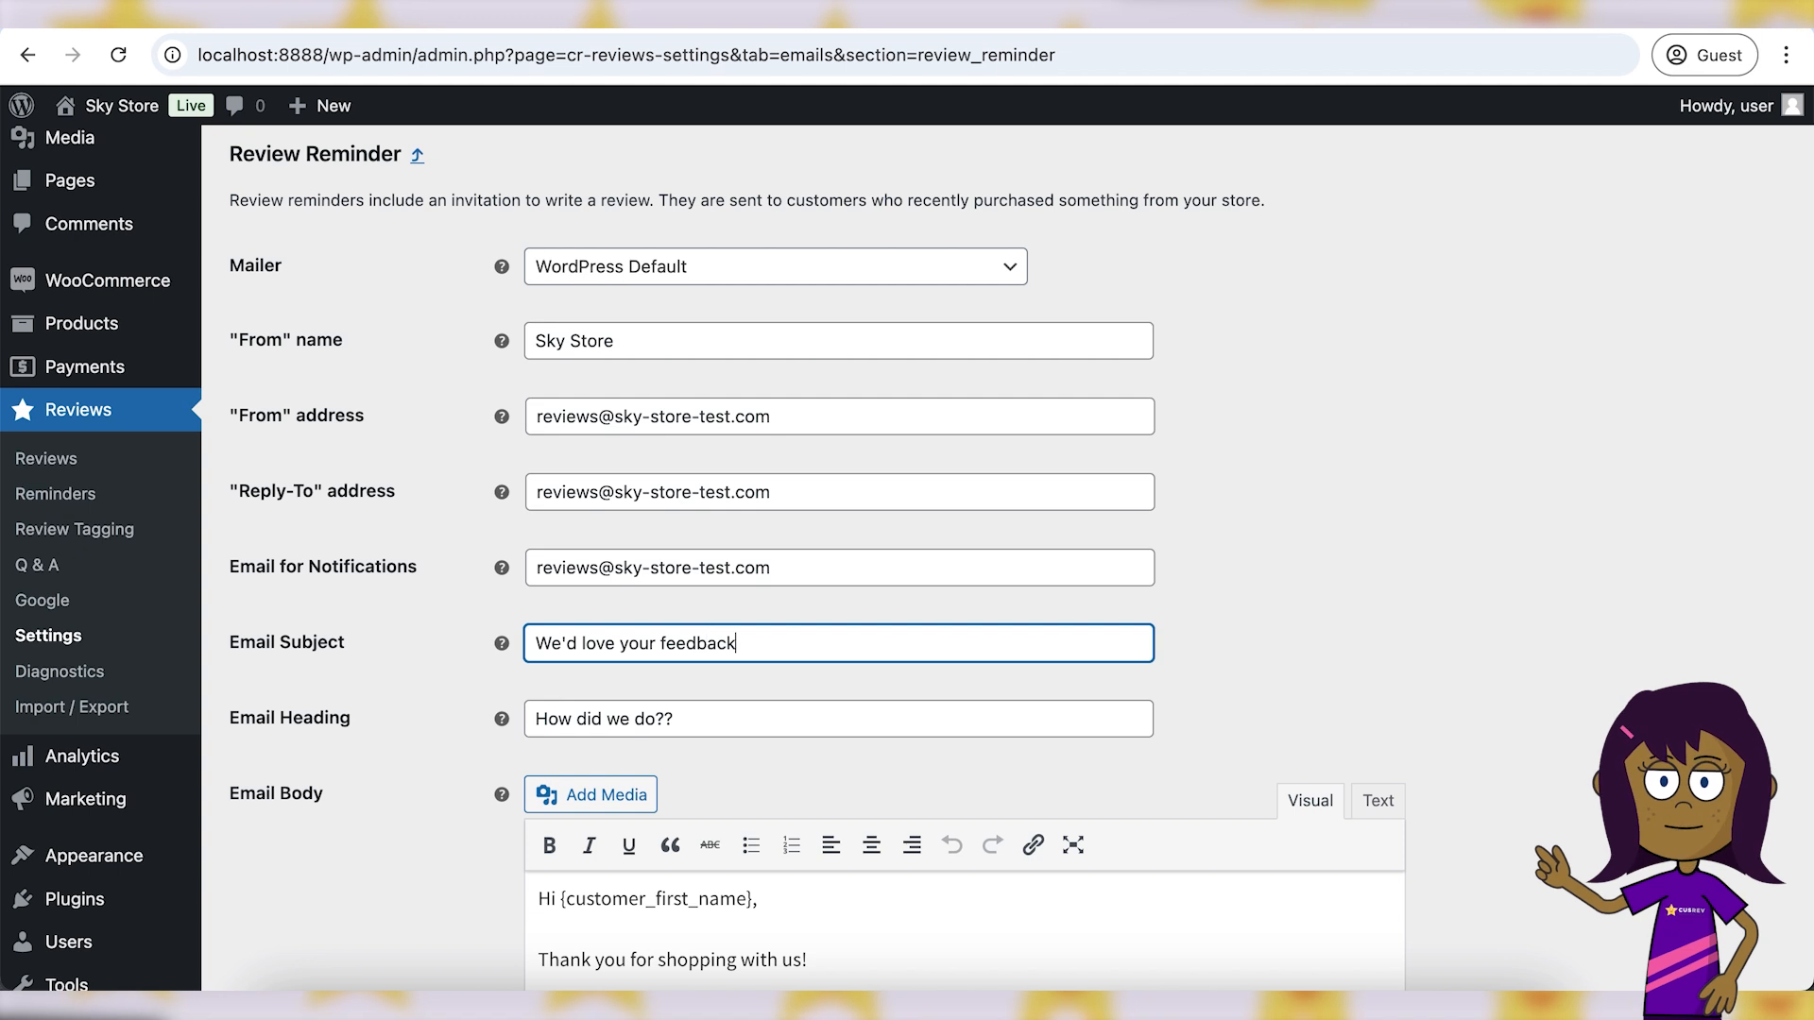
{"action": "type", "text": " on your recent p"}
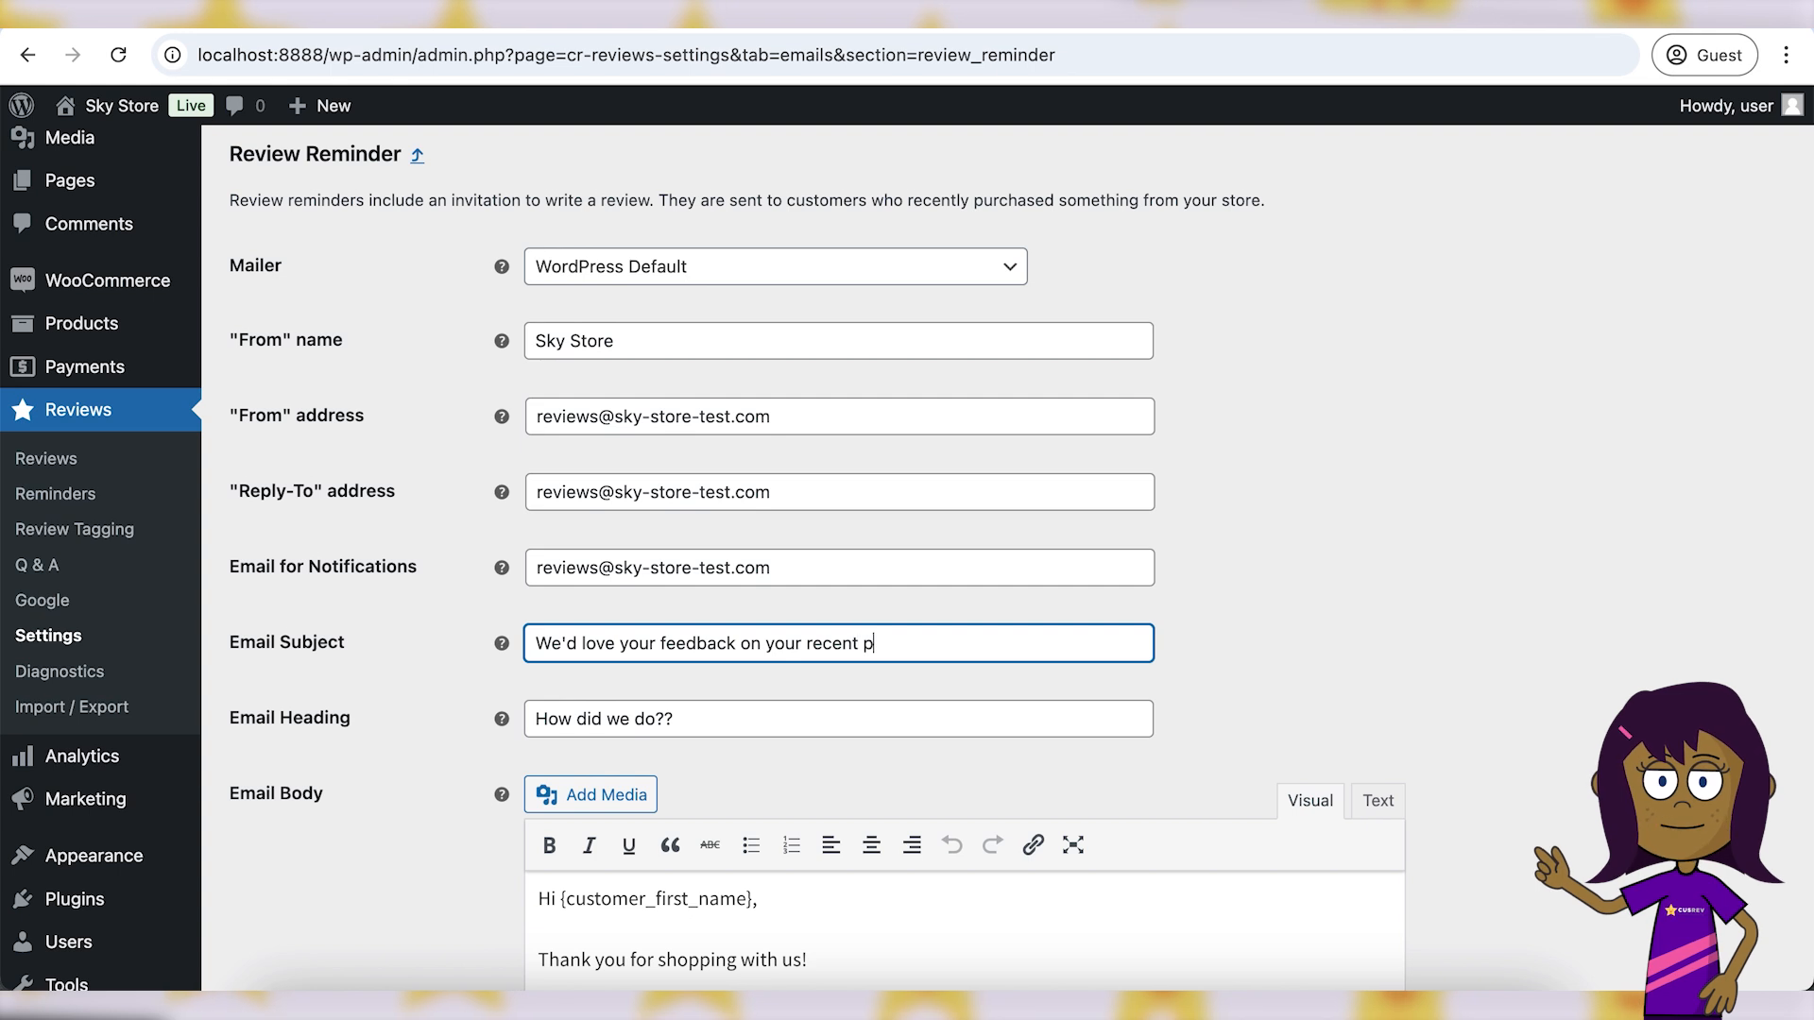
{"action": "type", "text": "urchase!"}
{"action": "left_click_drag", "start_coordinate": [535, 645], "coordinate": [1001, 643]}
{"action": "left_click", "coordinate": [1001, 643]}
- Scroll down past the Email Body to the list of available email variables
{"action": "scroll", "coordinate": [1003, 645], "scroll_direction": "down", "scroll_amount": 2}
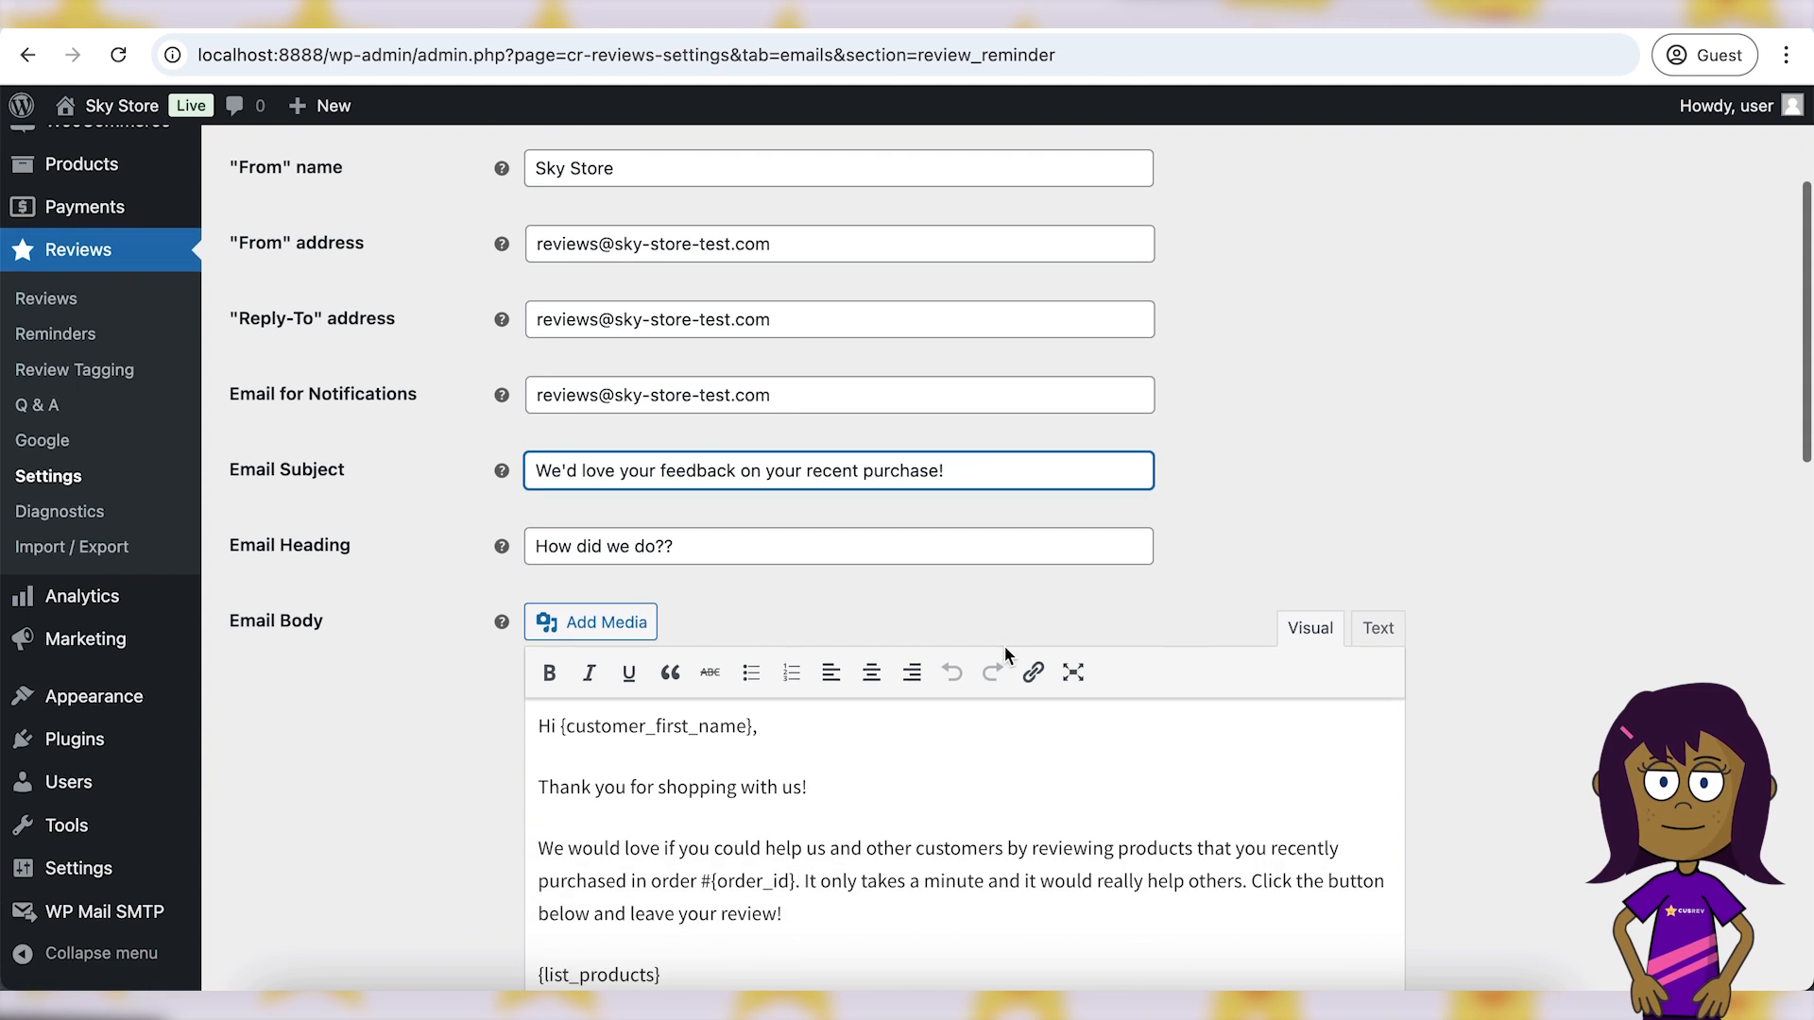
{"action": "scroll", "coordinate": [1004, 644], "scroll_direction": "down", "scroll_amount": 2}
{"action": "left_click_drag", "start_coordinate": [239, 422], "coordinate": [322, 425]}
{"action": "left_click", "coordinate": [352, 431]}
{"action": "scroll", "coordinate": [406, 582], "scroll_direction": "down", "scroll_amount": 1}
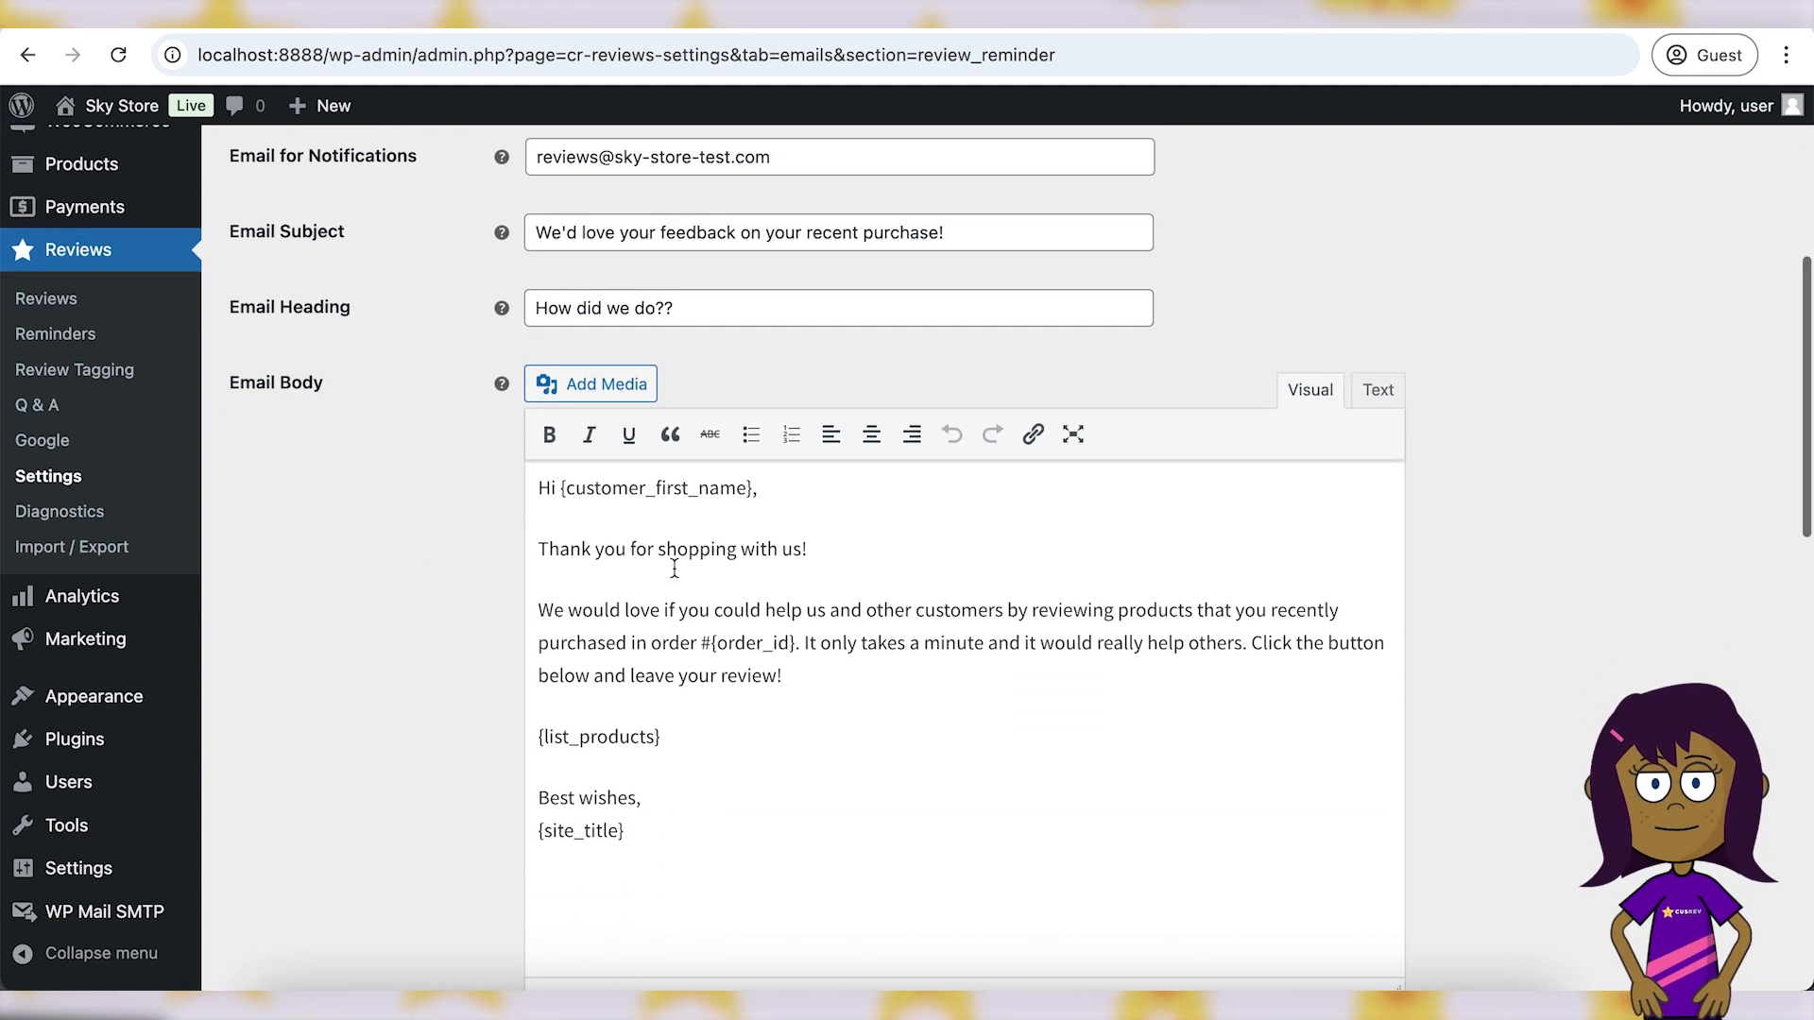
{"action": "scroll", "coordinate": [607, 518], "scroll_direction": "down", "scroll_amount": 1}
{"action": "scroll", "coordinate": [630, 610], "scroll_direction": "down", "scroll_amount": 4}
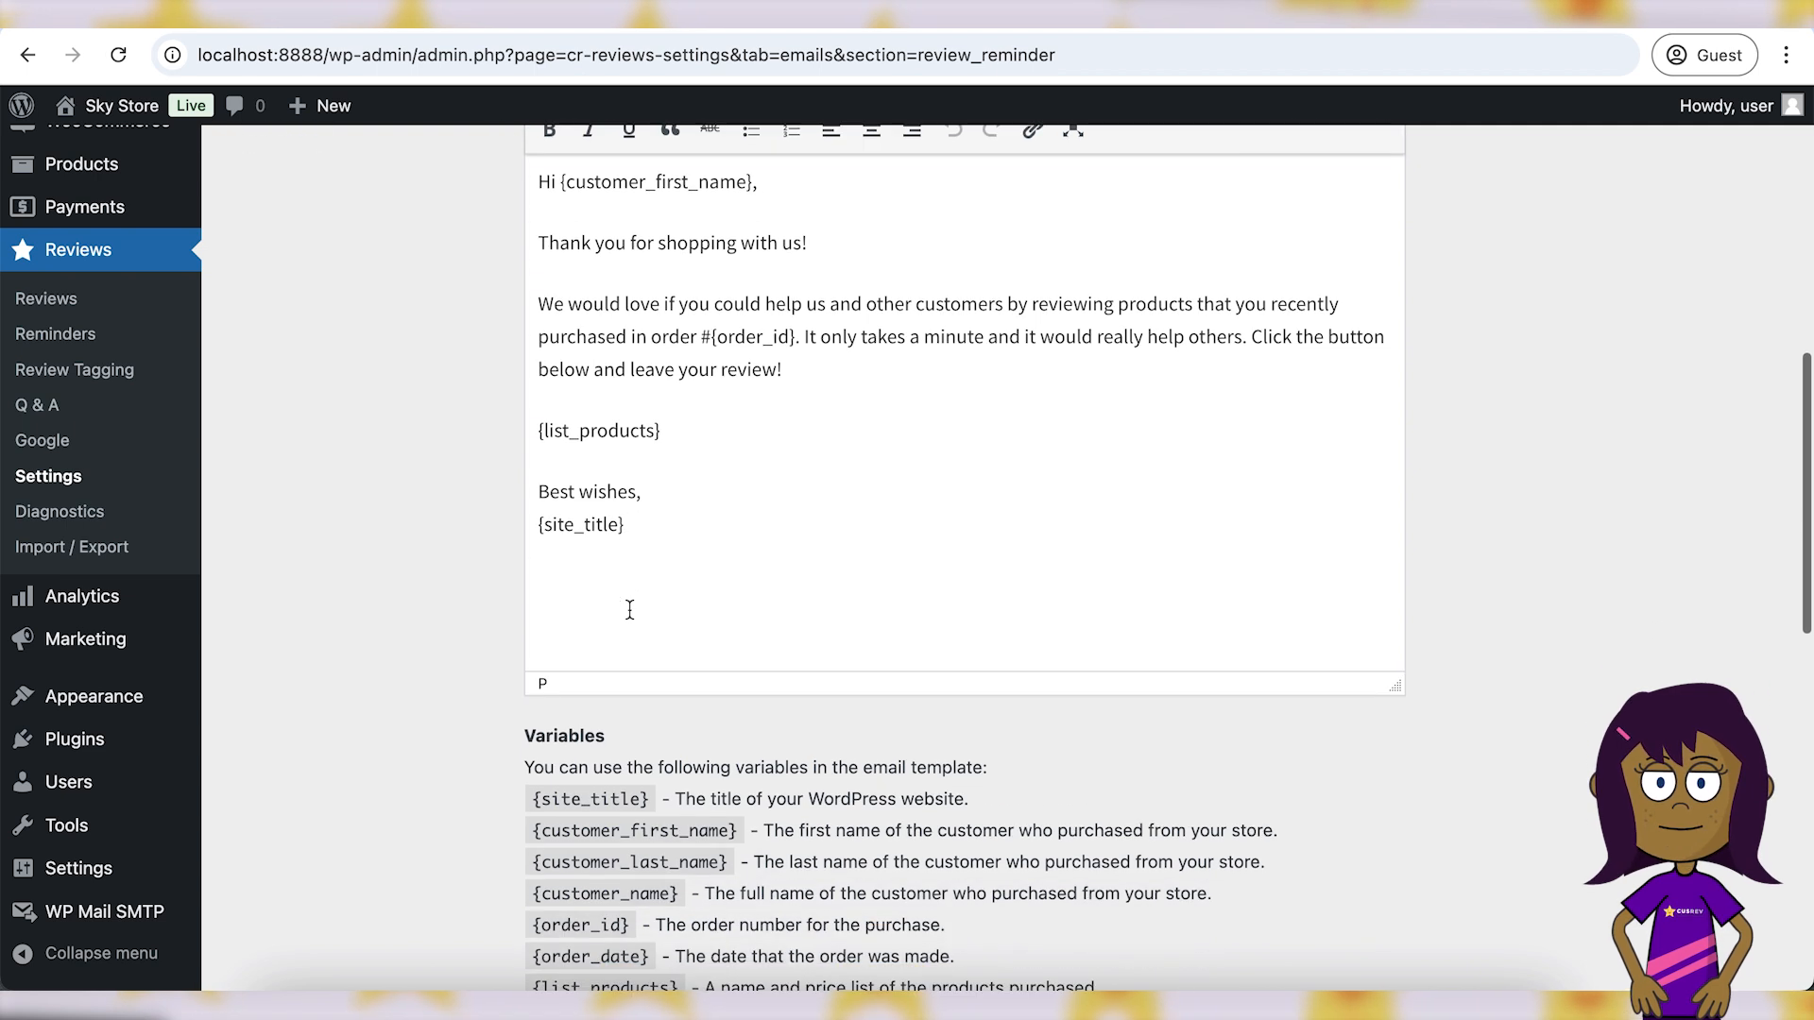
{"action": "left_click", "coordinate": [529, 708]}
{"action": "left_click_drag", "start_coordinate": [529, 708], "coordinate": [991, 735]}
{"action": "scroll", "coordinate": [524, 822], "scroll_direction": "down", "scroll_amount": 1}
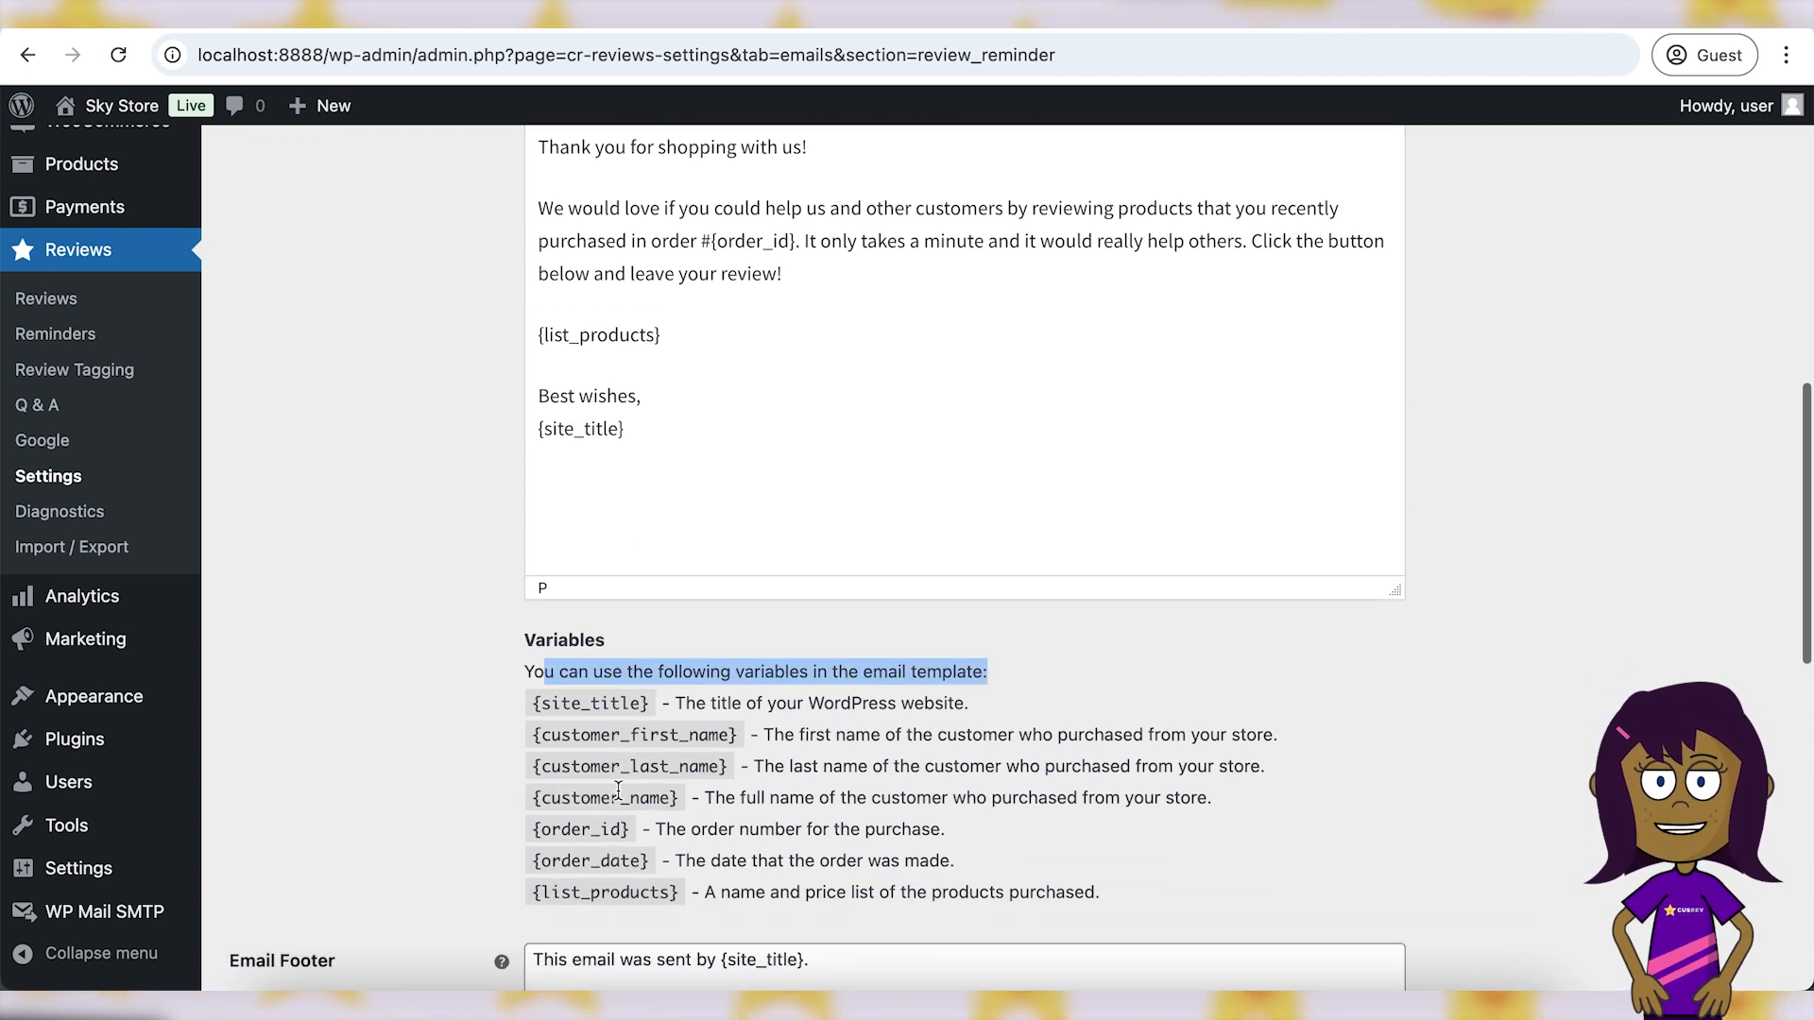
{"action": "left_click", "coordinate": [605, 798]}
- Replace {customer_first_name} in the greeting with the copied {customer_name} variable
{"action": "double_click", "coordinate": [605, 799]}
{"action": "key", "text": "super+c"}
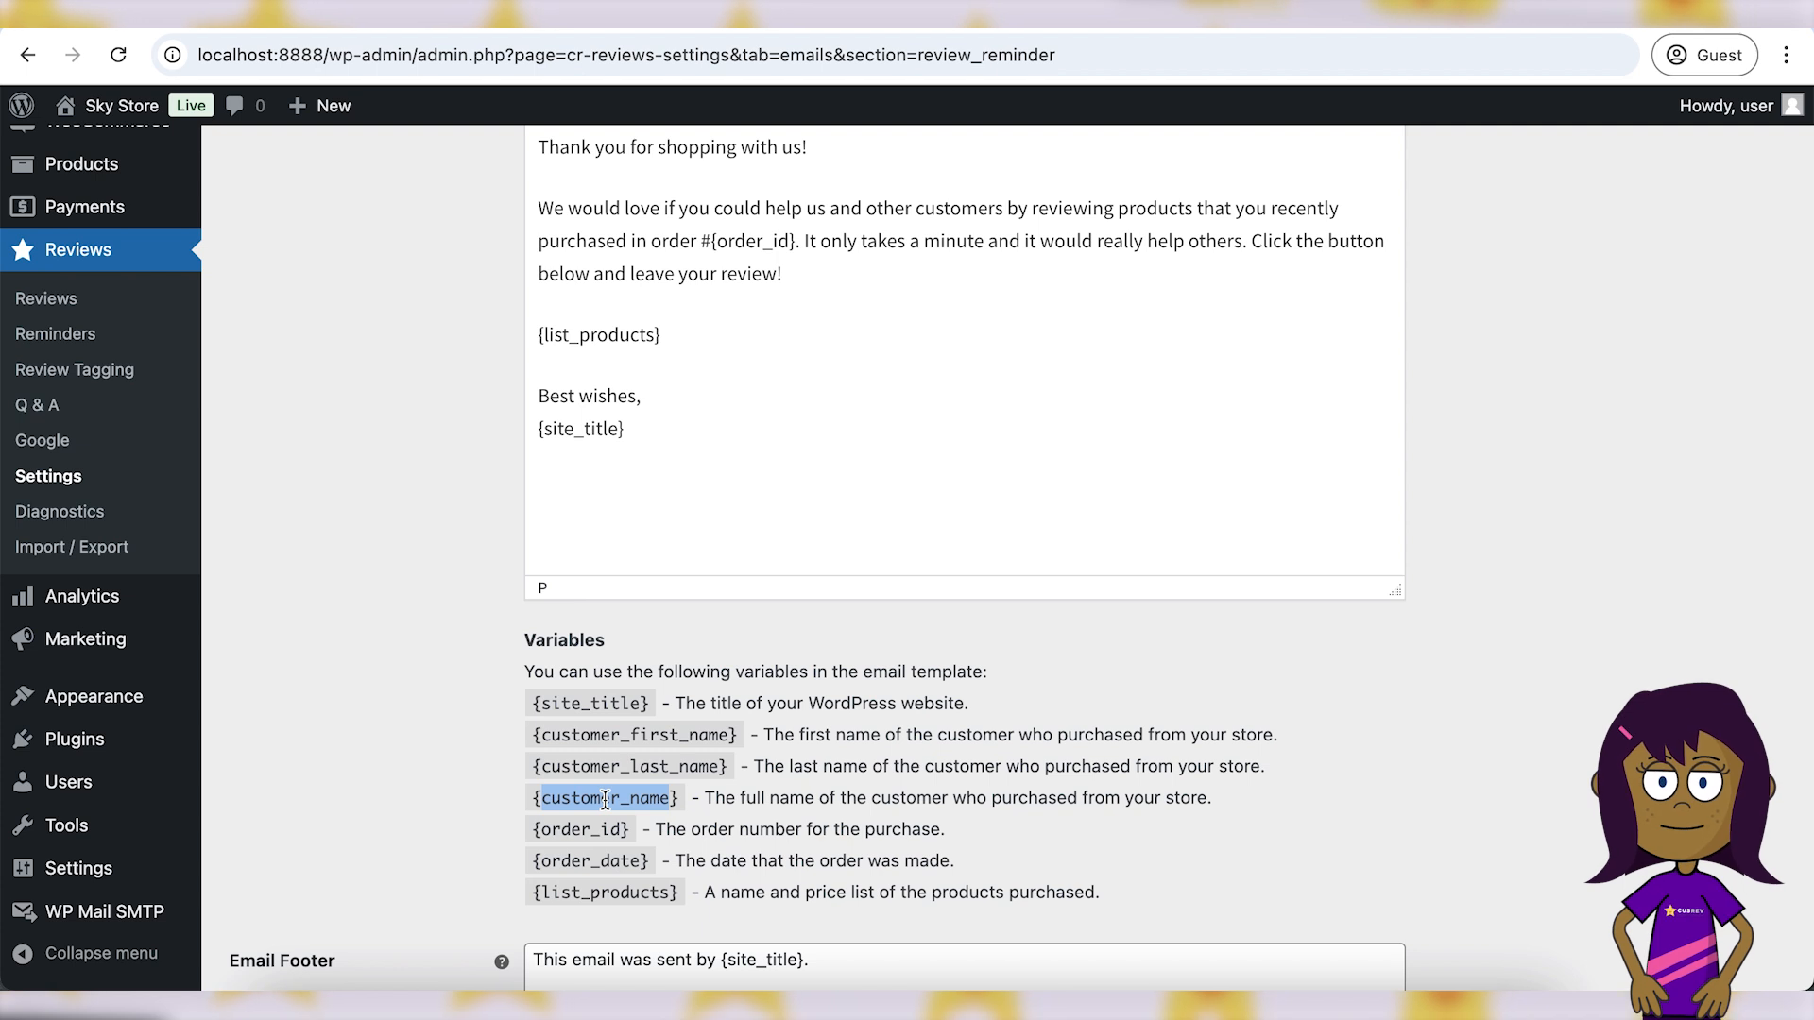
{"action": "scroll", "coordinate": [781, 778], "scroll_direction": "up", "scroll_amount": 4}
{"action": "double_click", "coordinate": [648, 354]}
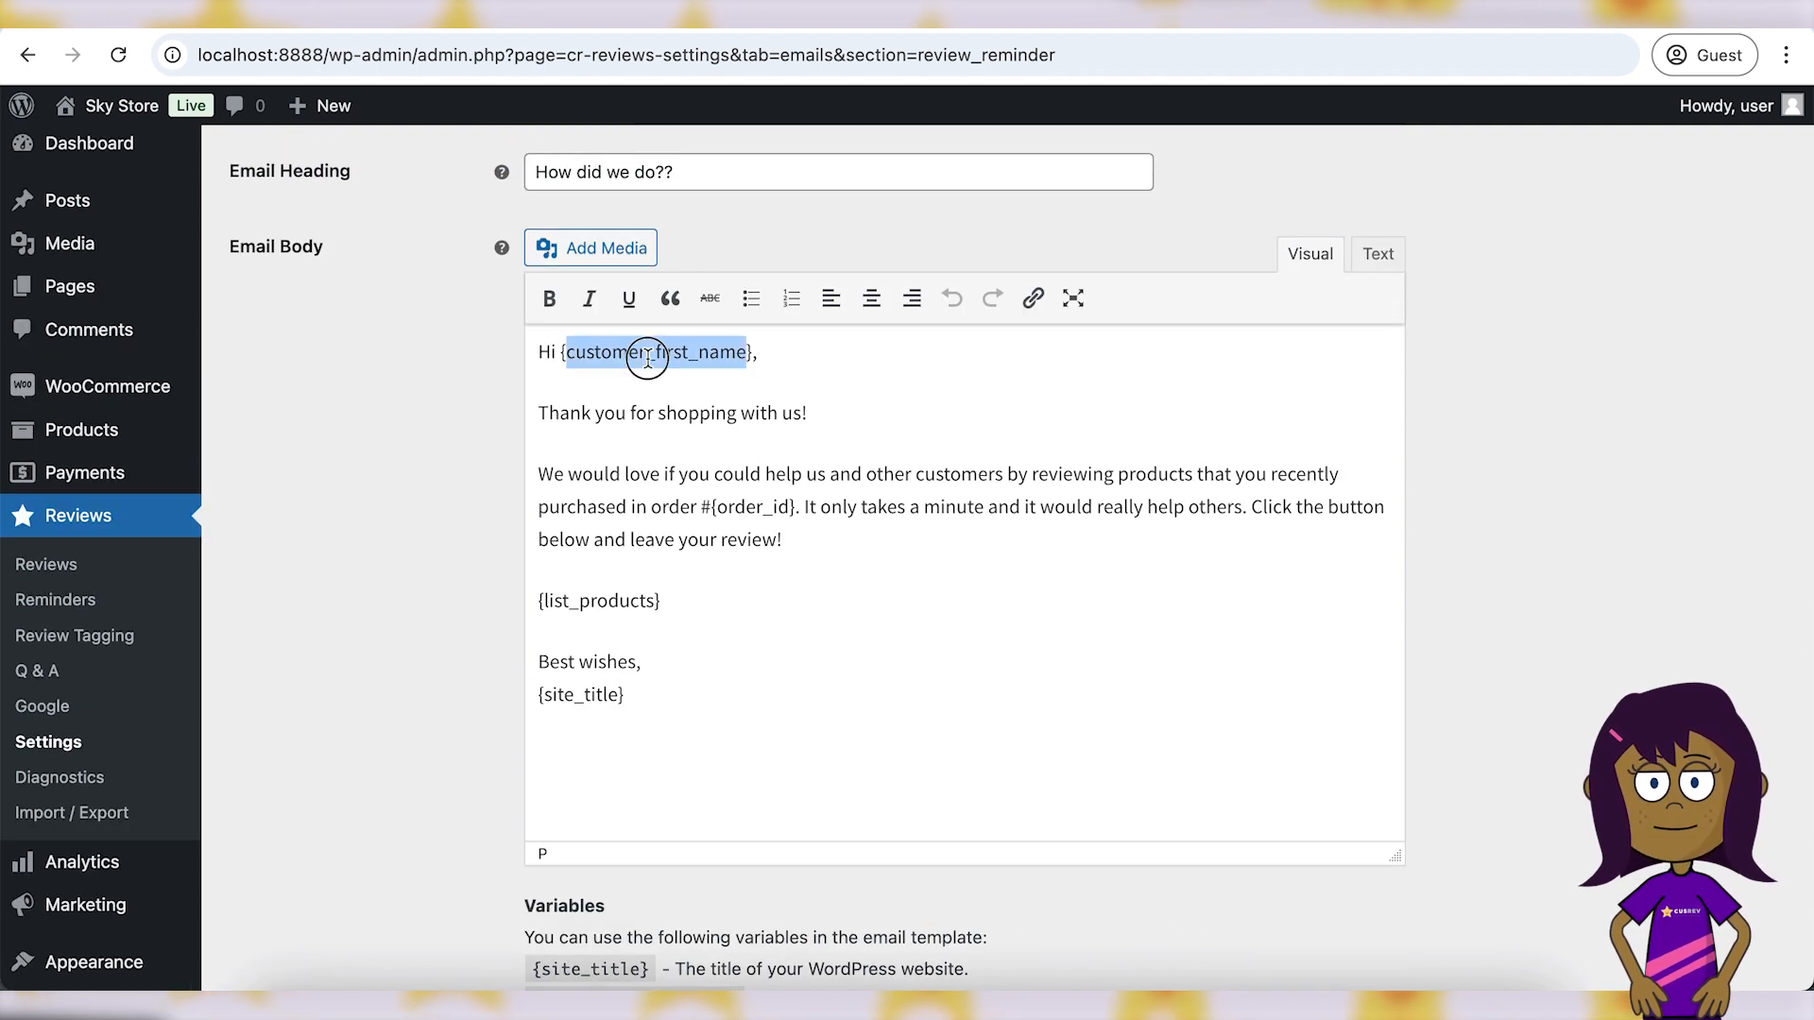
{"action": "key", "text": "super+v"}
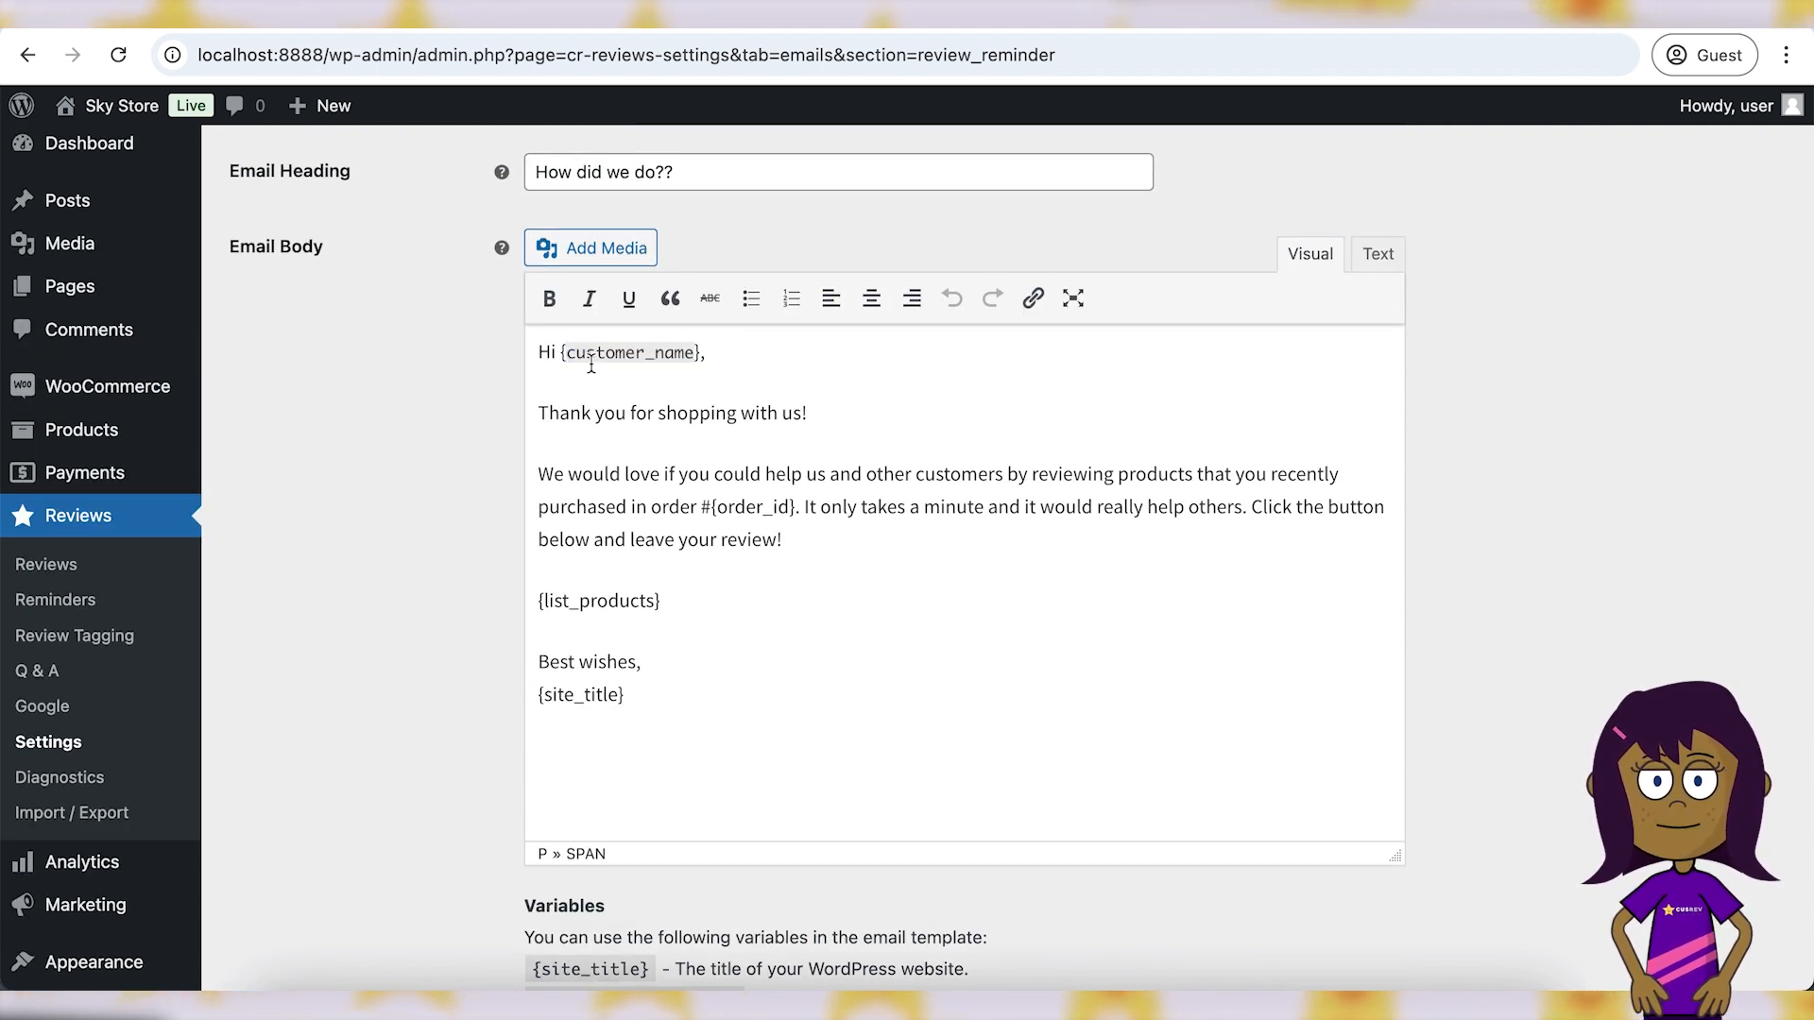
{"action": "double_click", "coordinate": [611, 352]}
{"action": "left_click", "coordinate": [611, 352]}
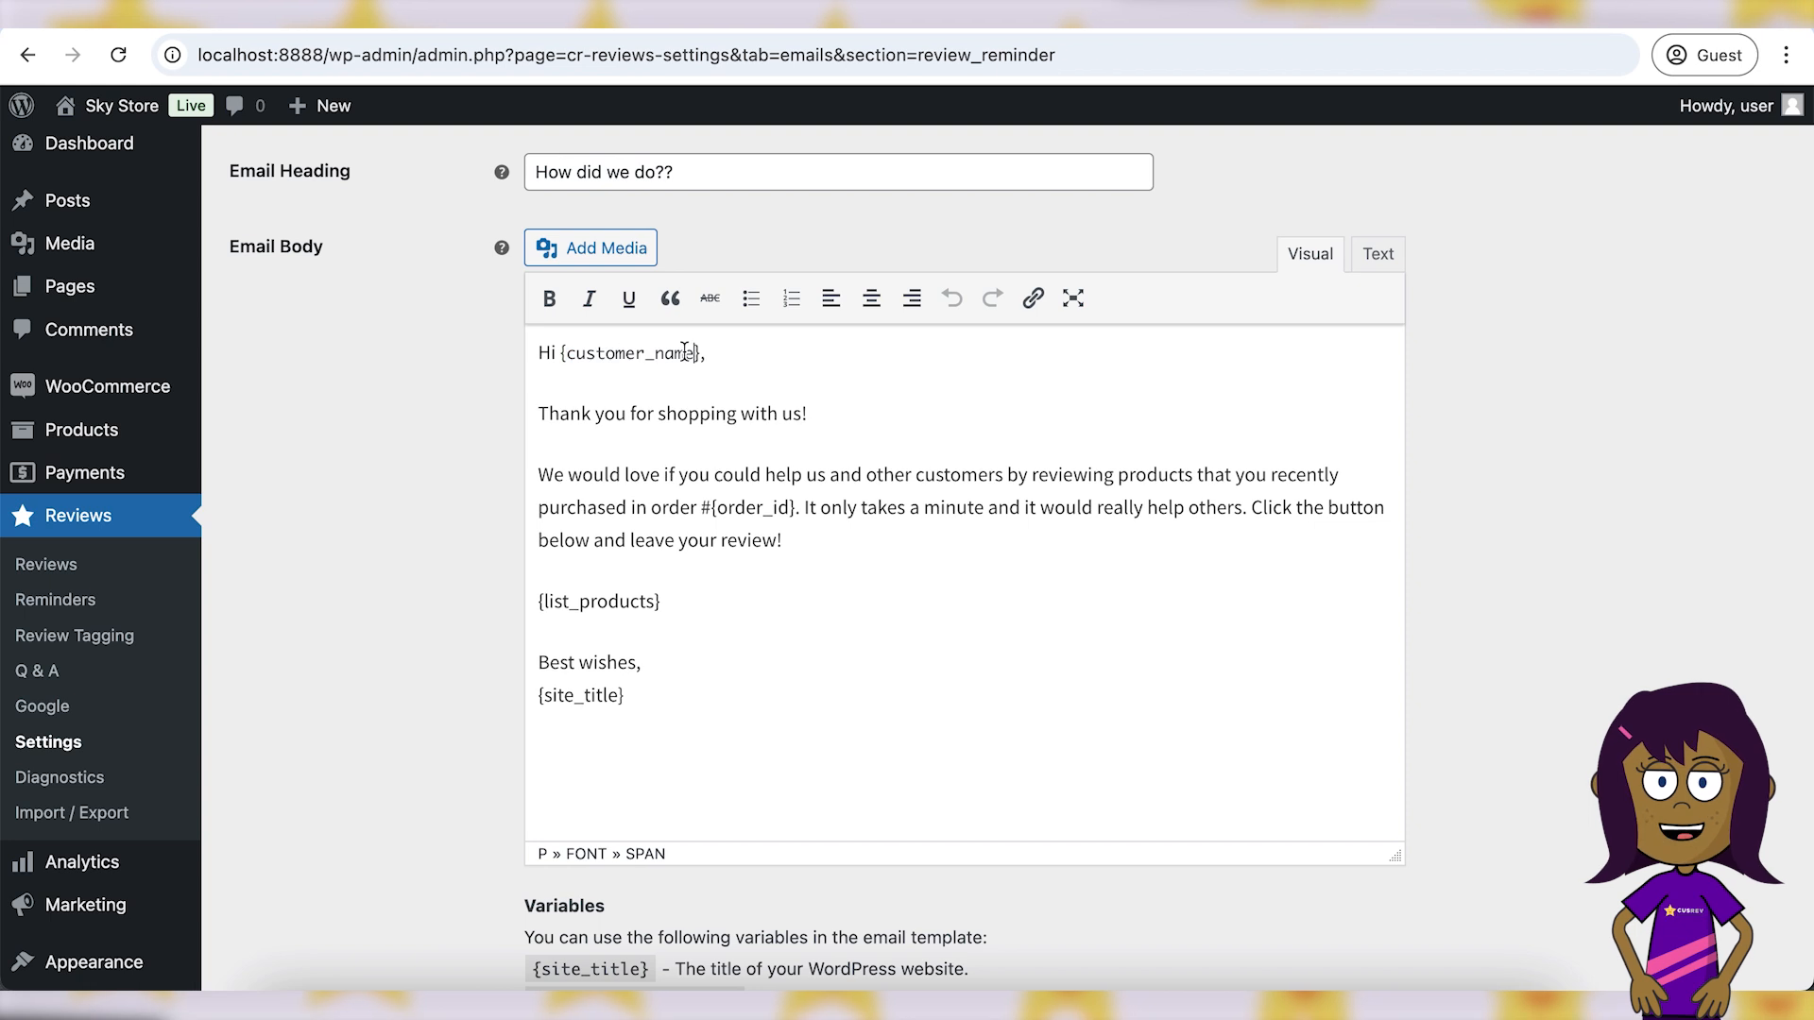
{"action": "left_click_drag", "start_coordinate": [707, 352], "coordinate": [528, 352]}
{"action": "left_click", "coordinate": [600, 353]}
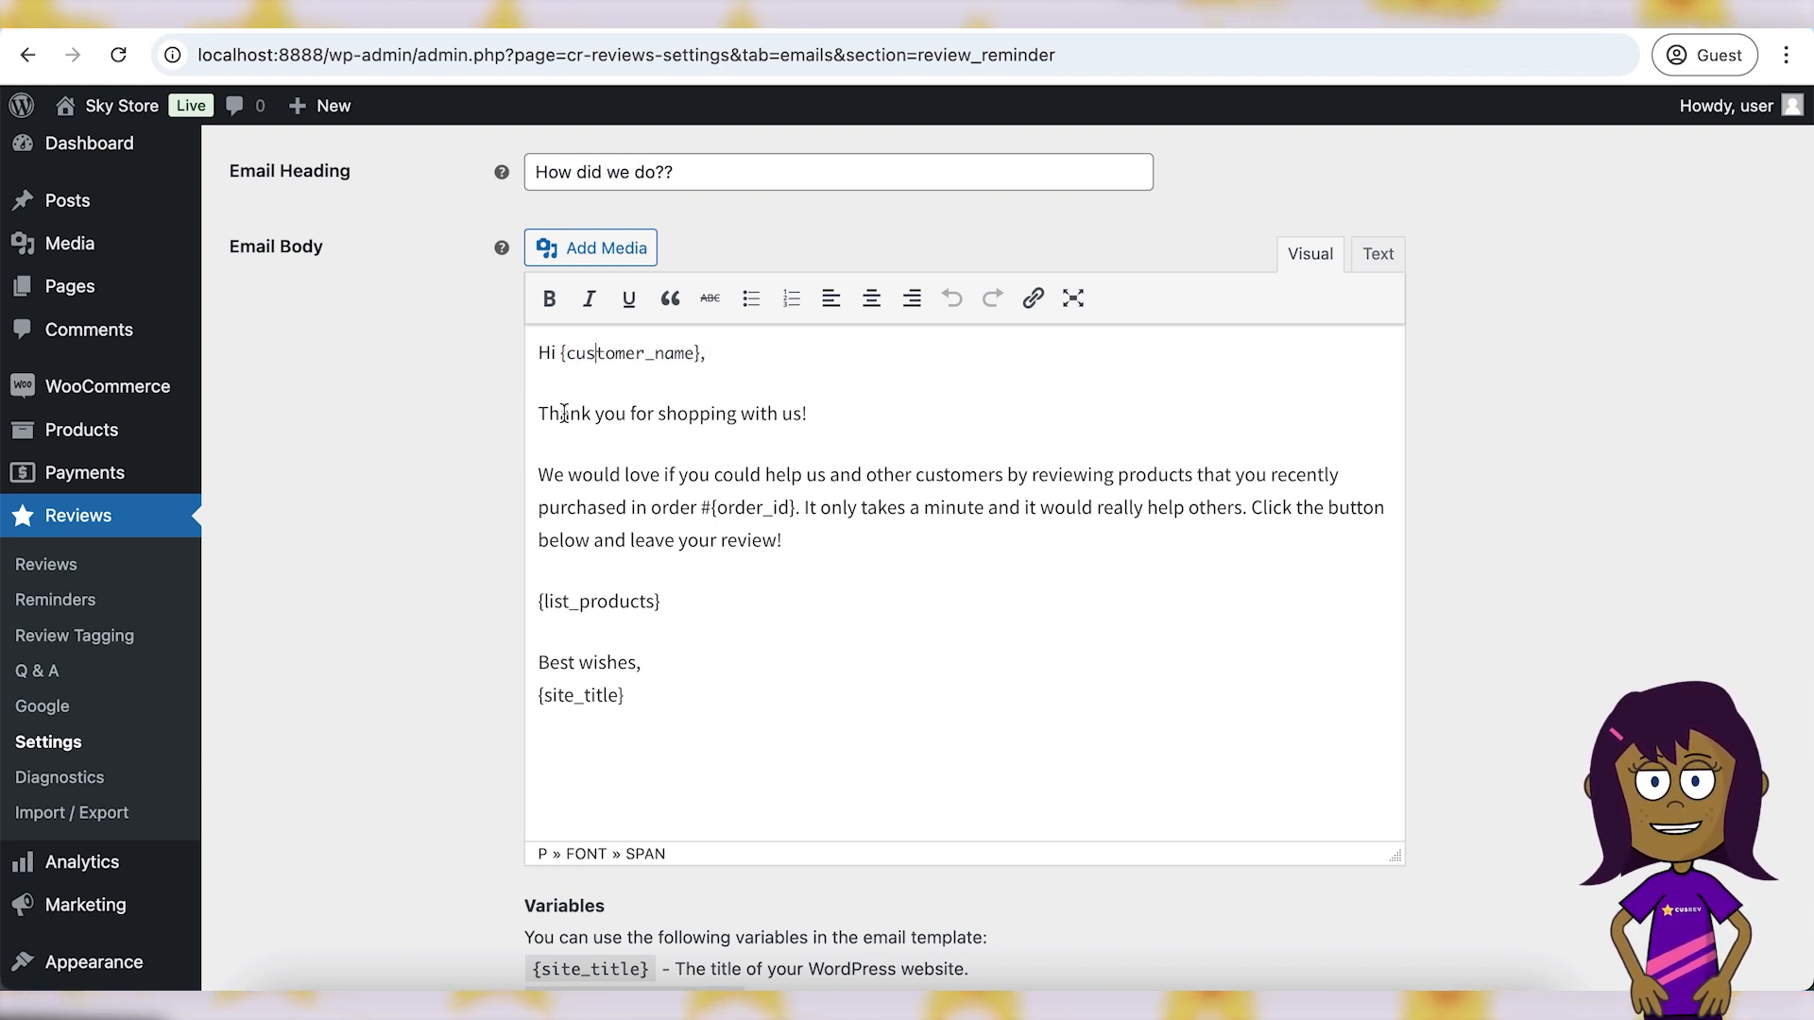
- Add a new line above {list_products} inviting customers to add pictures of their ordered products
{"action": "left_click", "coordinate": [813, 547]}
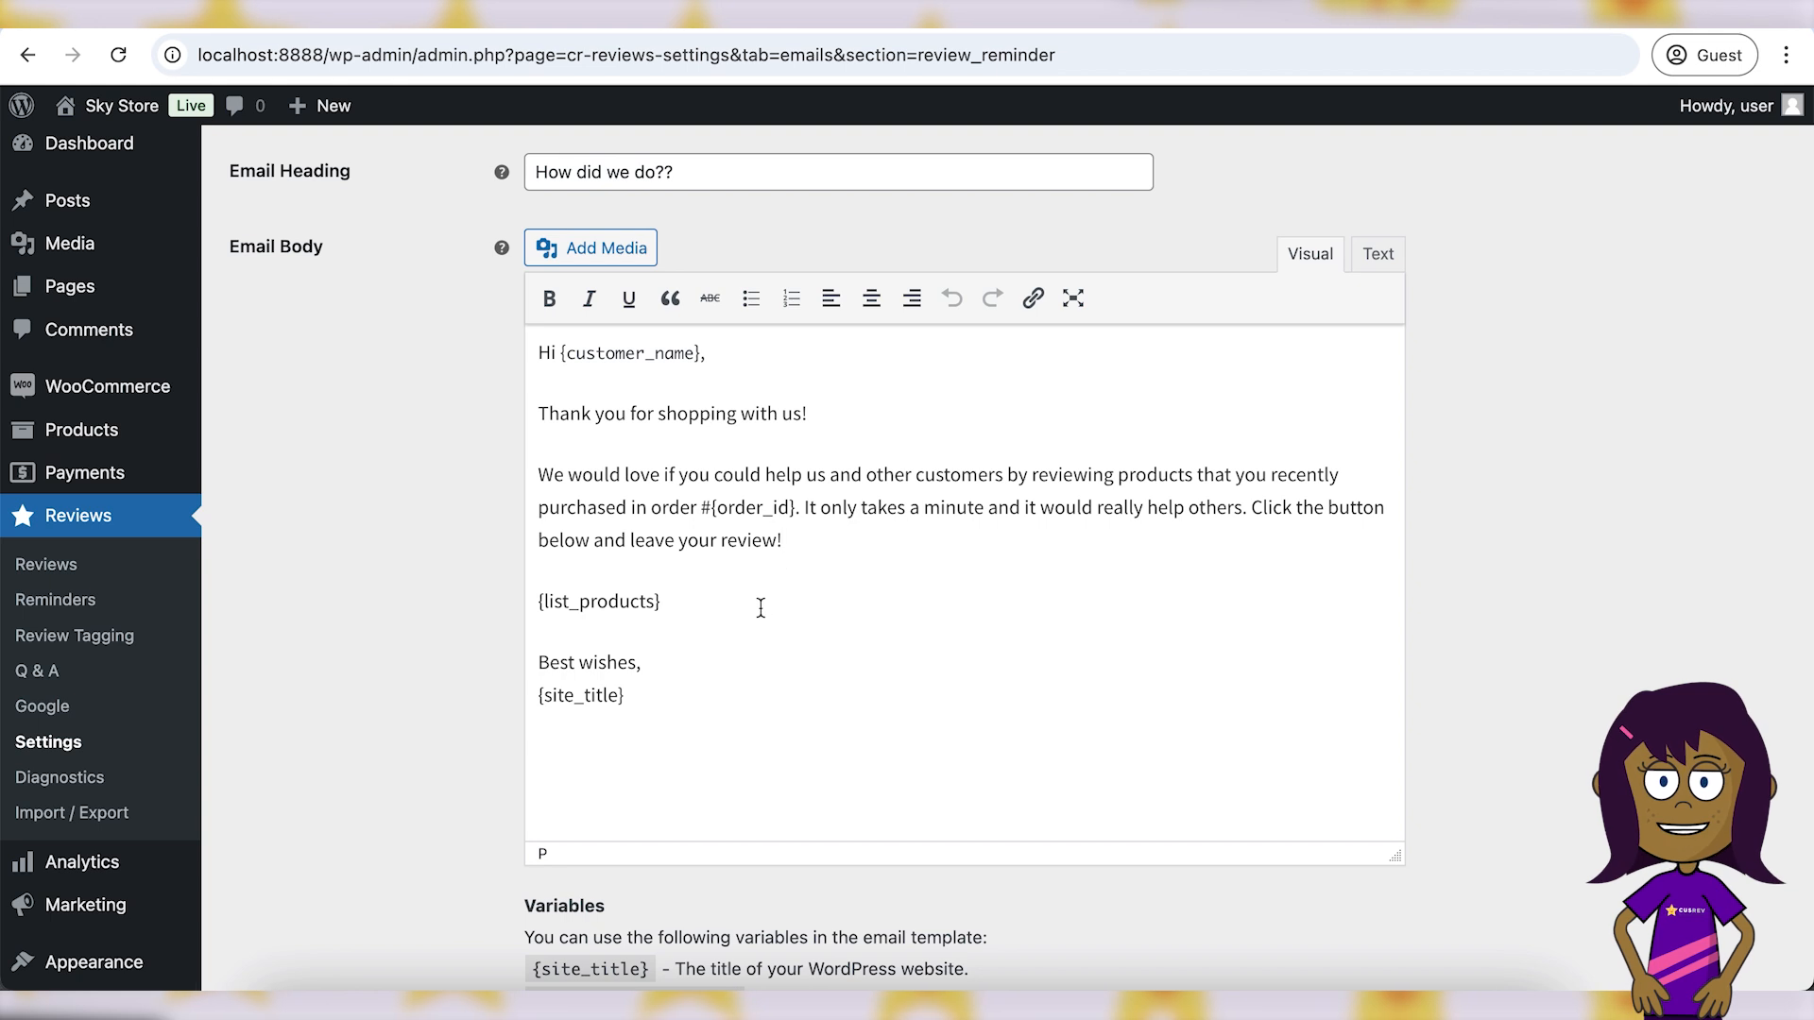
{"action": "key", "text": "Return"}
{"action": "type", "text": "You're welcome to add"}
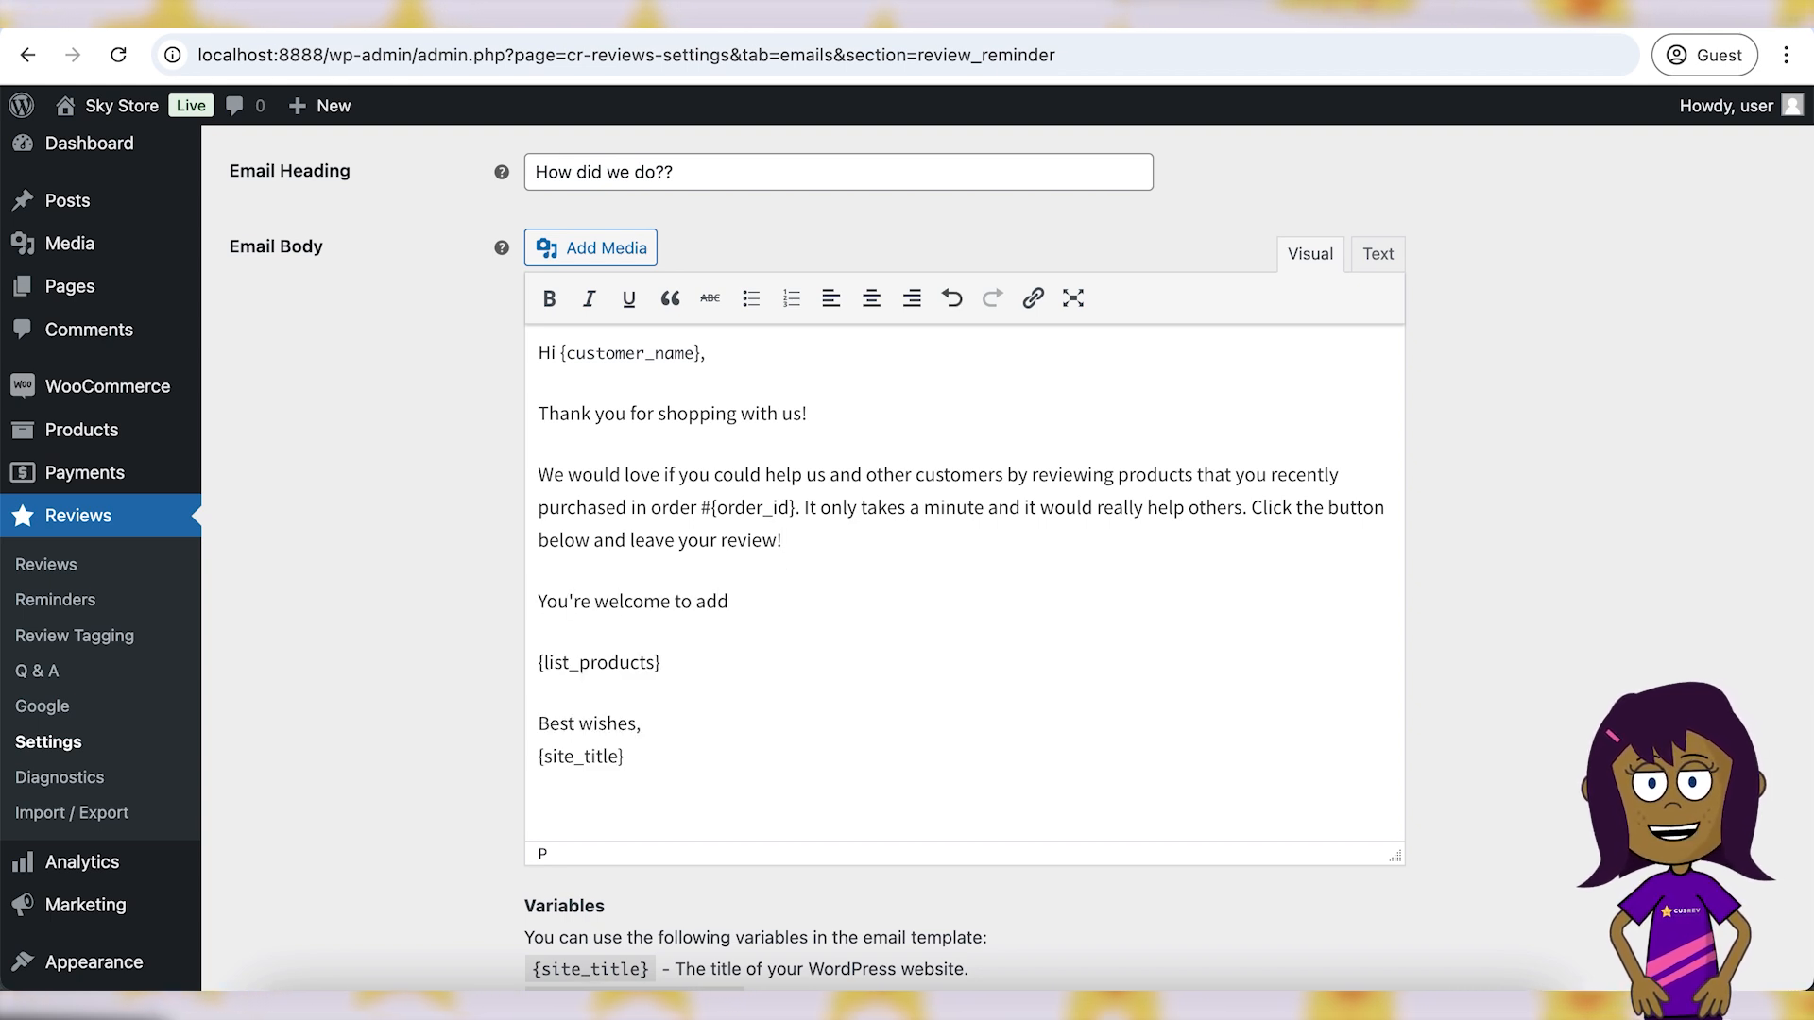
{"action": "type", "text": " pictures of the products th"}
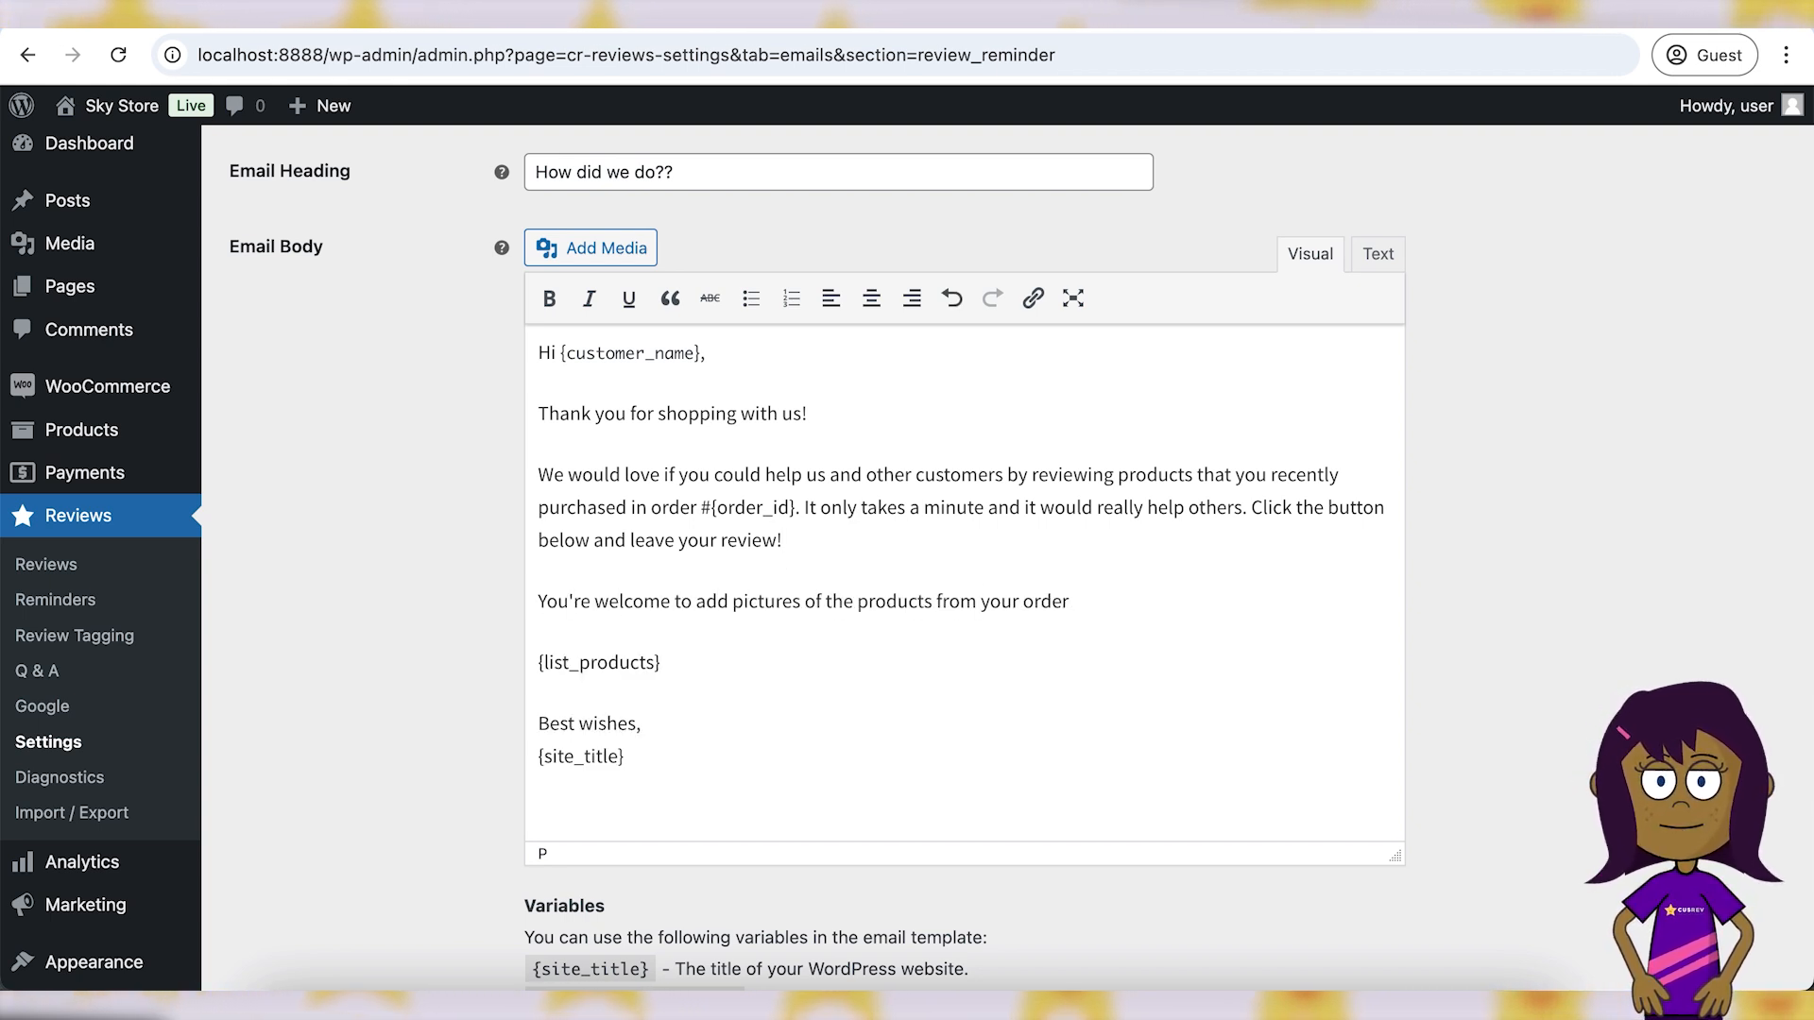
- Wrap the pictures sentence in <b></b> tags in the Text view so it displays bold
{"action": "left_click", "coordinate": [1383, 260]}
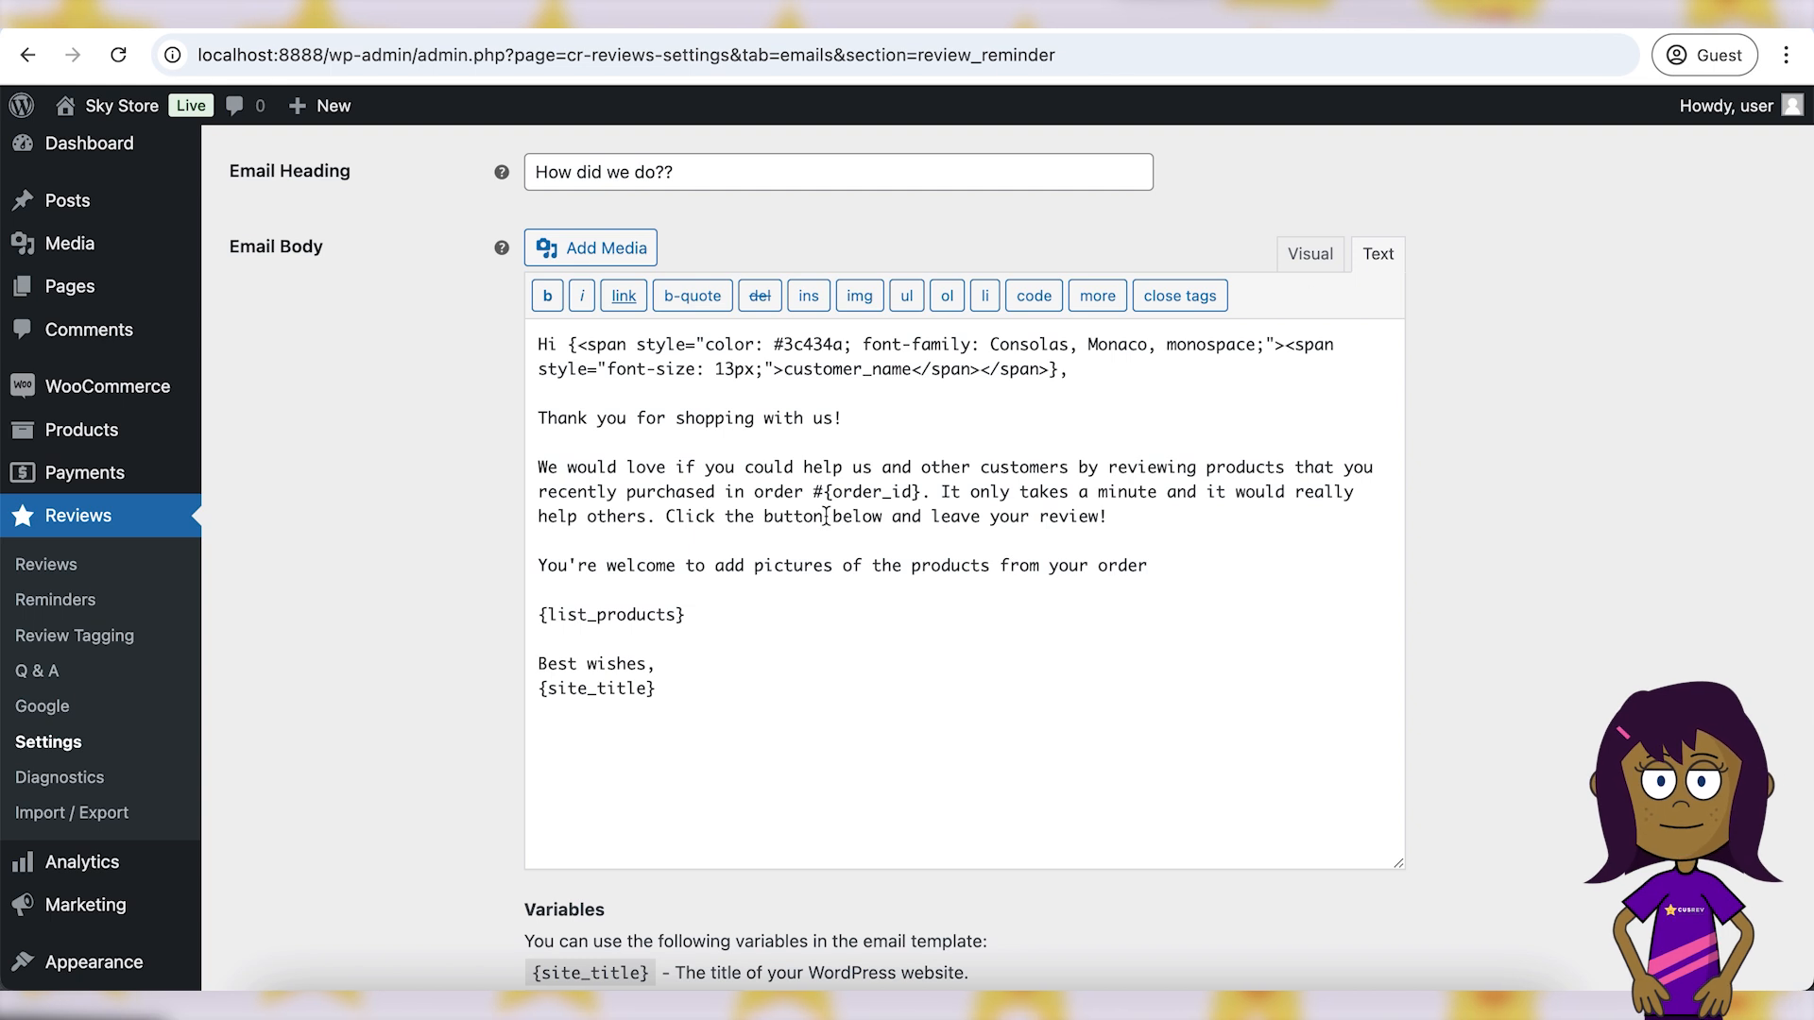
{"action": "left_click", "coordinate": [539, 565]}
{"action": "type", "text": "<"}
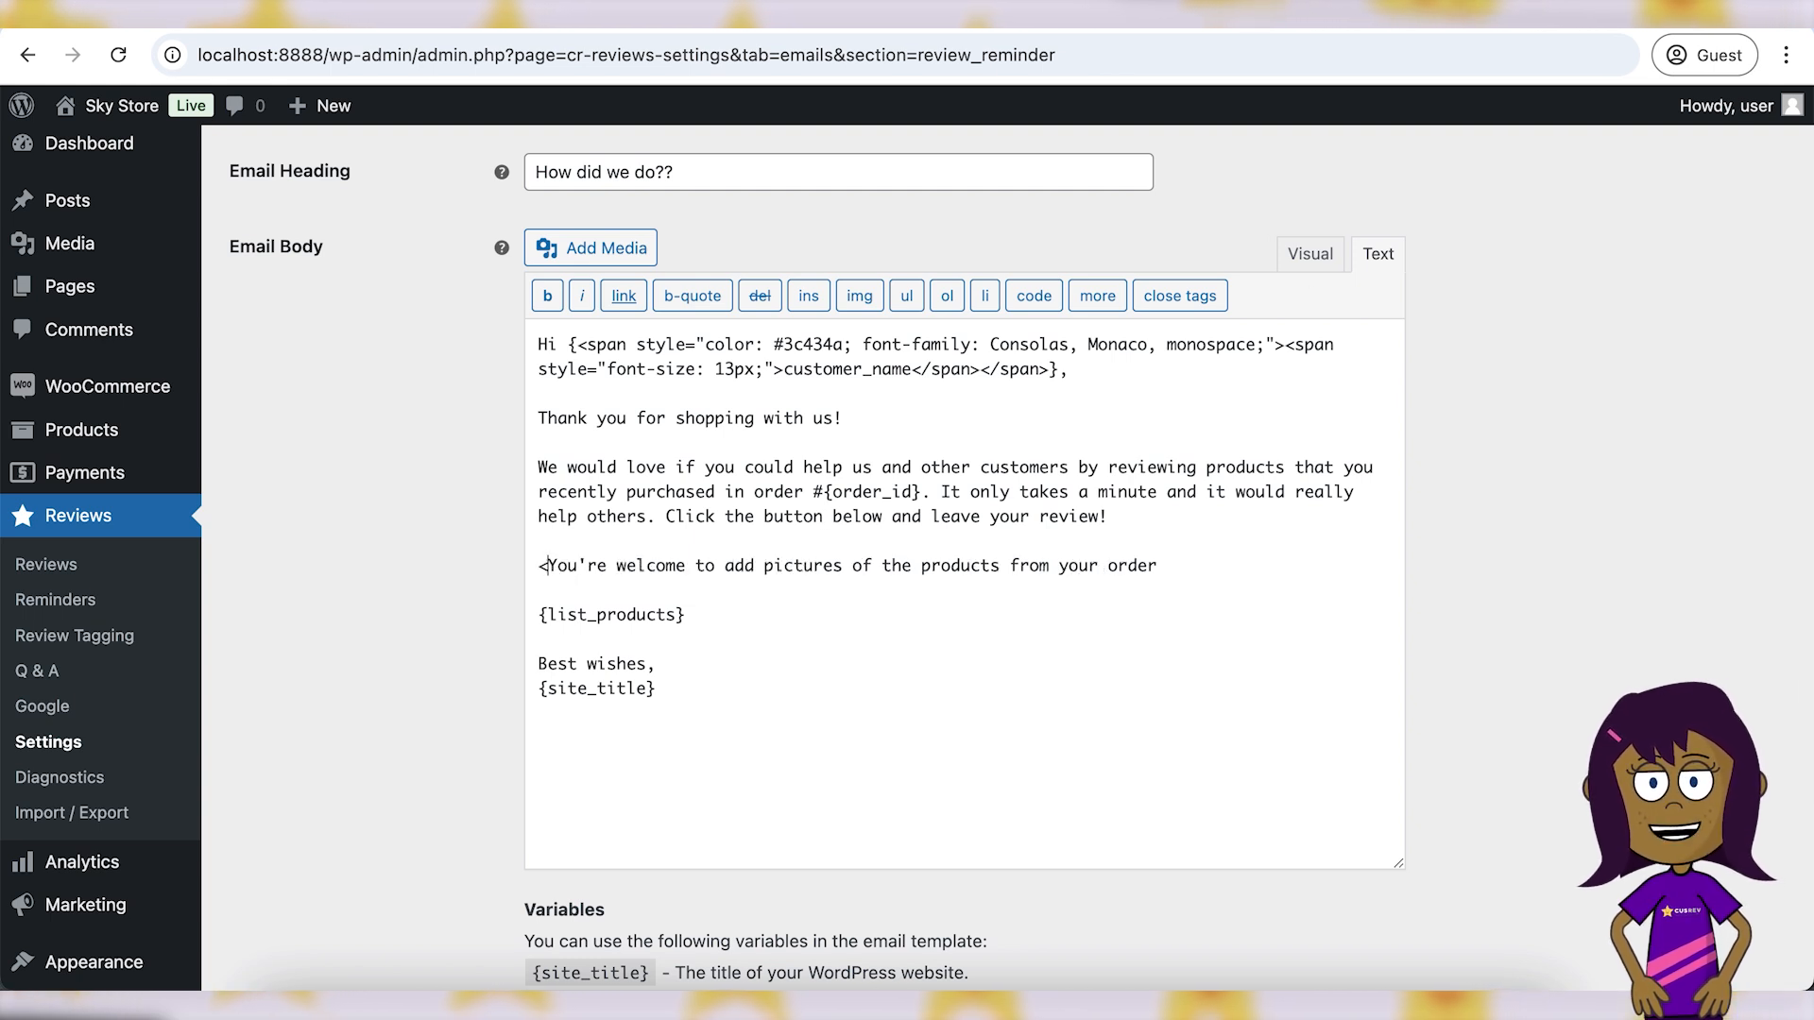
{"action": "type", "text": "b>"}
{"action": "left_click", "coordinate": [1215, 560]}
{"action": "type", "text": "</b"}
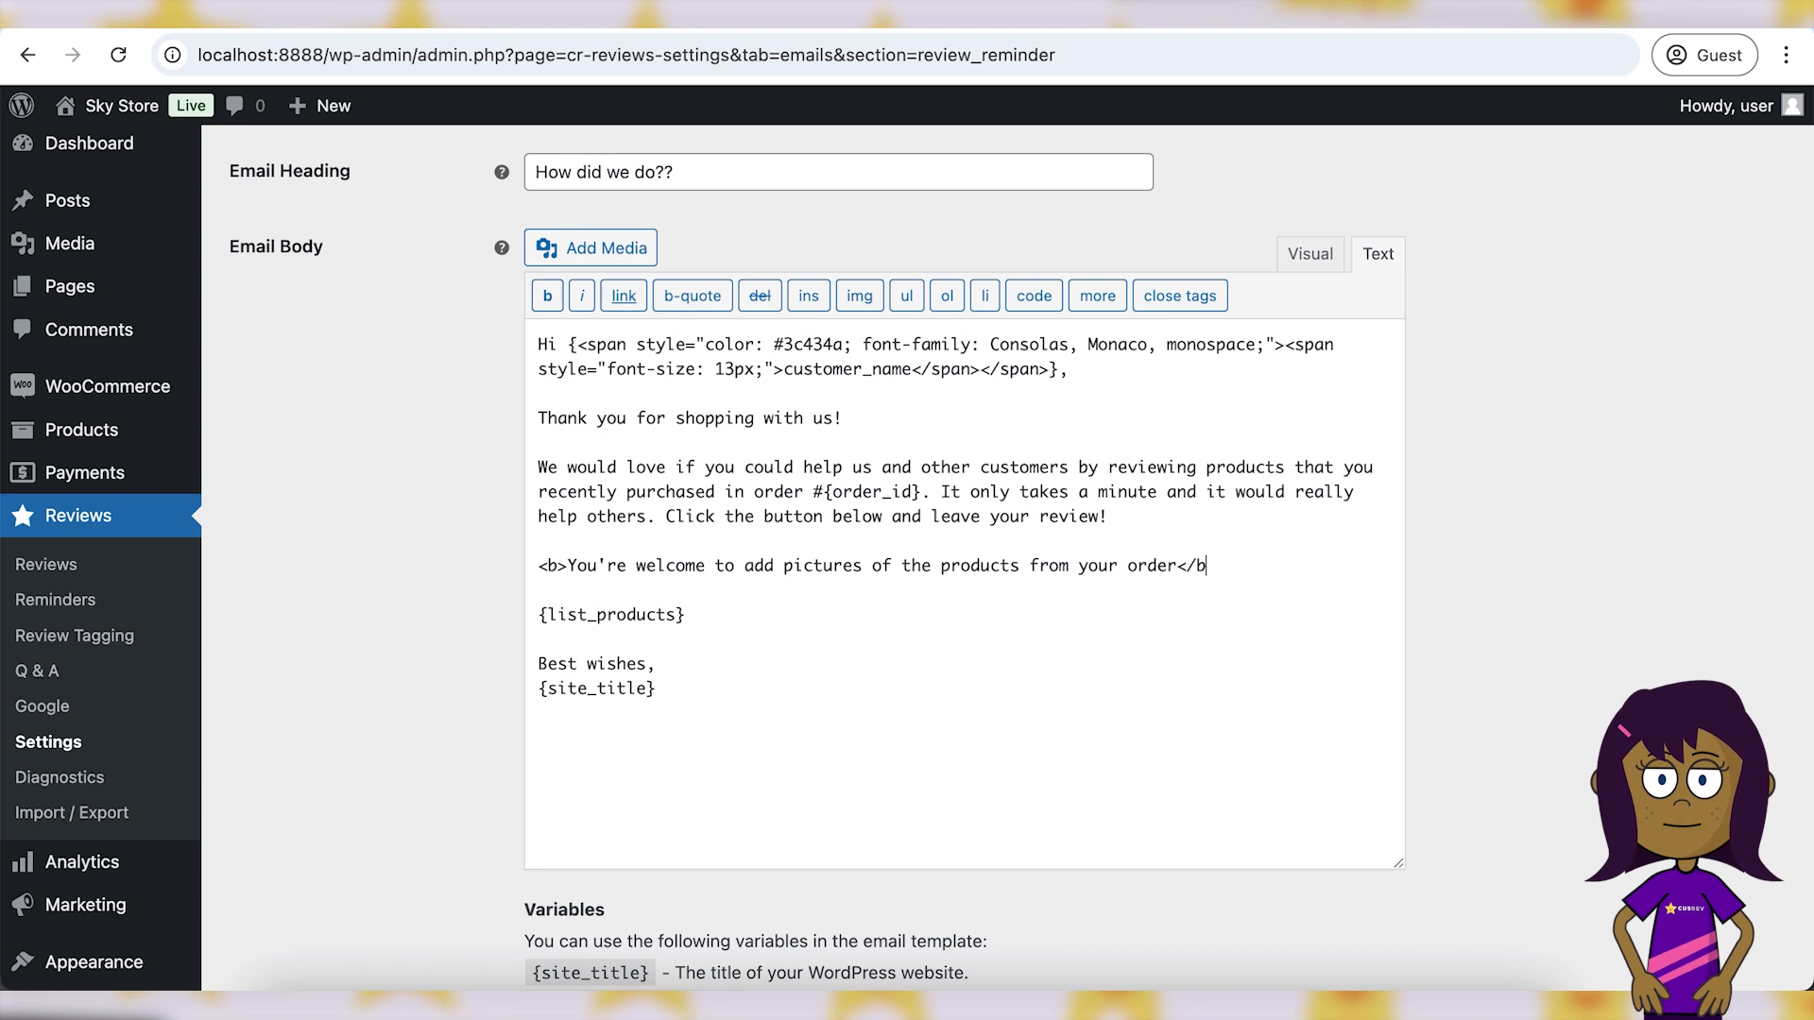
{"action": "left_click", "coordinate": [1320, 271]}
{"action": "left_click", "coordinate": [1065, 624]}
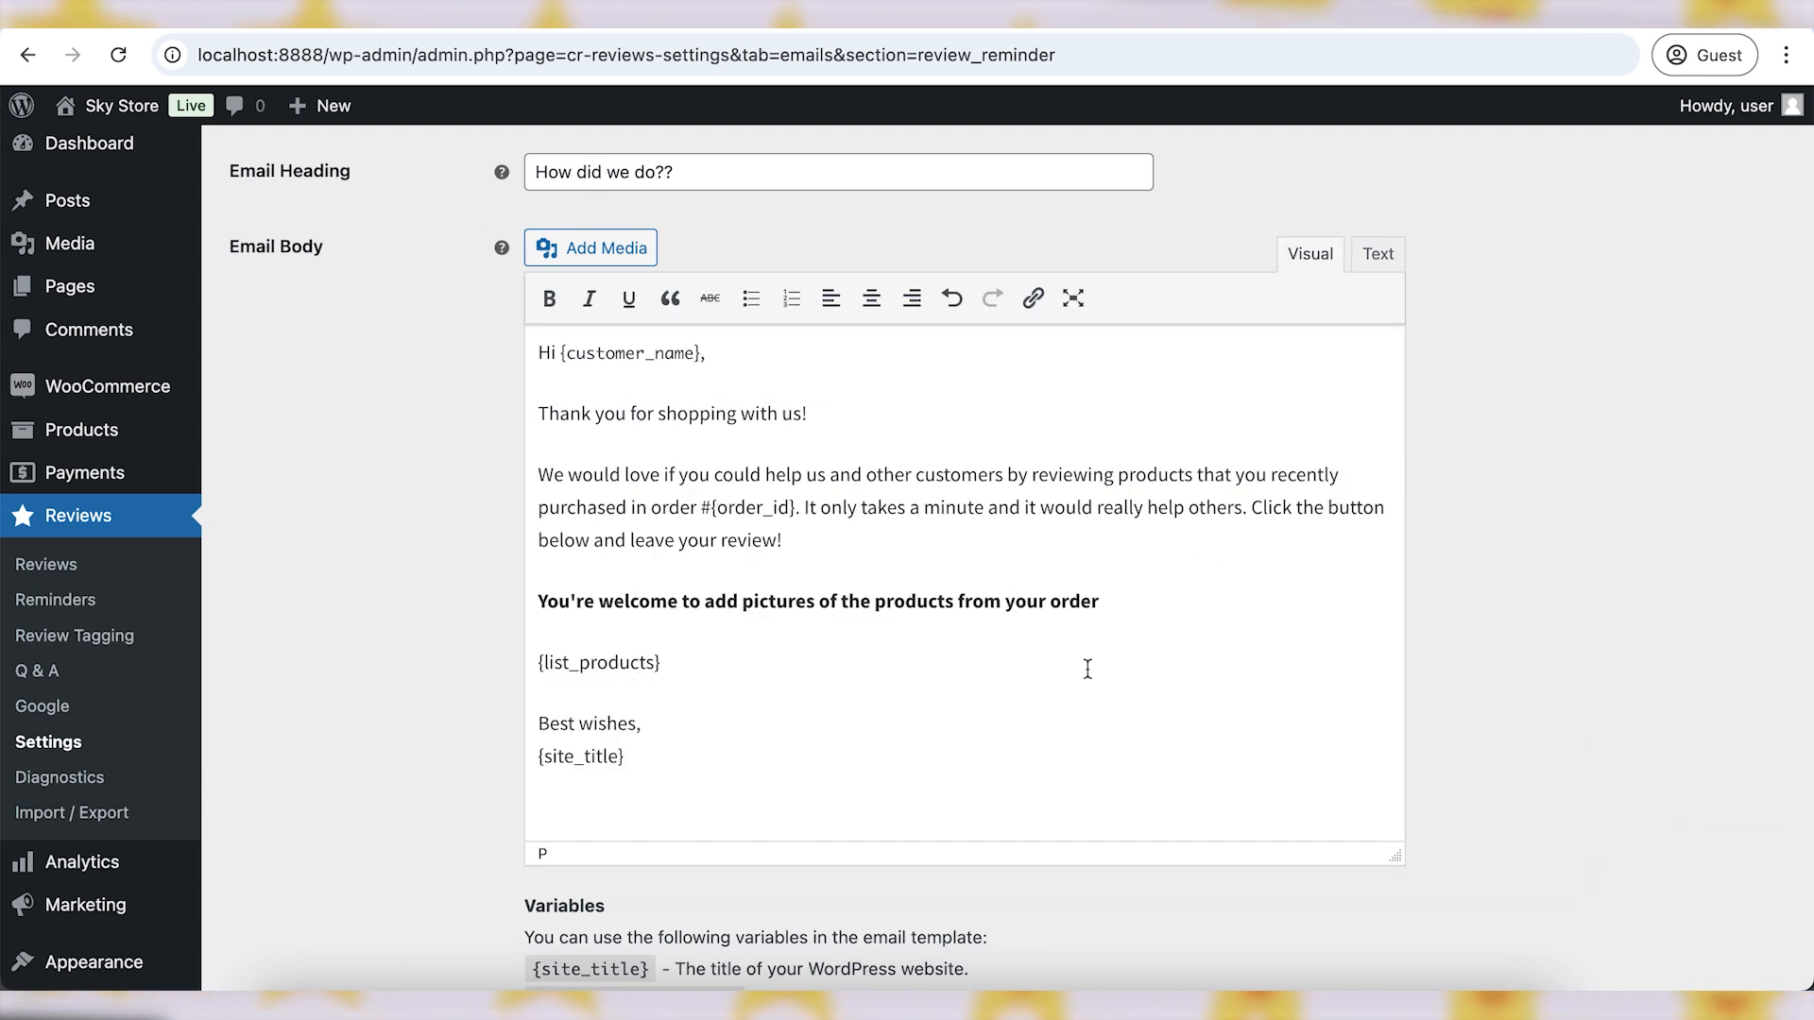
{"action": "scroll", "coordinate": [1087, 668], "scroll_direction": "down", "scroll_amount": 2}
{"action": "scroll", "coordinate": [1087, 668], "scroll_direction": "up", "scroll_amount": 4}
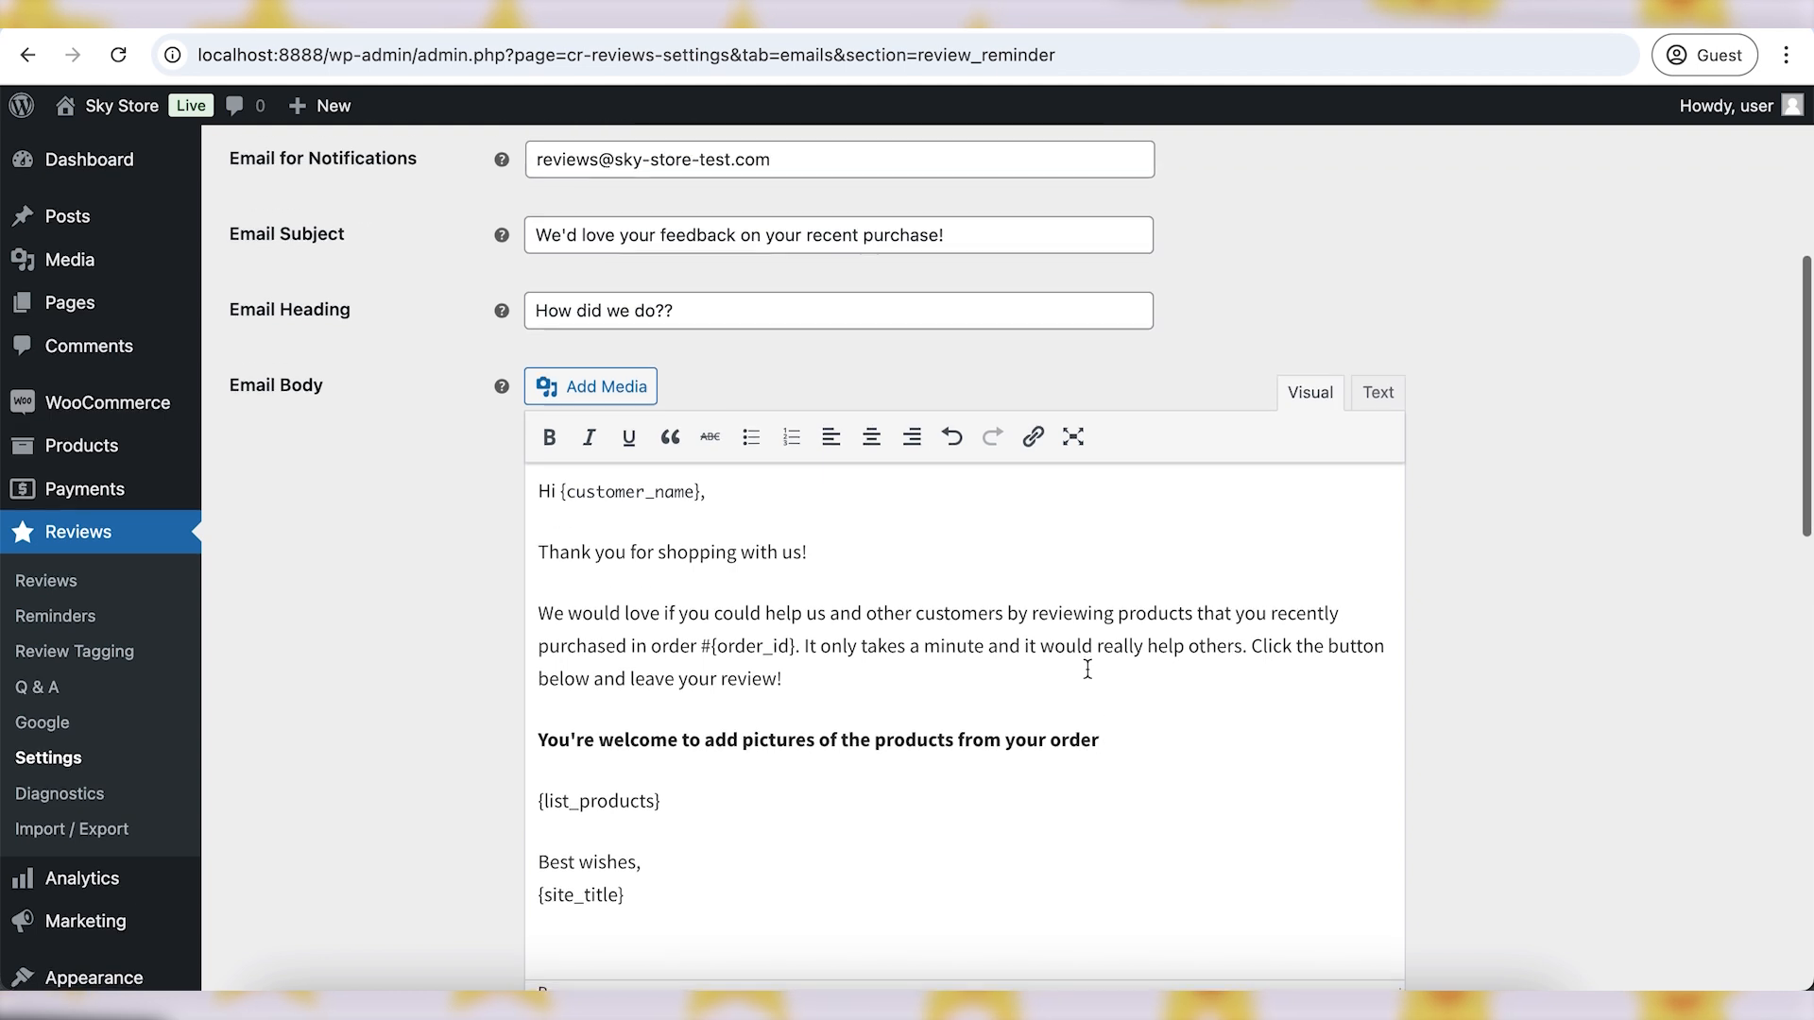
{"action": "scroll", "coordinate": [1088, 669], "scroll_direction": "down", "scroll_amount": 1}
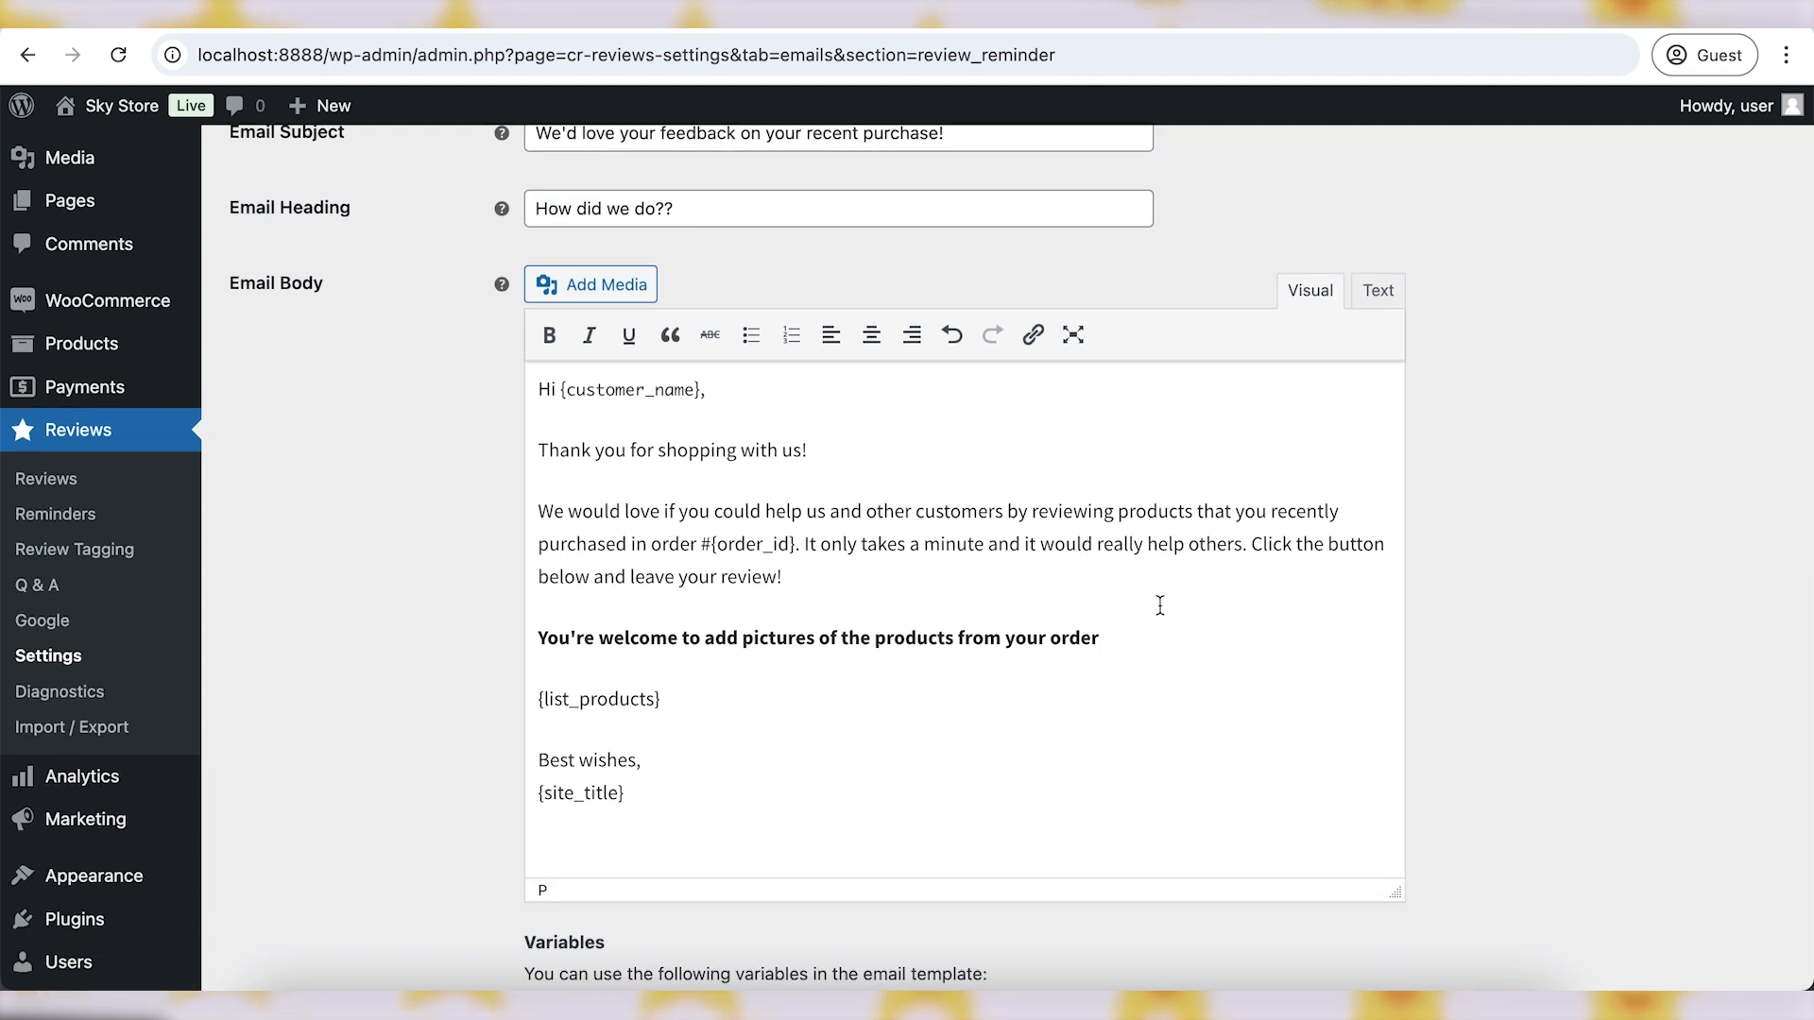
{"action": "scroll", "coordinate": [1160, 606], "scroll_direction": "down", "scroll_amount": 1}
{"action": "scroll", "coordinate": [1158, 603], "scroll_direction": "up", "scroll_amount": 7}
{"action": "scroll", "coordinate": [1159, 602], "scroll_direction": "down", "scroll_amount": 15}
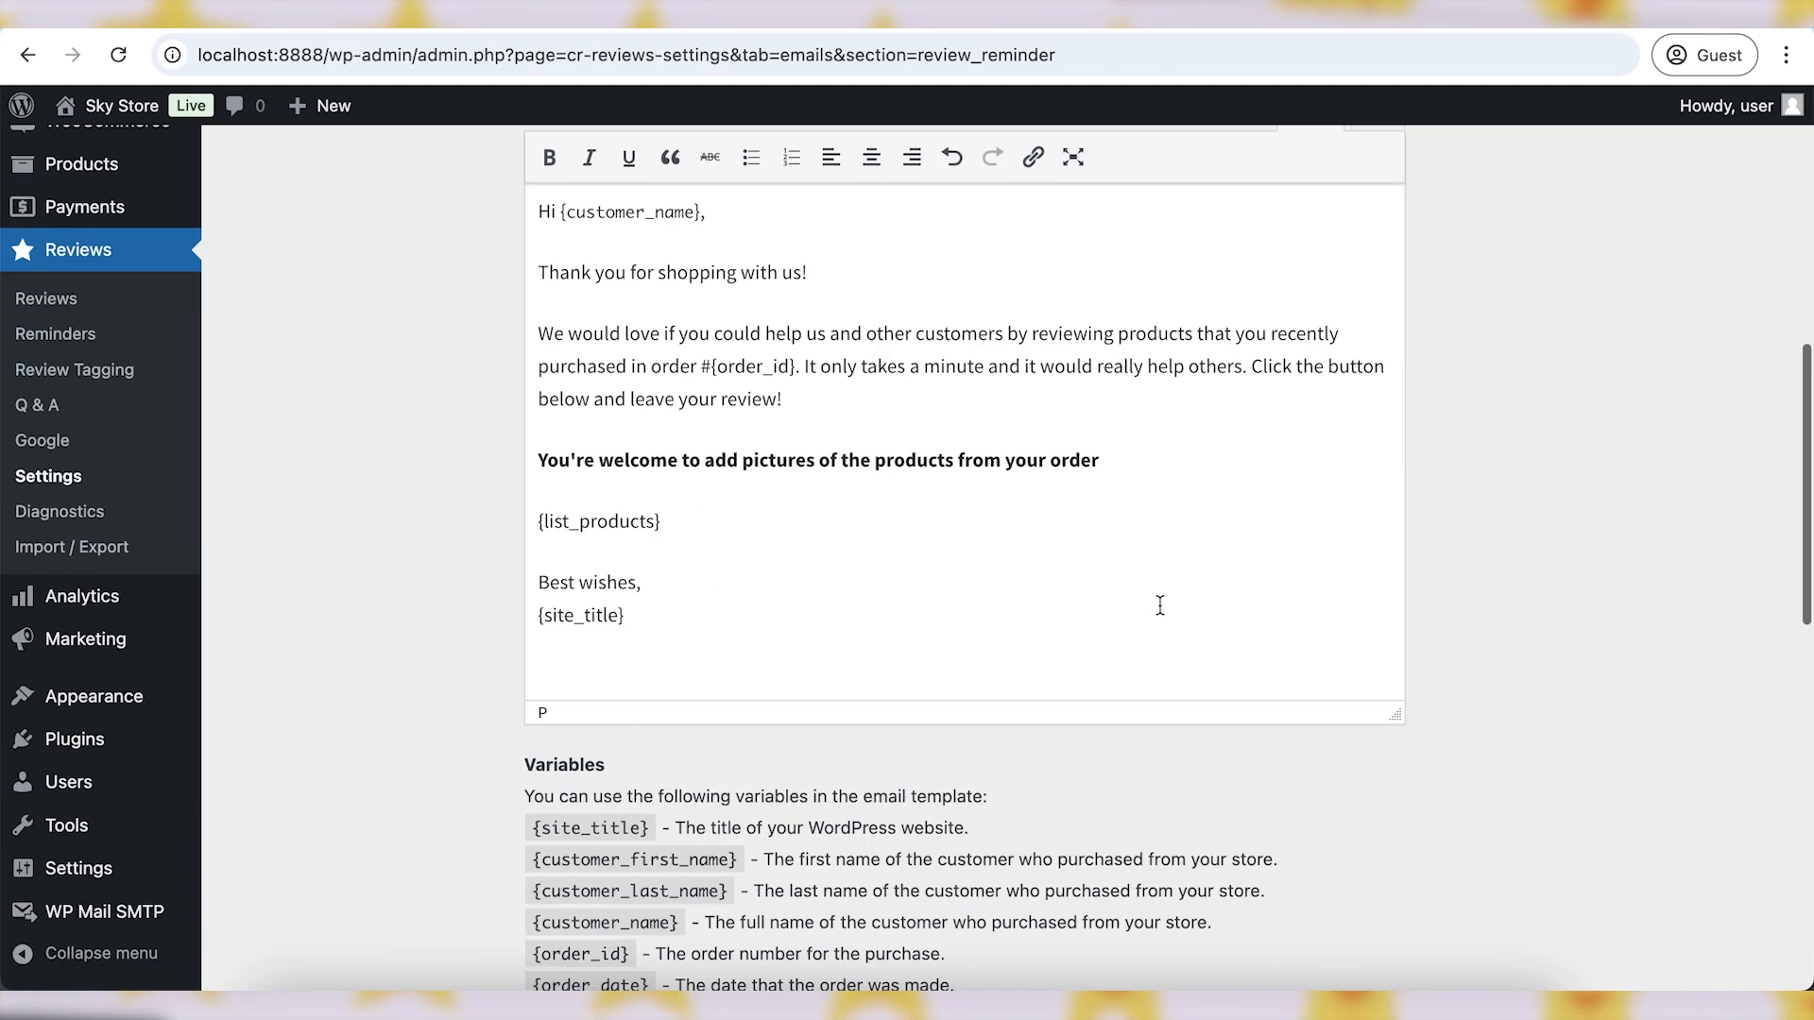
- Save the Review Reminder email settings
{"action": "left_click", "coordinate": [293, 701]}
{"action": "left_click_drag", "start_coordinate": [256, 276], "coordinate": [563, 275]}
{"action": "left_click", "coordinate": [563, 275]}
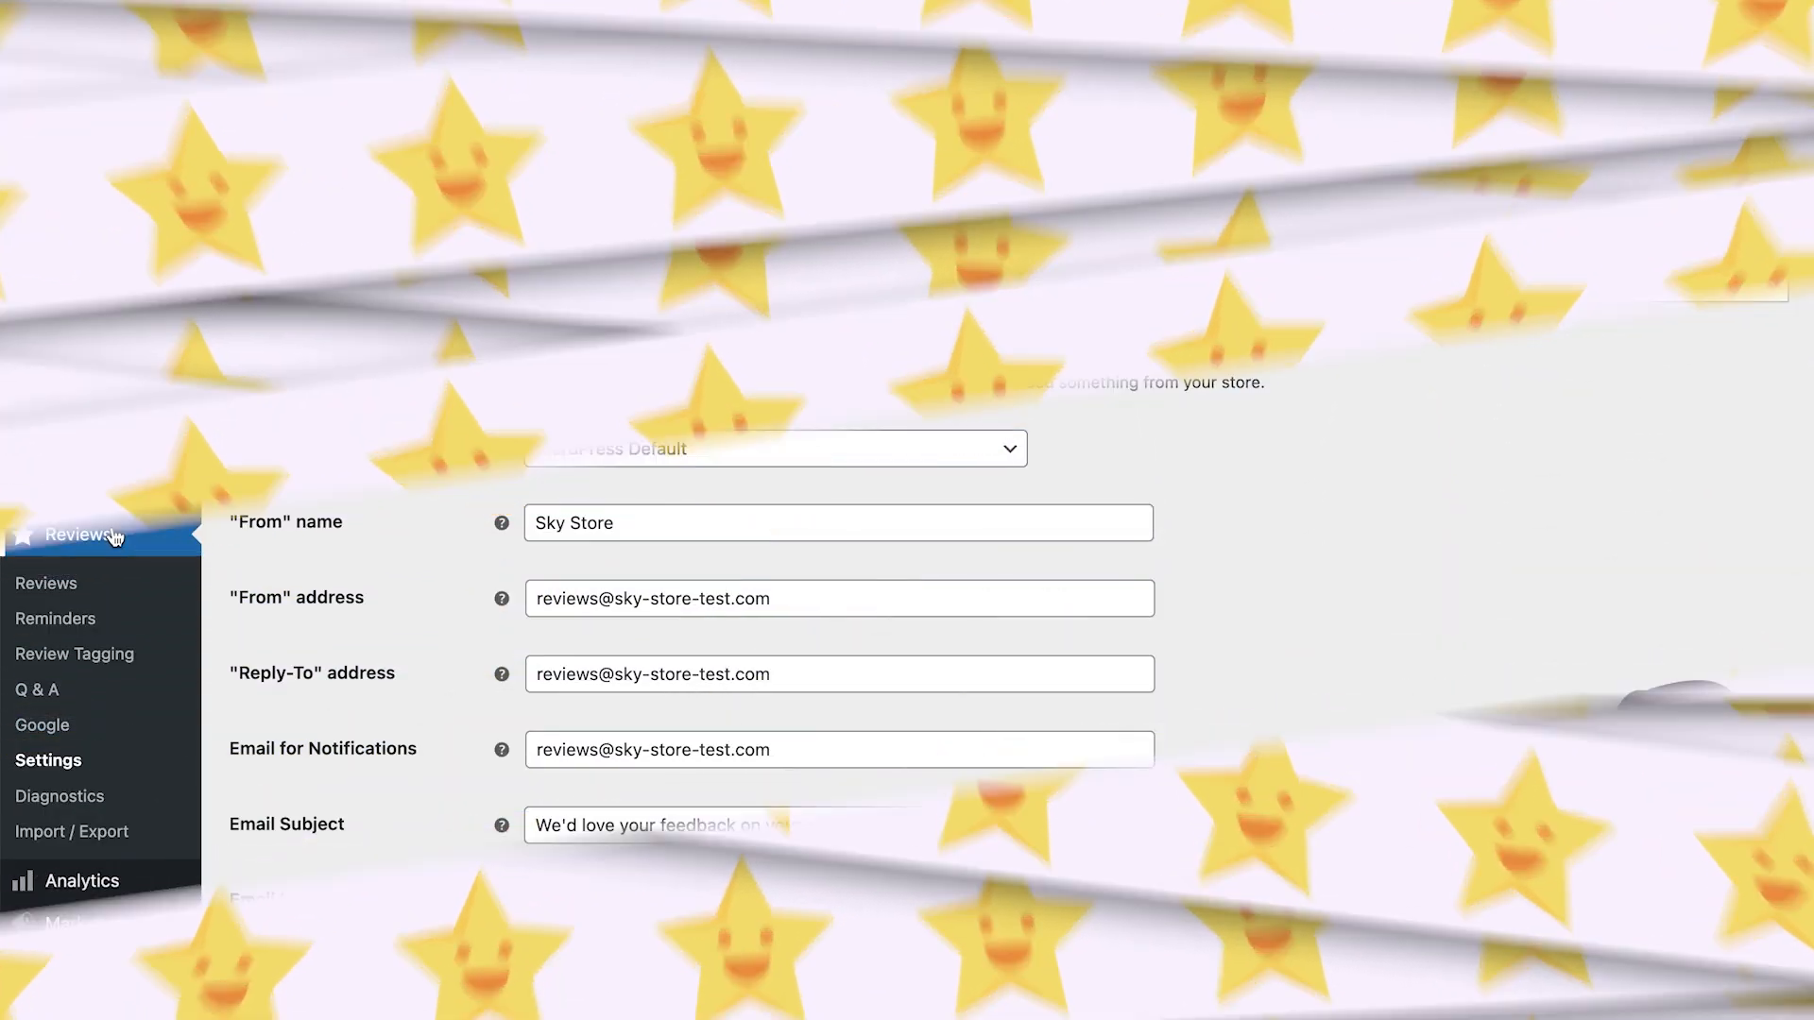
- Activate Customer Reviews for WooCommerce PRO on the Plugins page and open its Emails settings
{"action": "scroll", "coordinate": [56, 879], "scroll_direction": "down", "scroll_amount": 2}
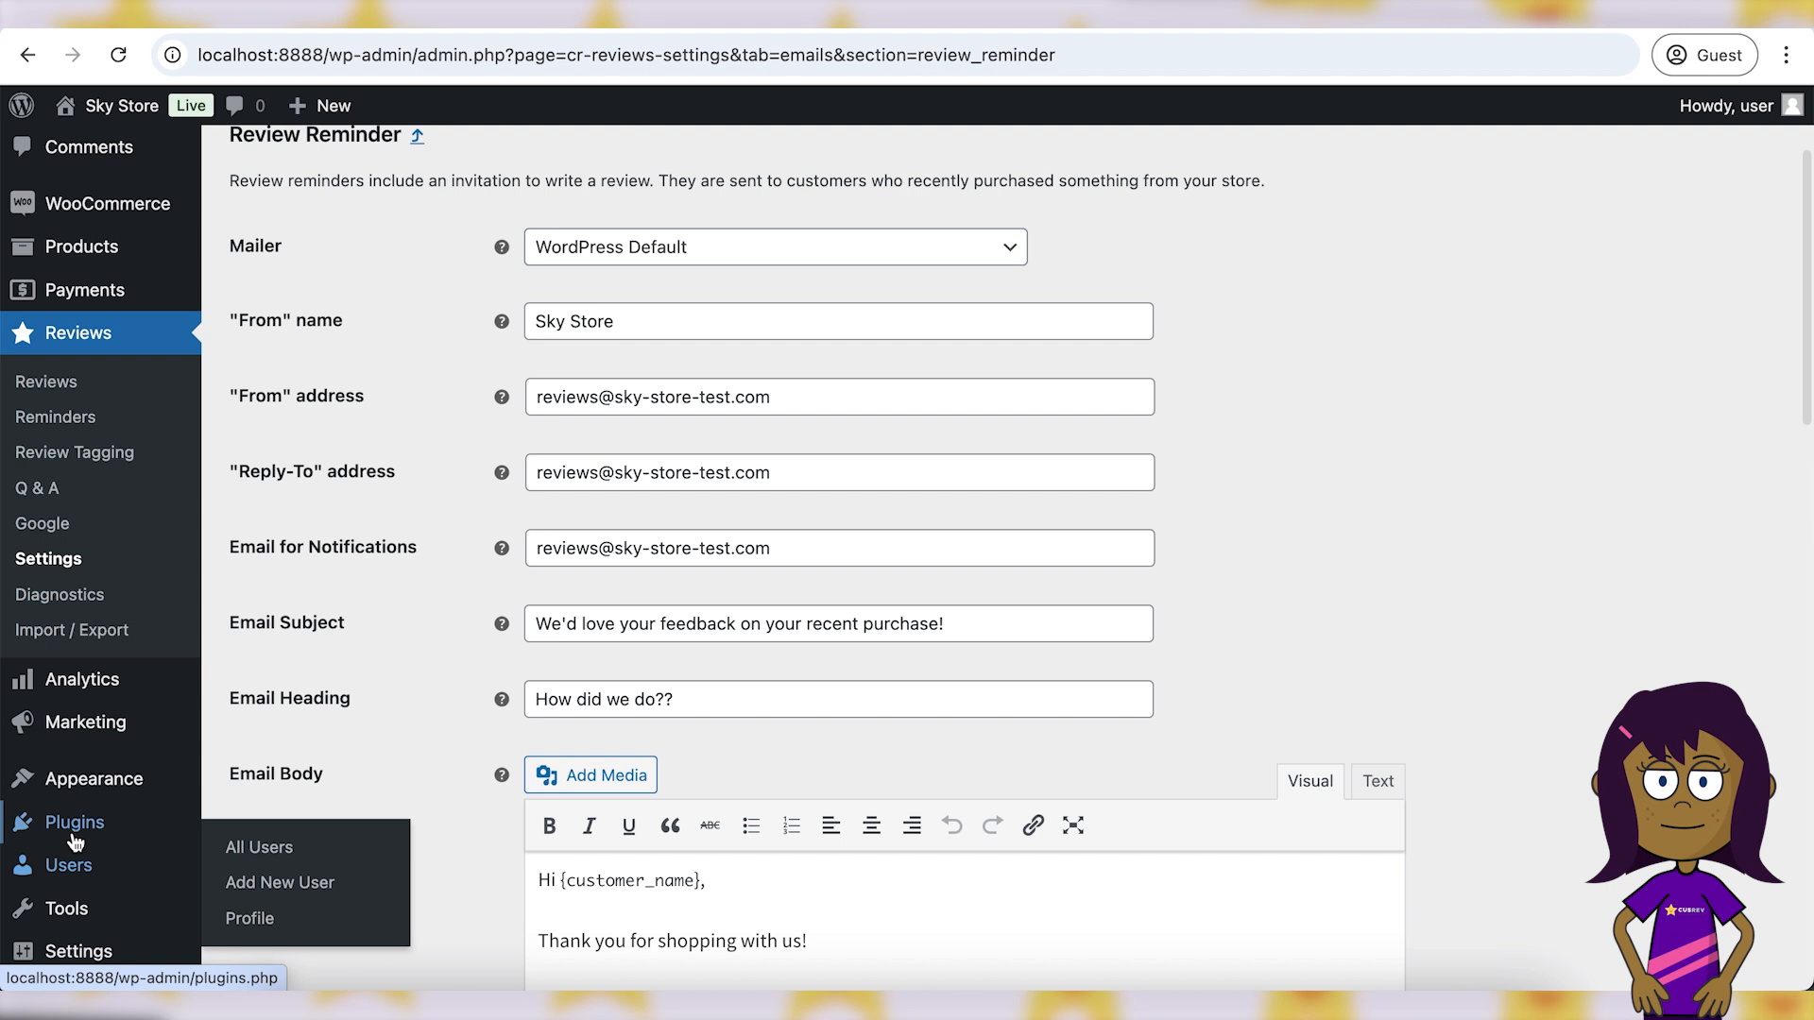
{"action": "mouse_move", "coordinate": [74, 841]}
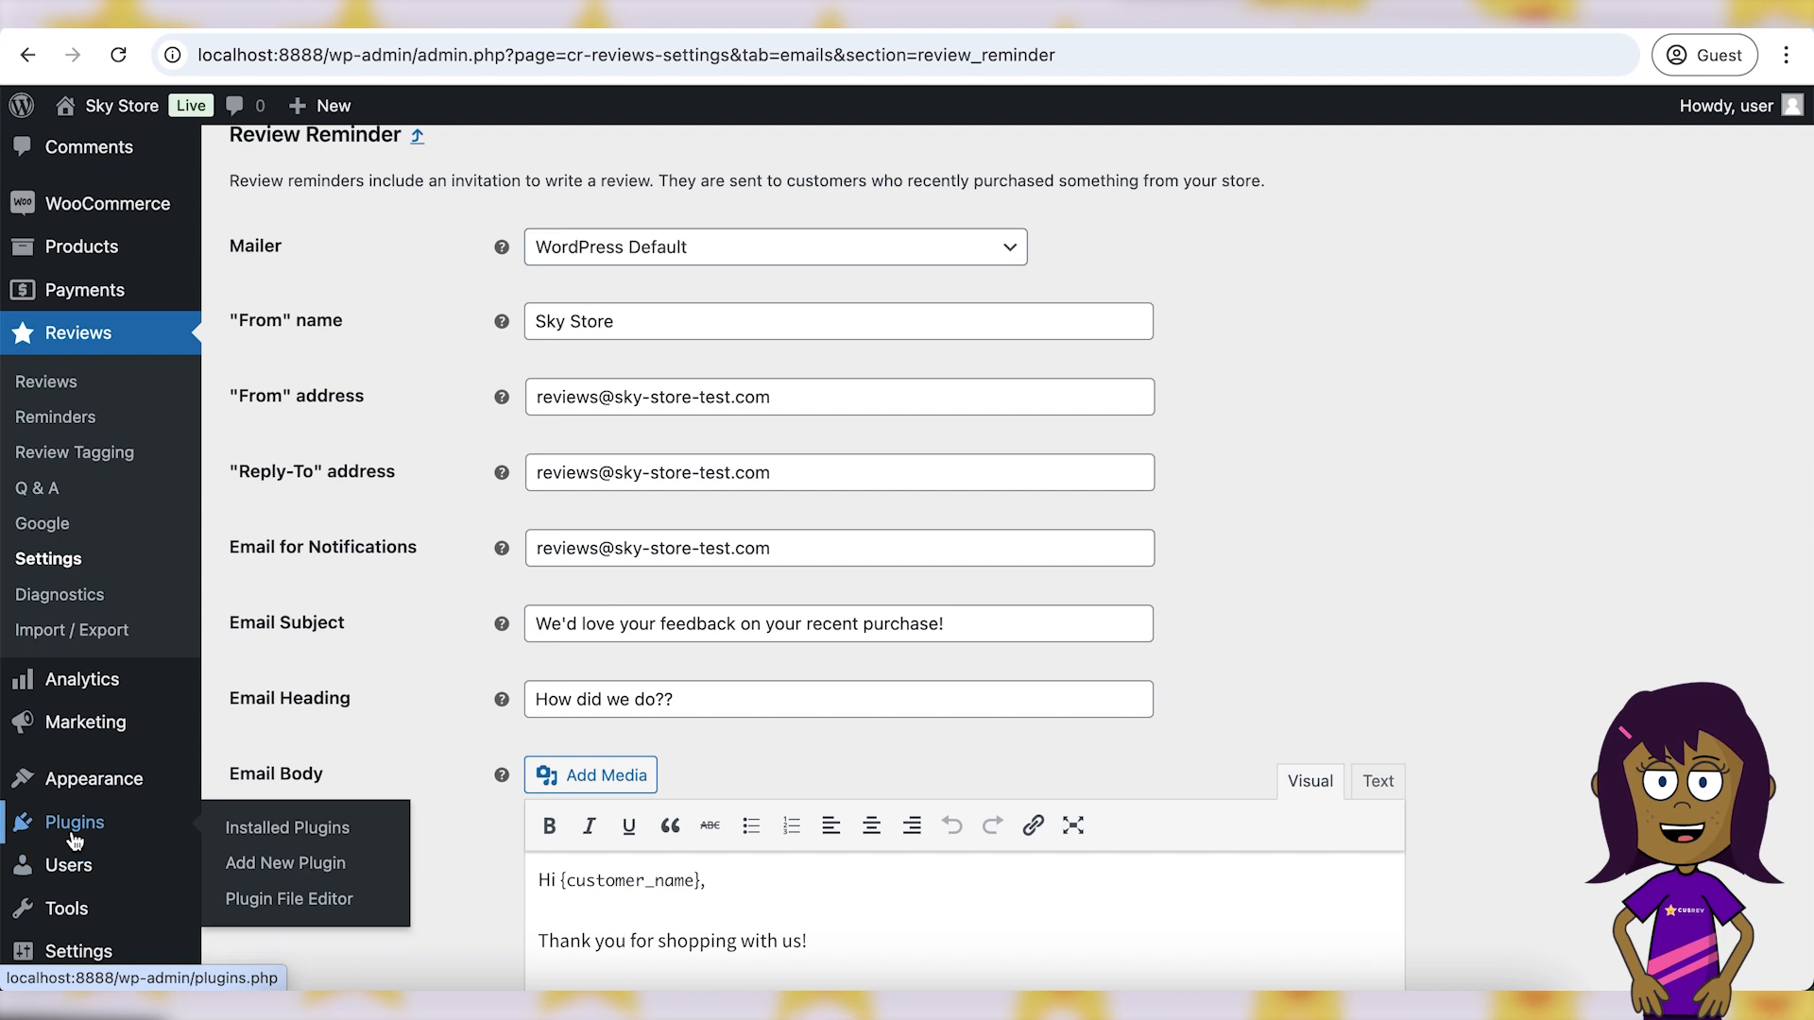
{"action": "left_click", "coordinate": [305, 831]}
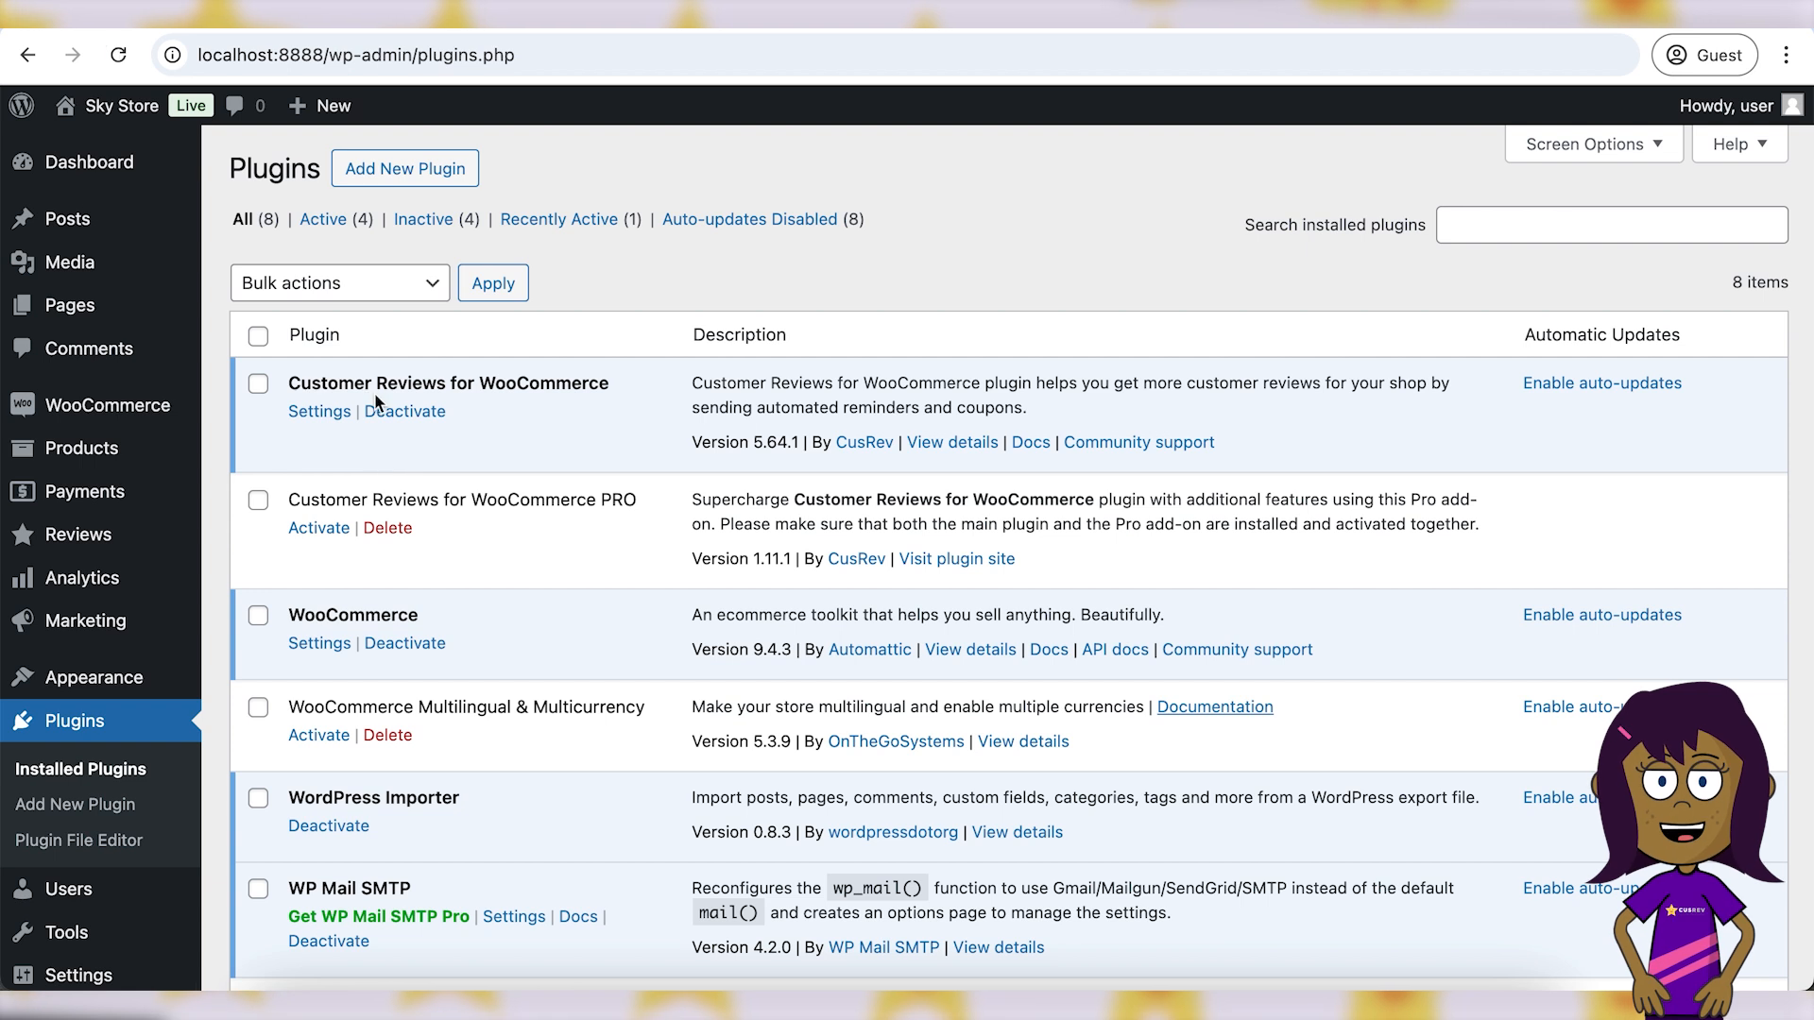
{"action": "left_click_drag", "start_coordinate": [300, 493], "coordinate": [638, 503]}
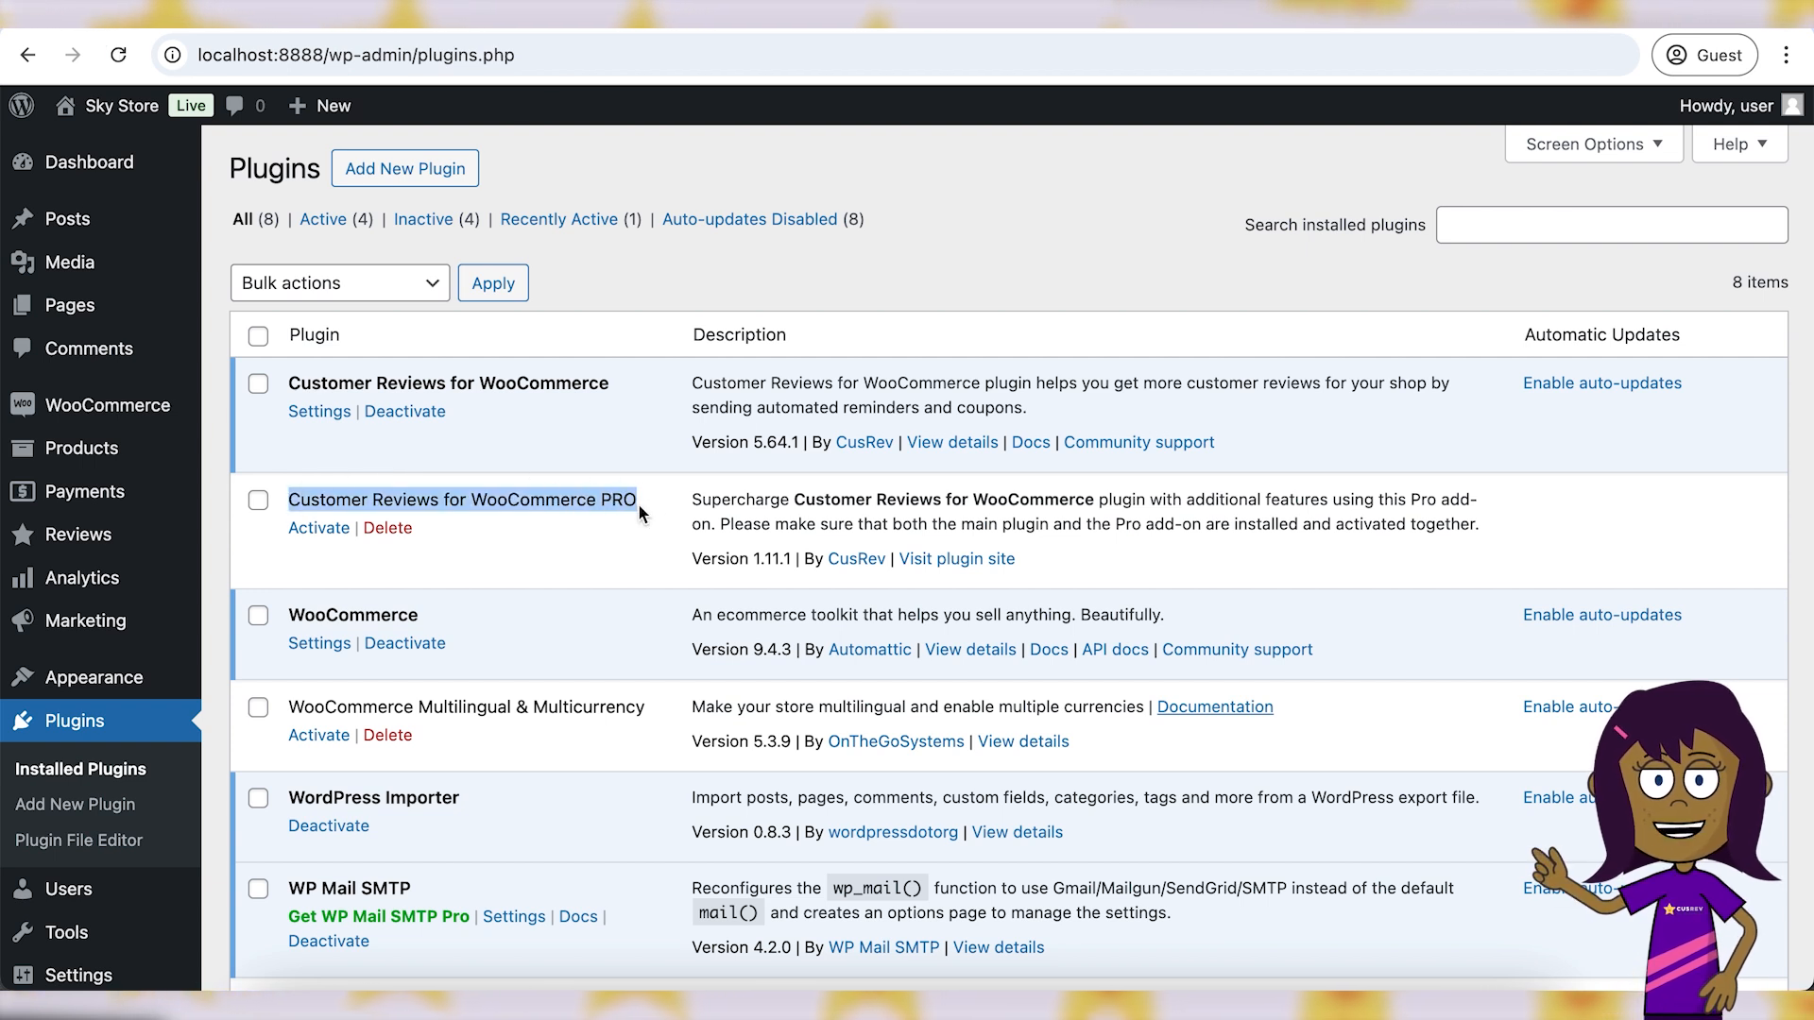
{"action": "left_click", "coordinate": [637, 503]}
{"action": "left_click", "coordinate": [319, 527]}
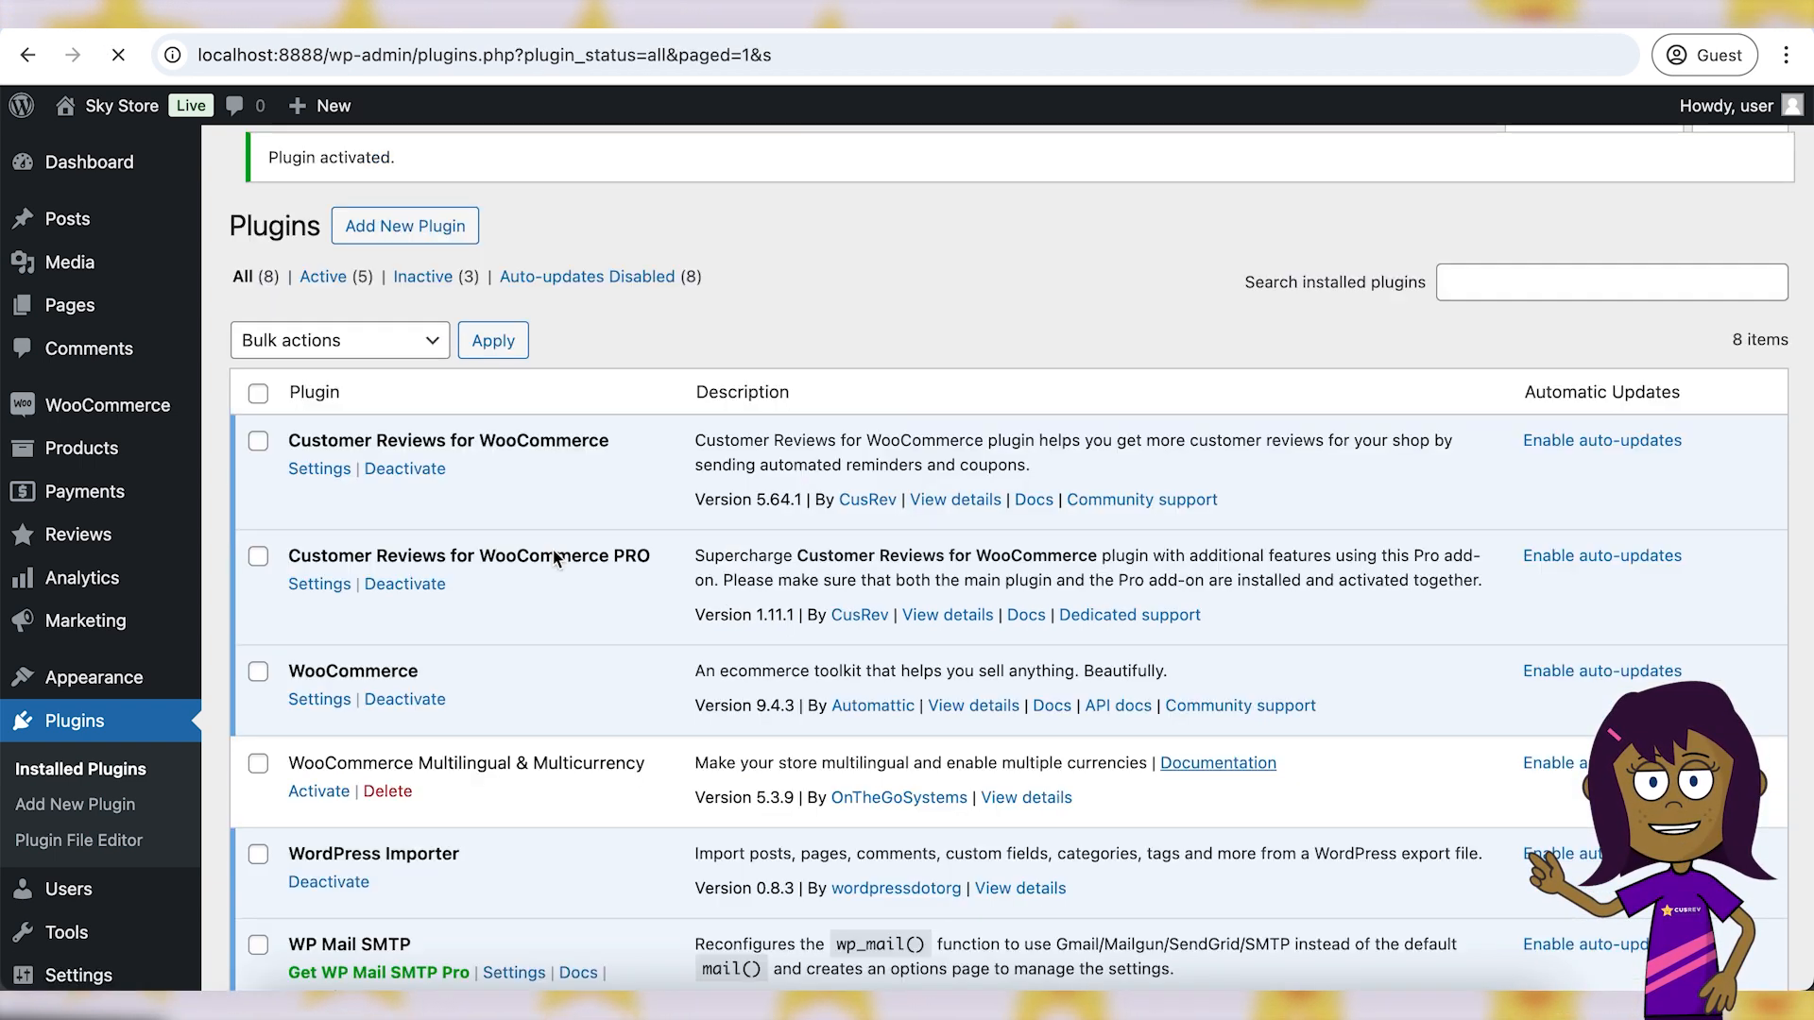
{"action": "left_click_drag", "start_coordinate": [251, 224], "coordinate": [430, 224]}
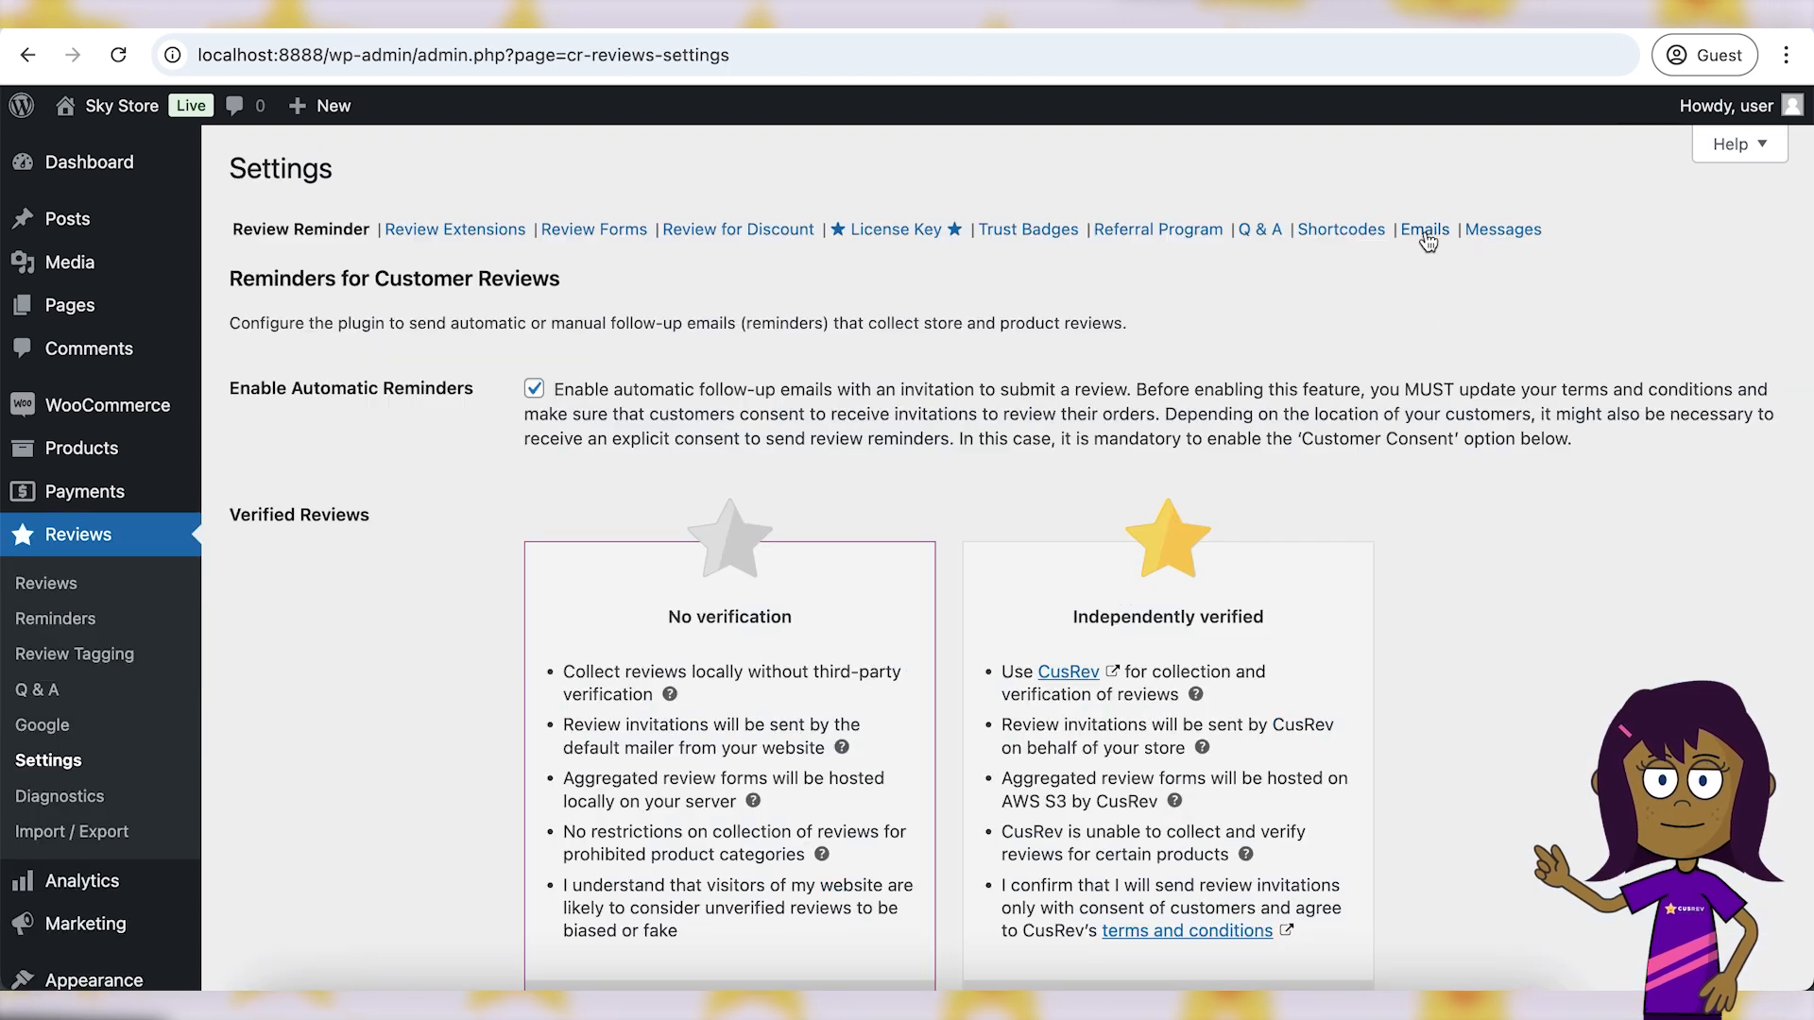
{"action": "left_click", "coordinate": [1425, 231]}
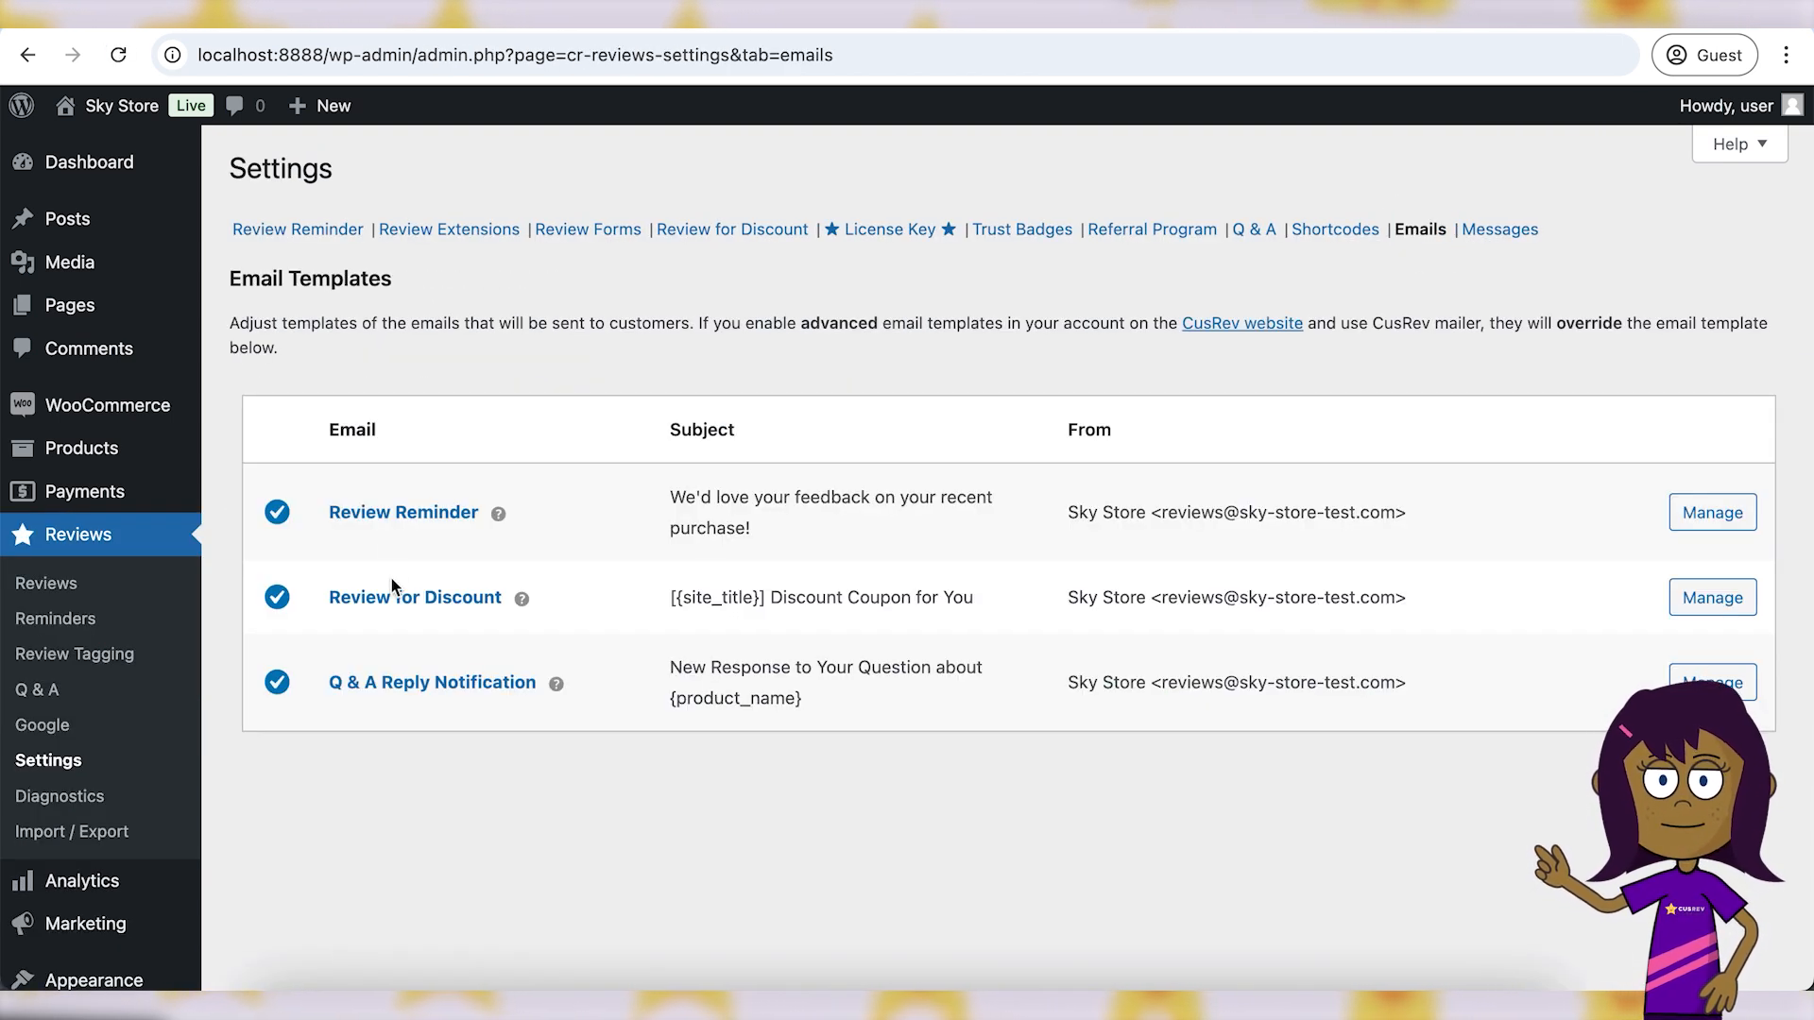
- Enable the advanced Review Reminder template and insert the uploaded sky-shop.png logo at the top
{"action": "left_click", "coordinate": [1712, 512]}
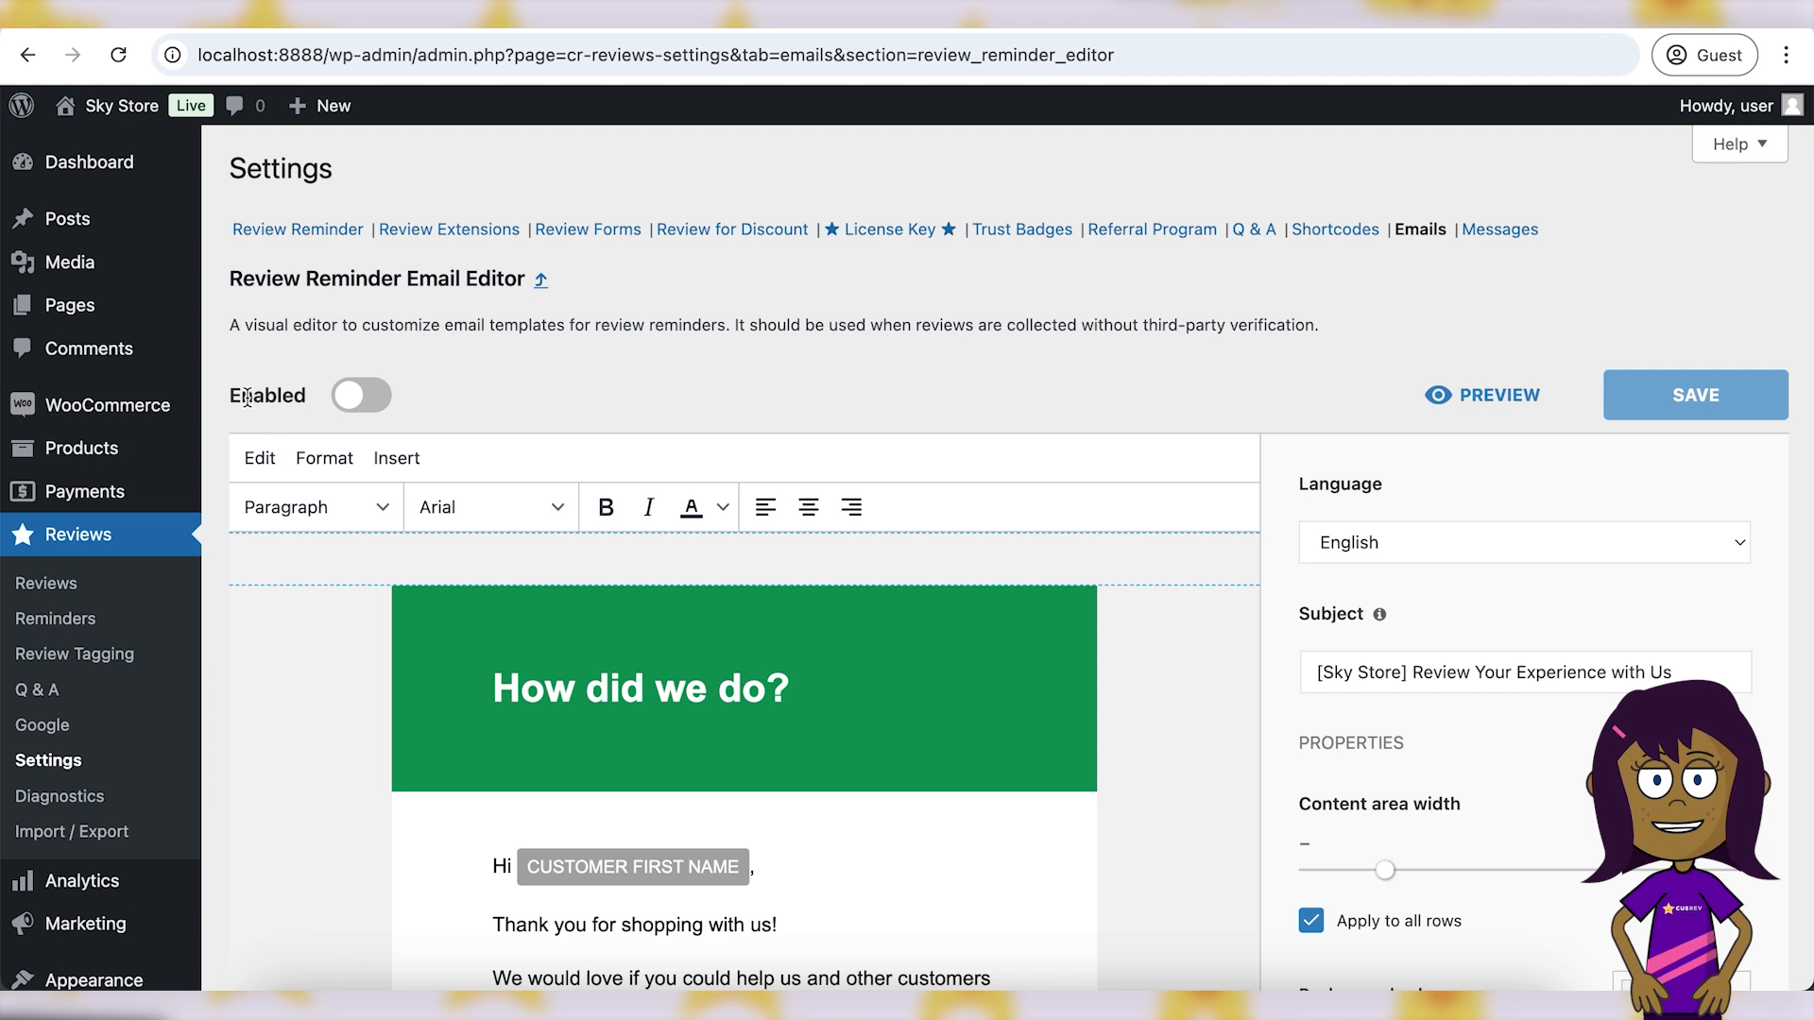
{"action": "left_click", "coordinate": [361, 394]}
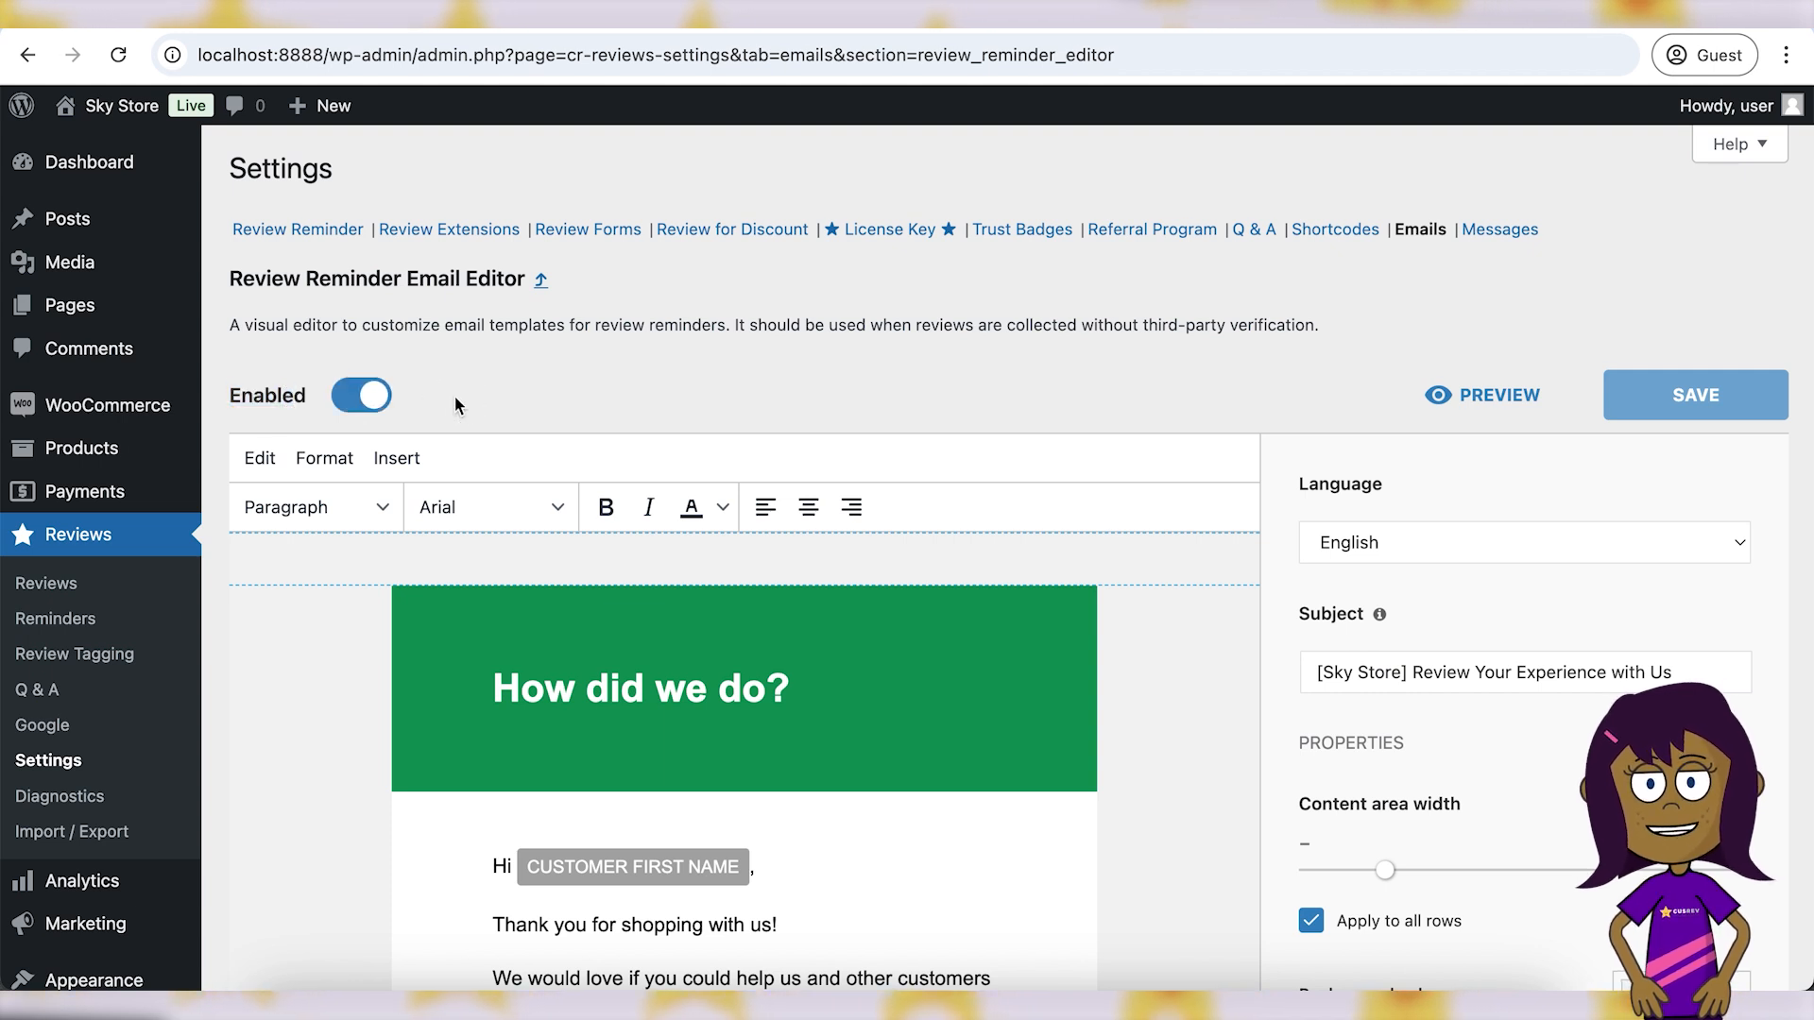
{"action": "left_click", "coordinate": [419, 457]}
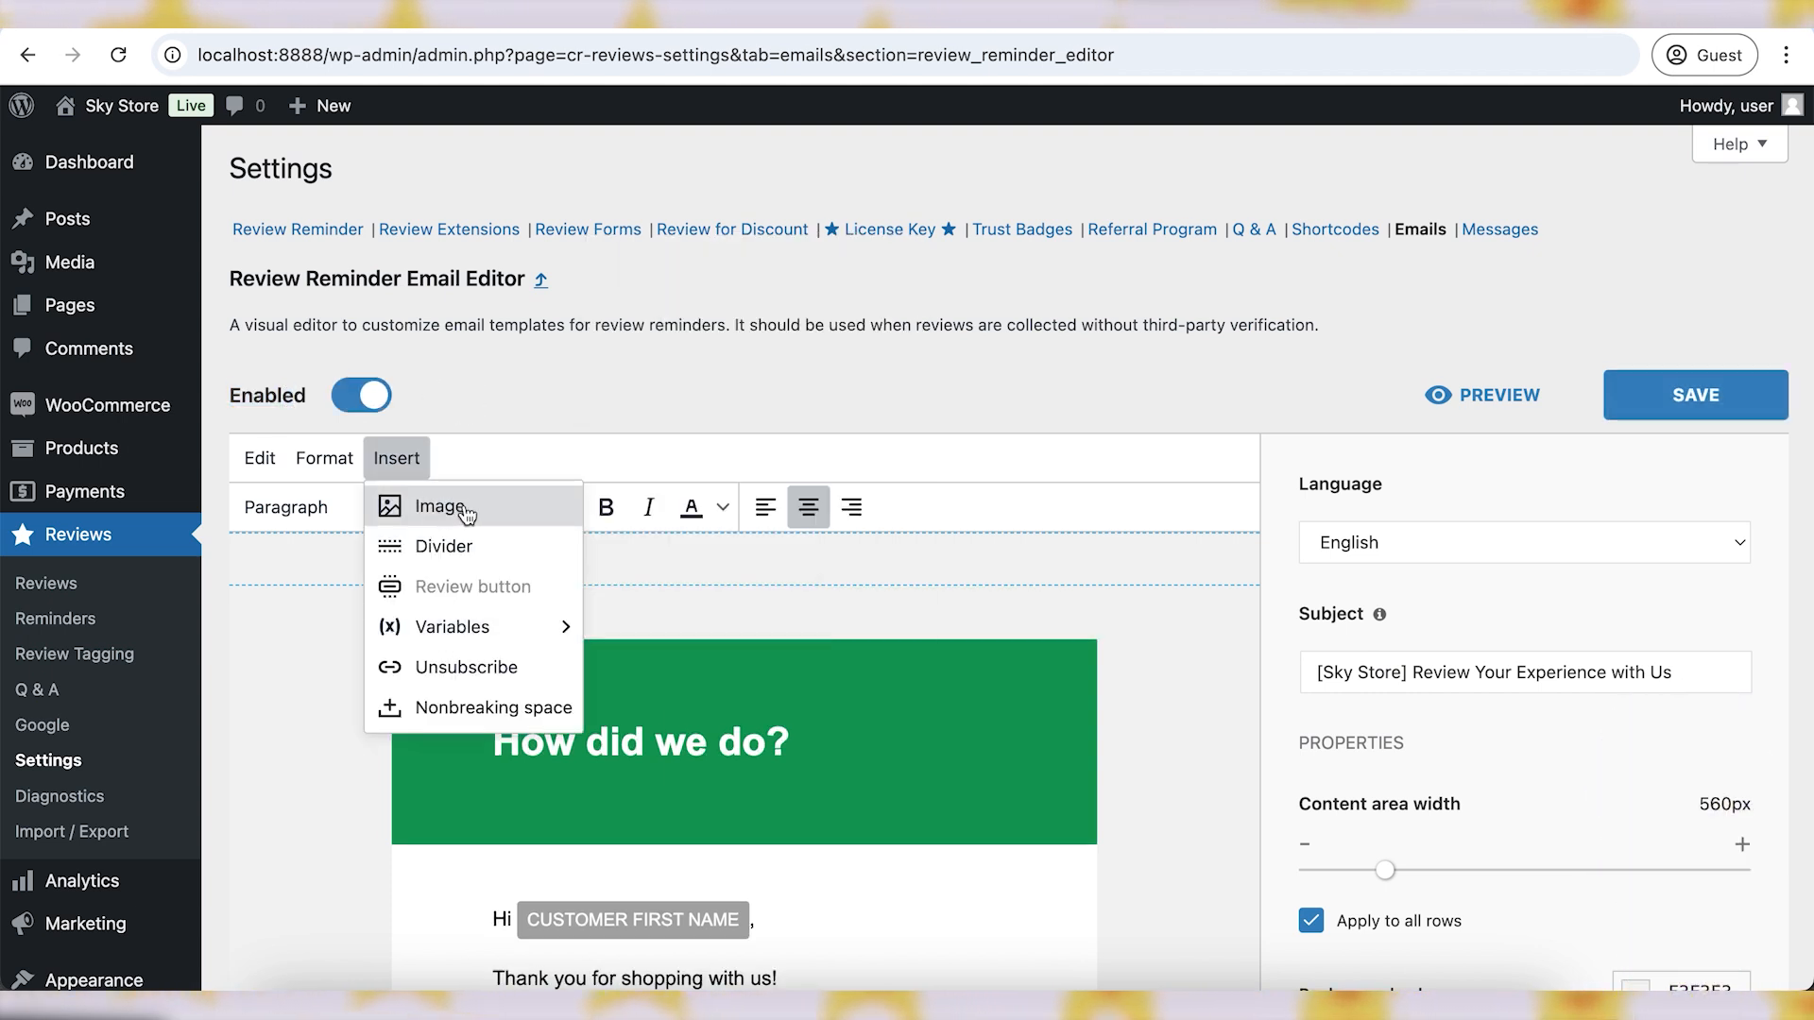
{"action": "left_click", "coordinate": [439, 507]}
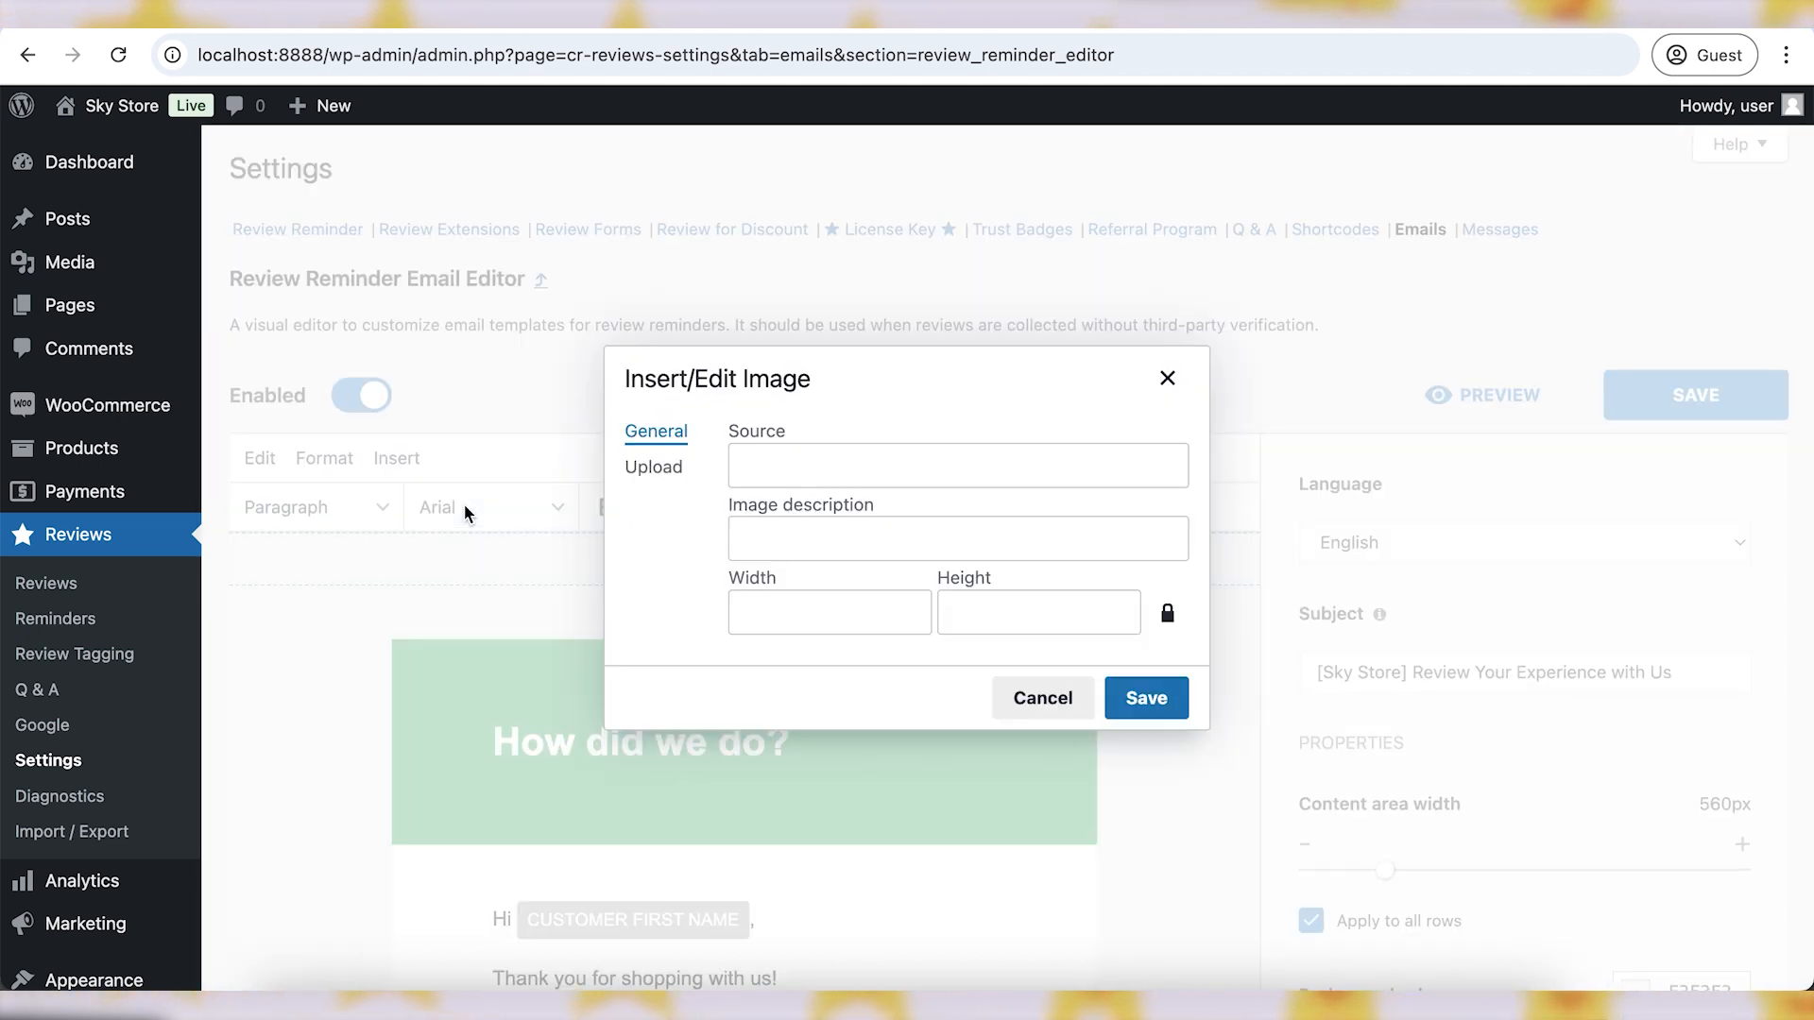
{"action": "left_click", "coordinate": [653, 467]}
{"action": "left_click", "coordinate": [956, 558]}
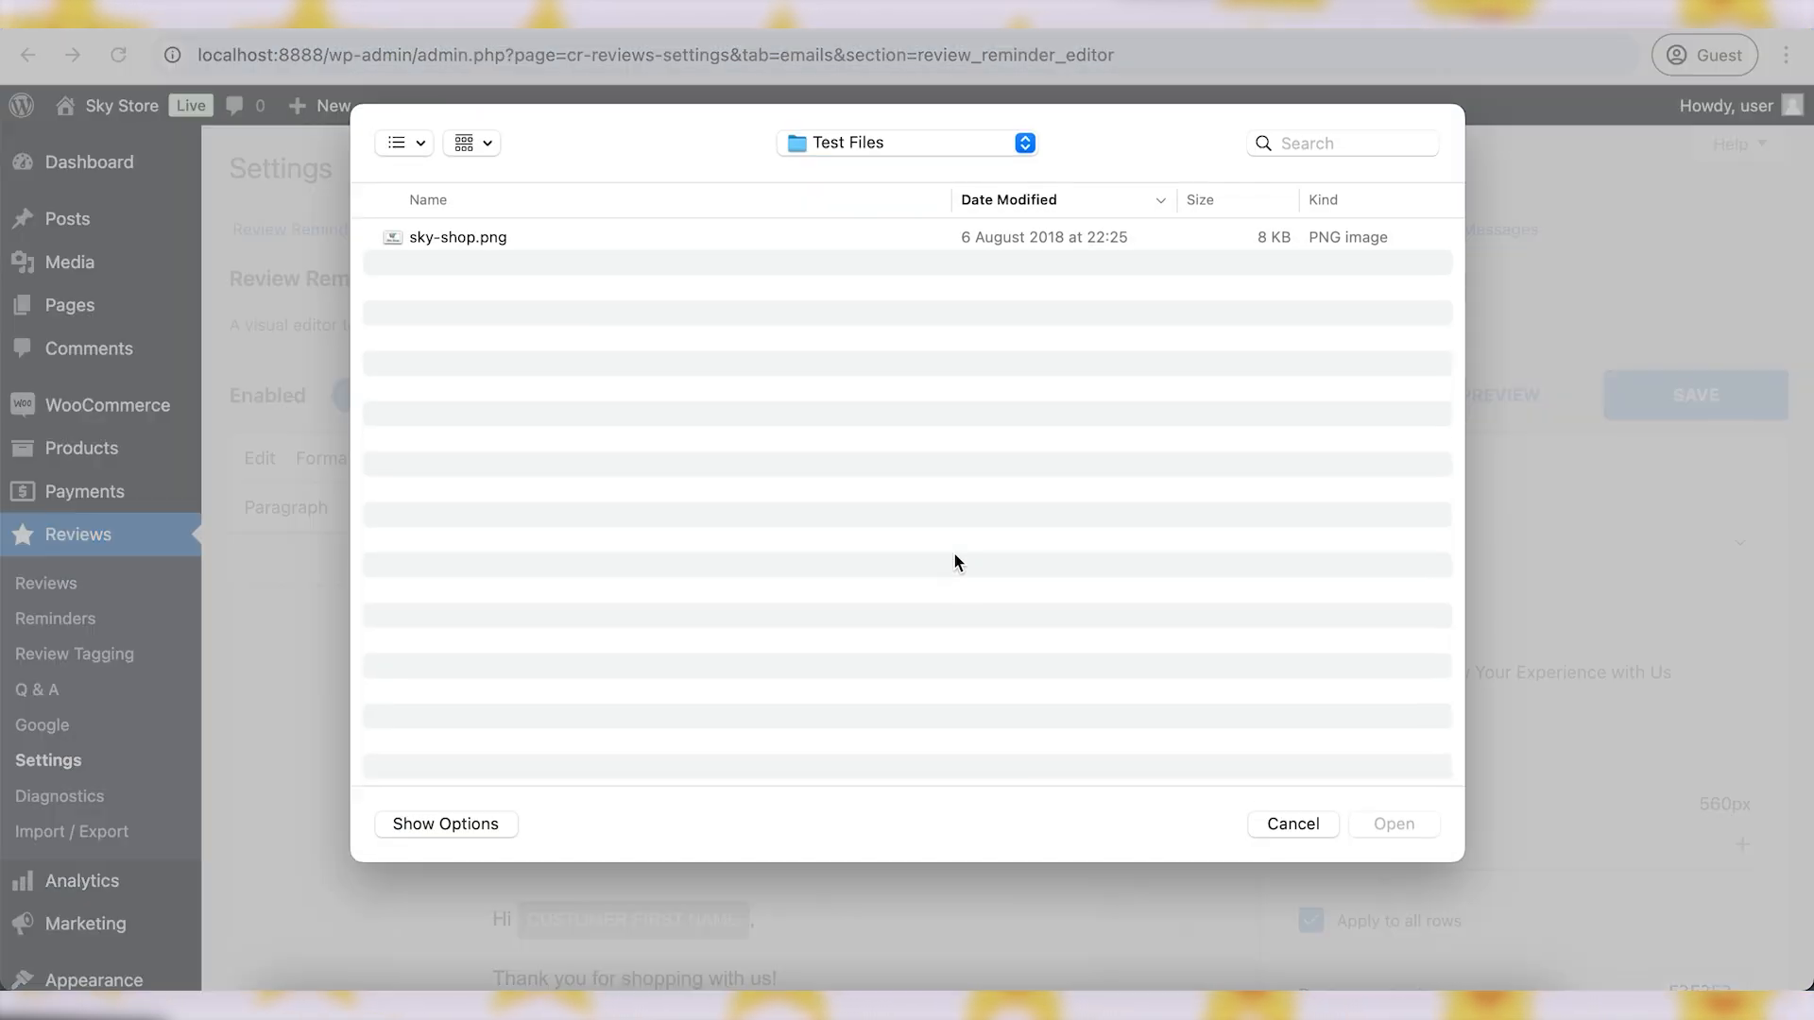
{"action": "left_click", "coordinate": [462, 243]}
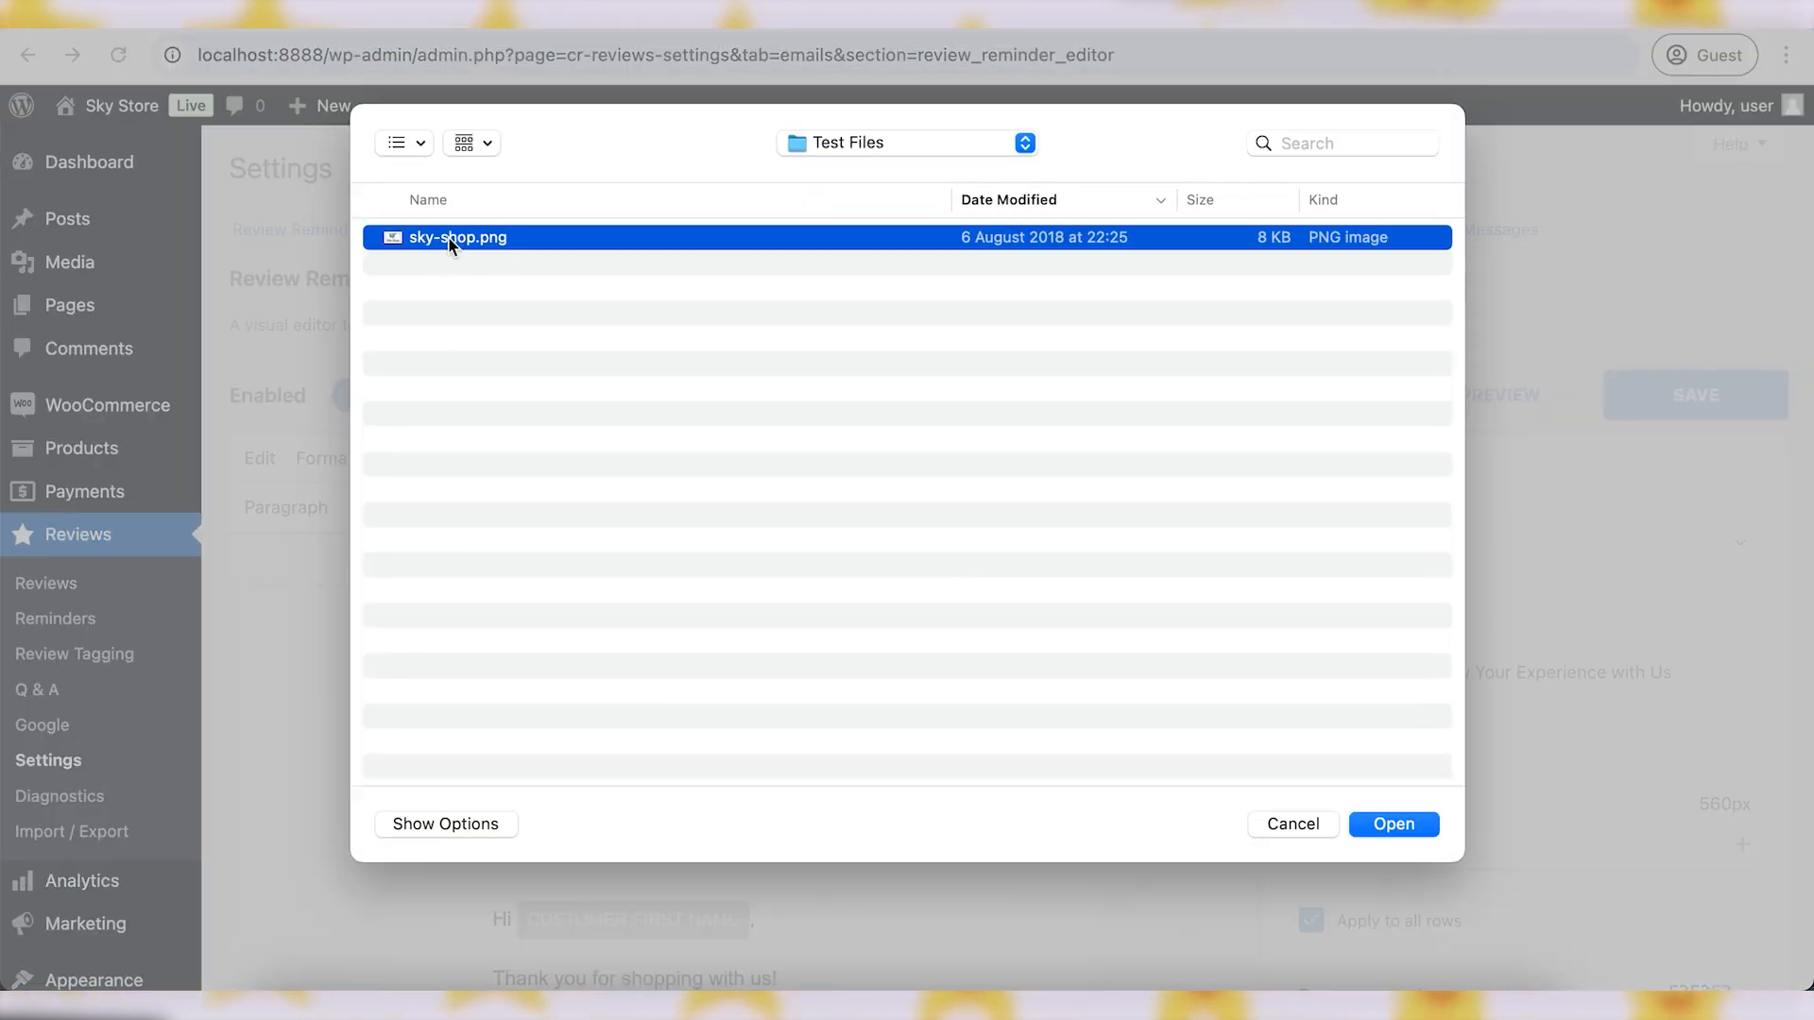
{"action": "left_click", "coordinate": [1395, 826]}
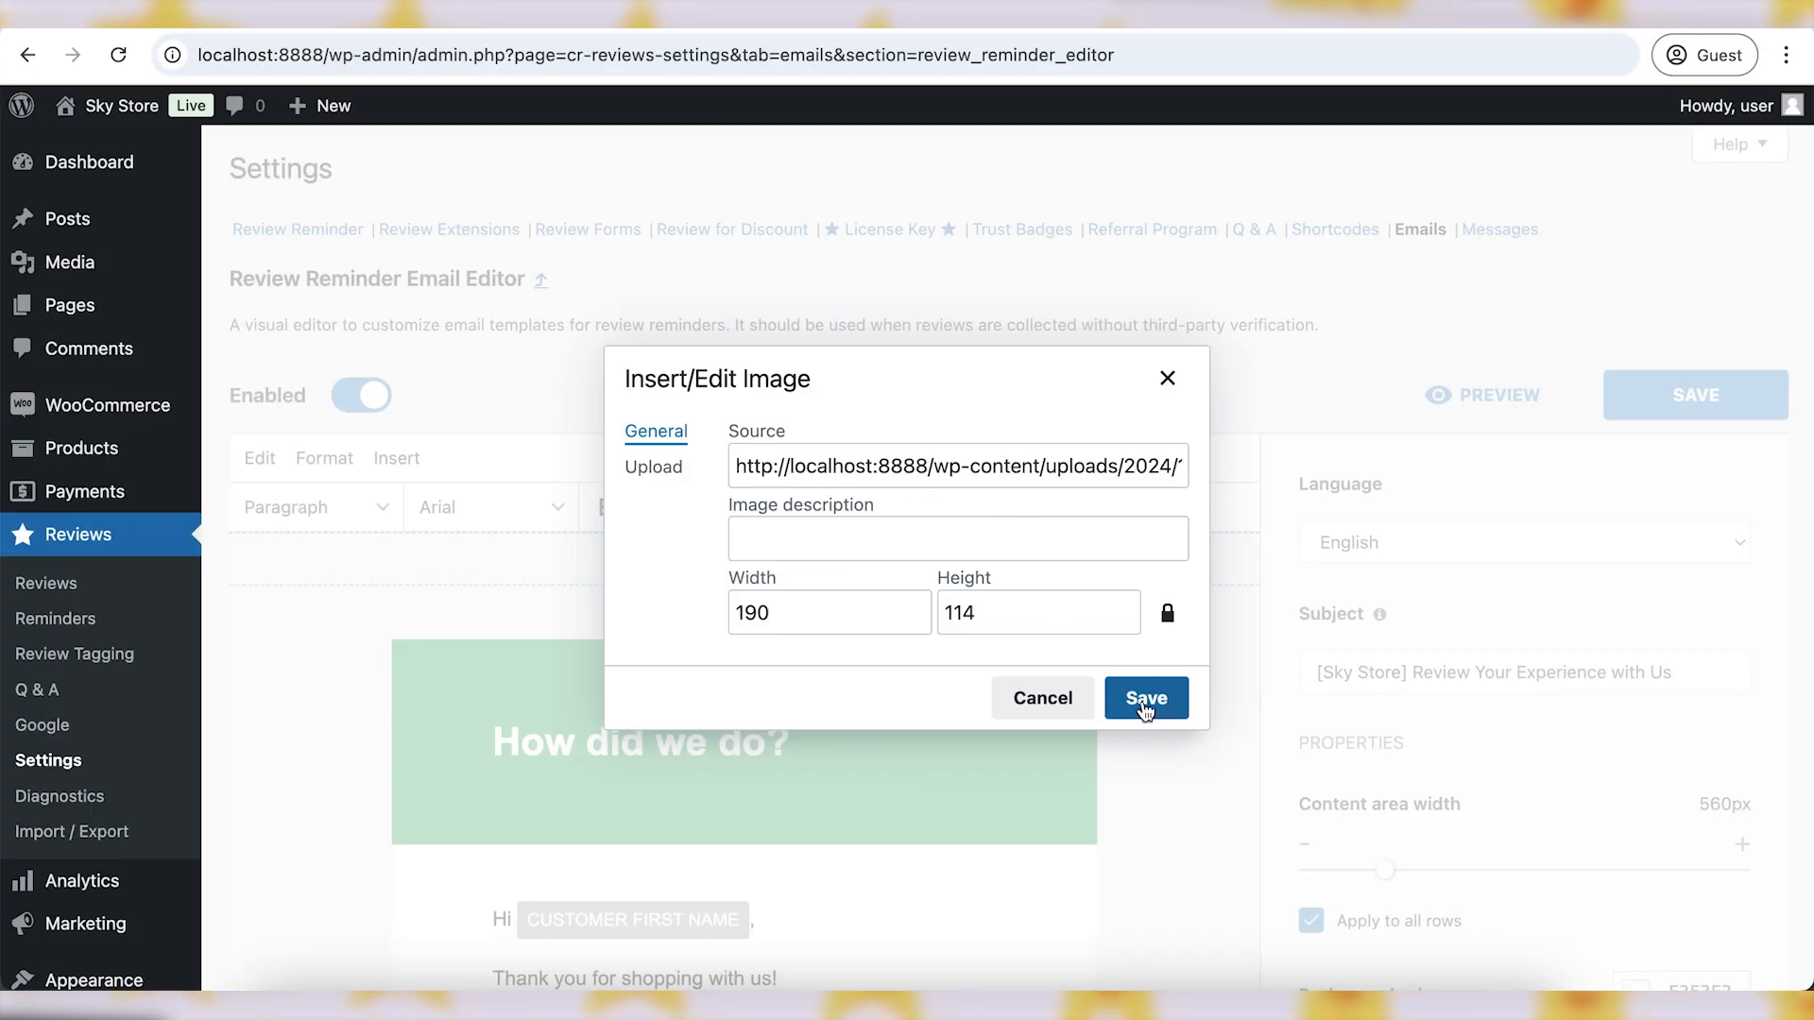
{"action": "left_click", "coordinate": [1146, 699]}
{"action": "left_click", "coordinate": [960, 627]}
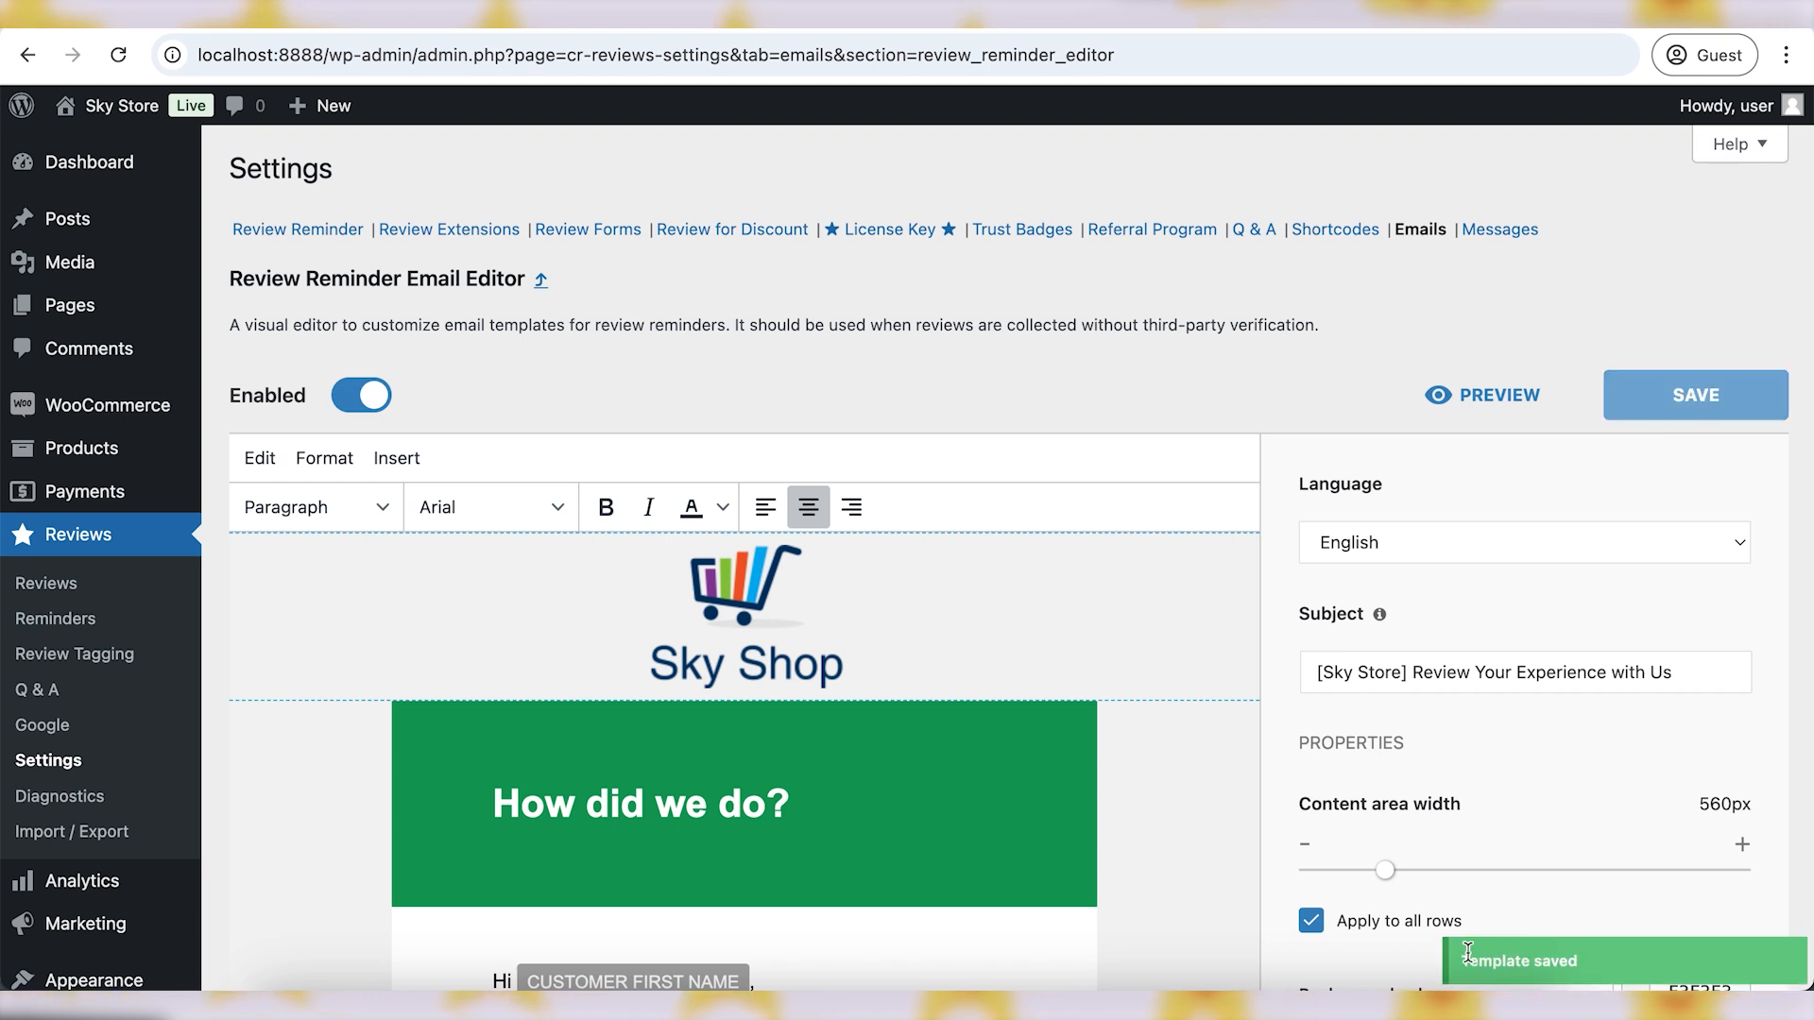
- Return to the Review Reminder settings and confirm the advanced template shows as Enabled
{"action": "scroll", "coordinate": [1020, 699], "scroll_direction": "down", "scroll_amount": 5}
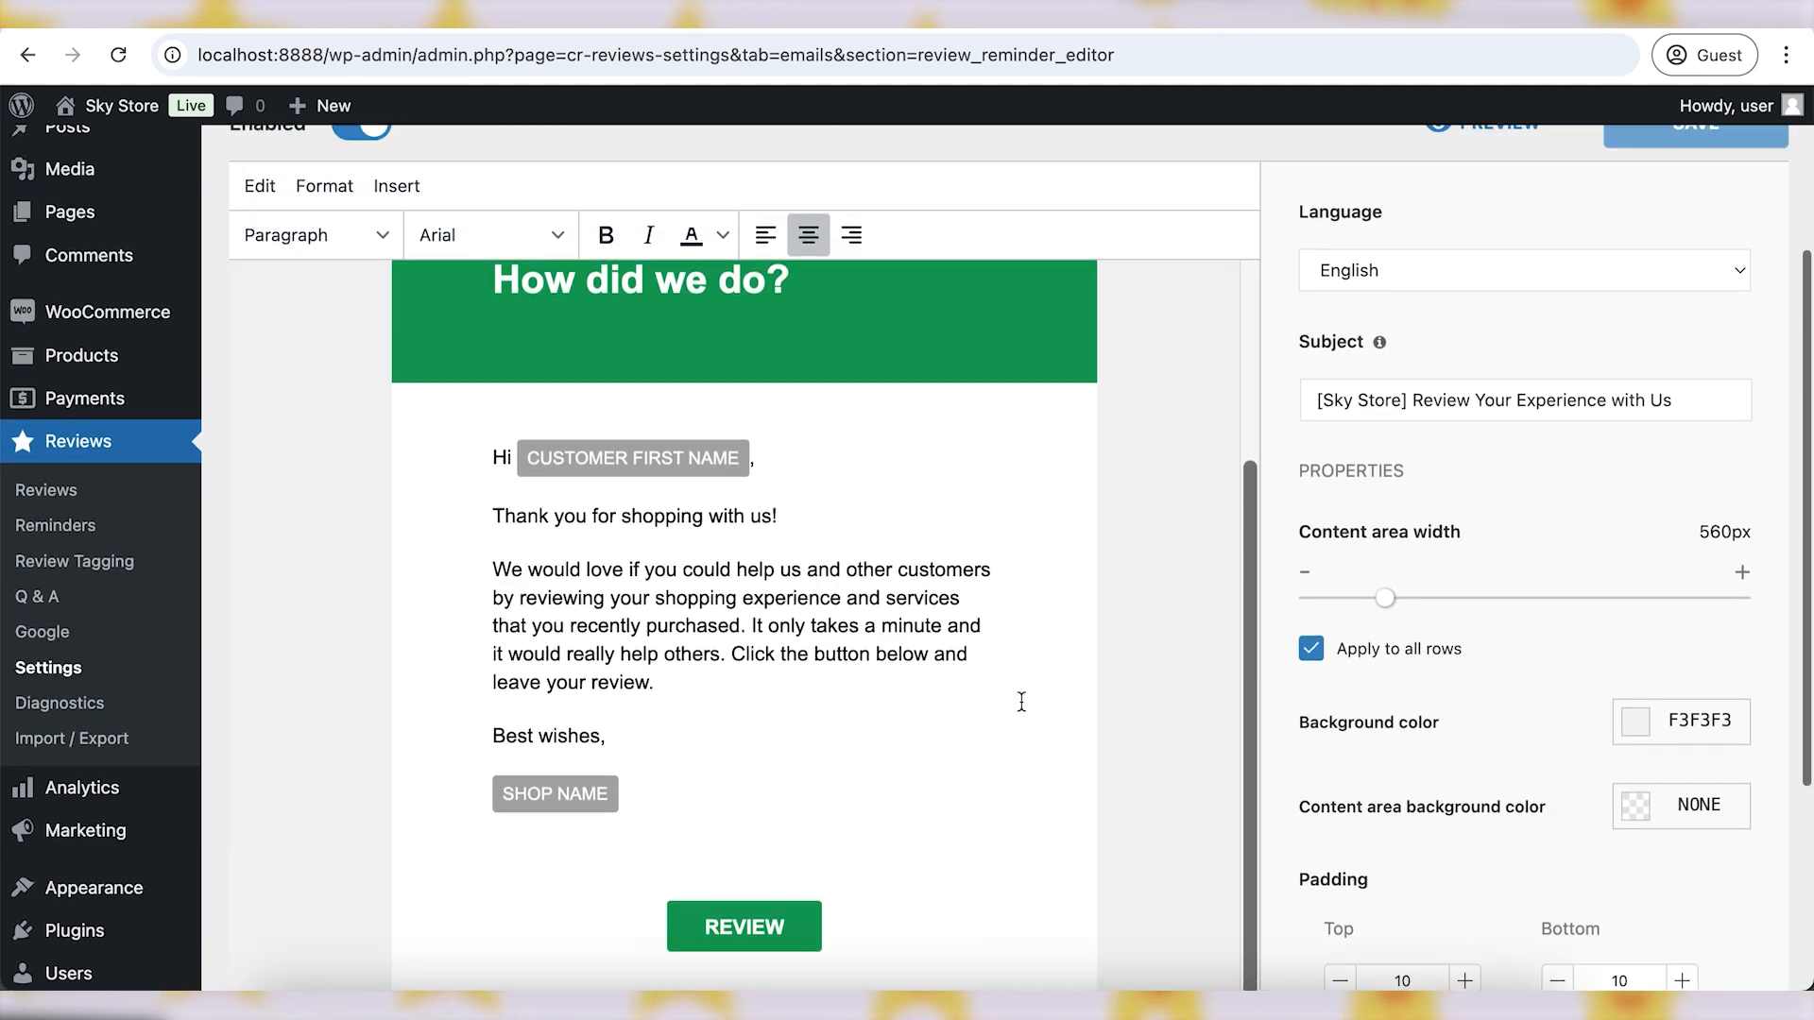
{"action": "scroll", "coordinate": [1020, 701], "scroll_direction": "up", "scroll_amount": 8}
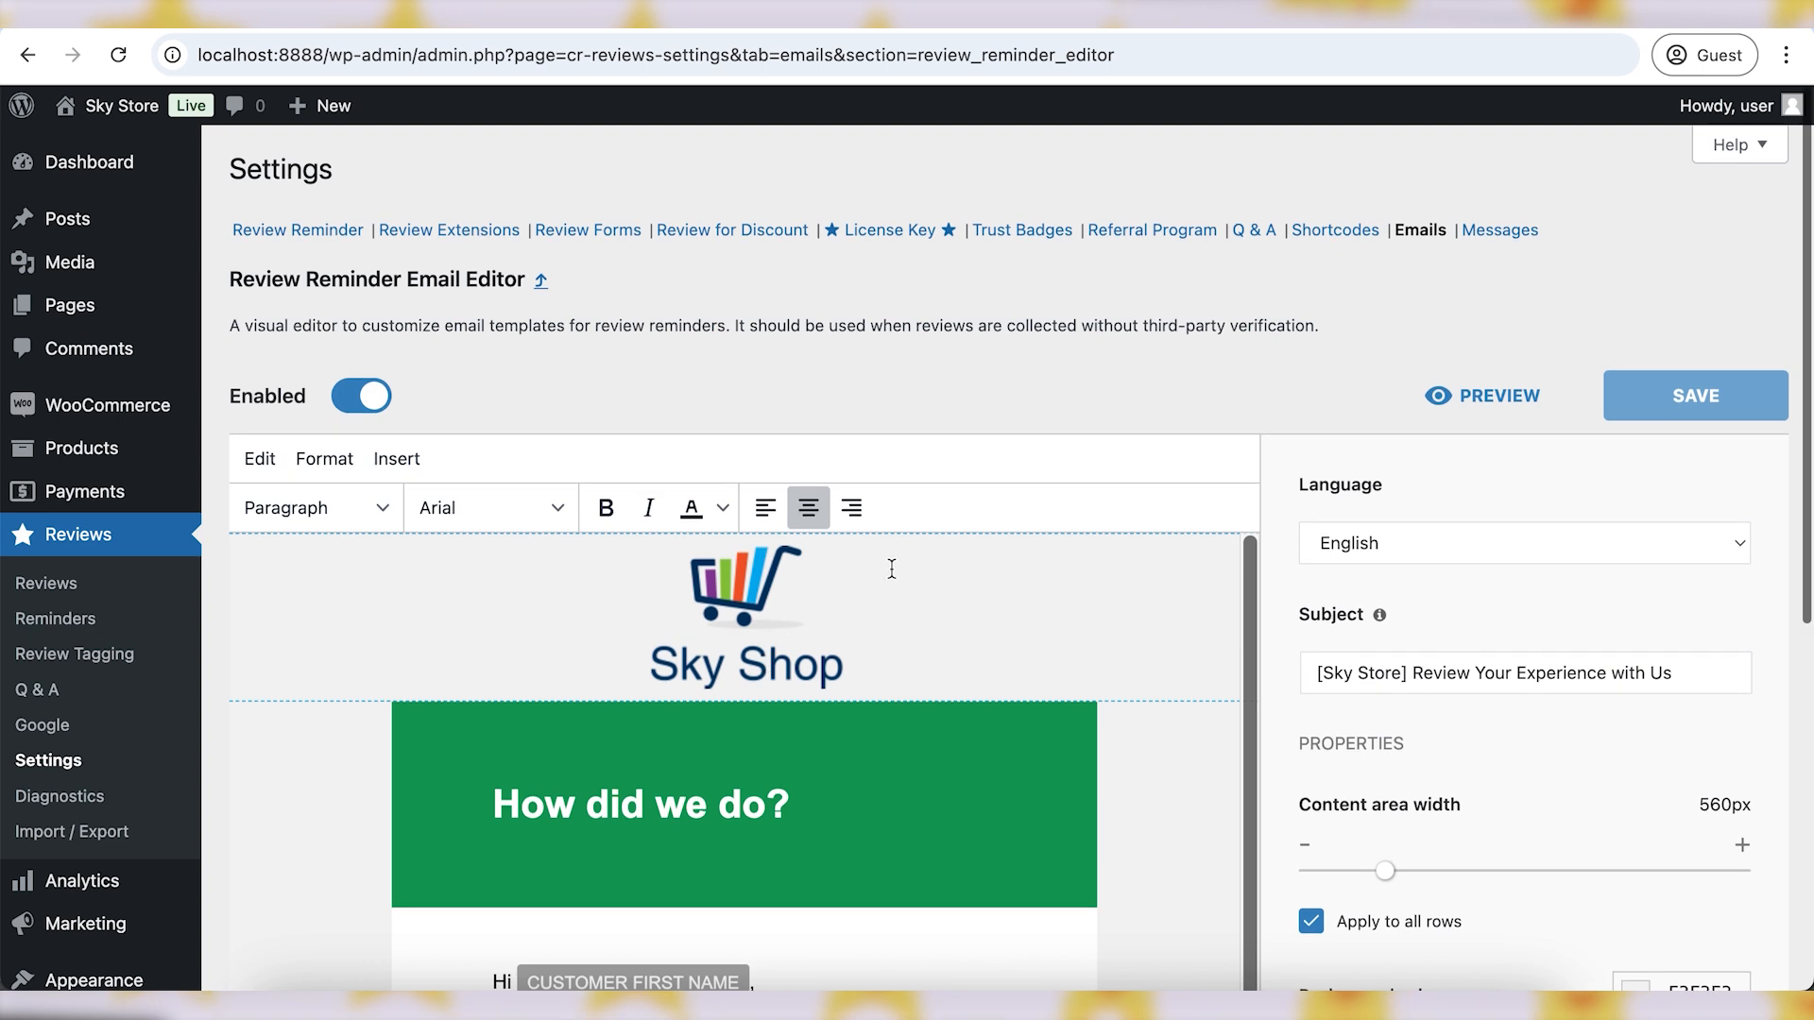
{"action": "left_click", "coordinate": [540, 279]}
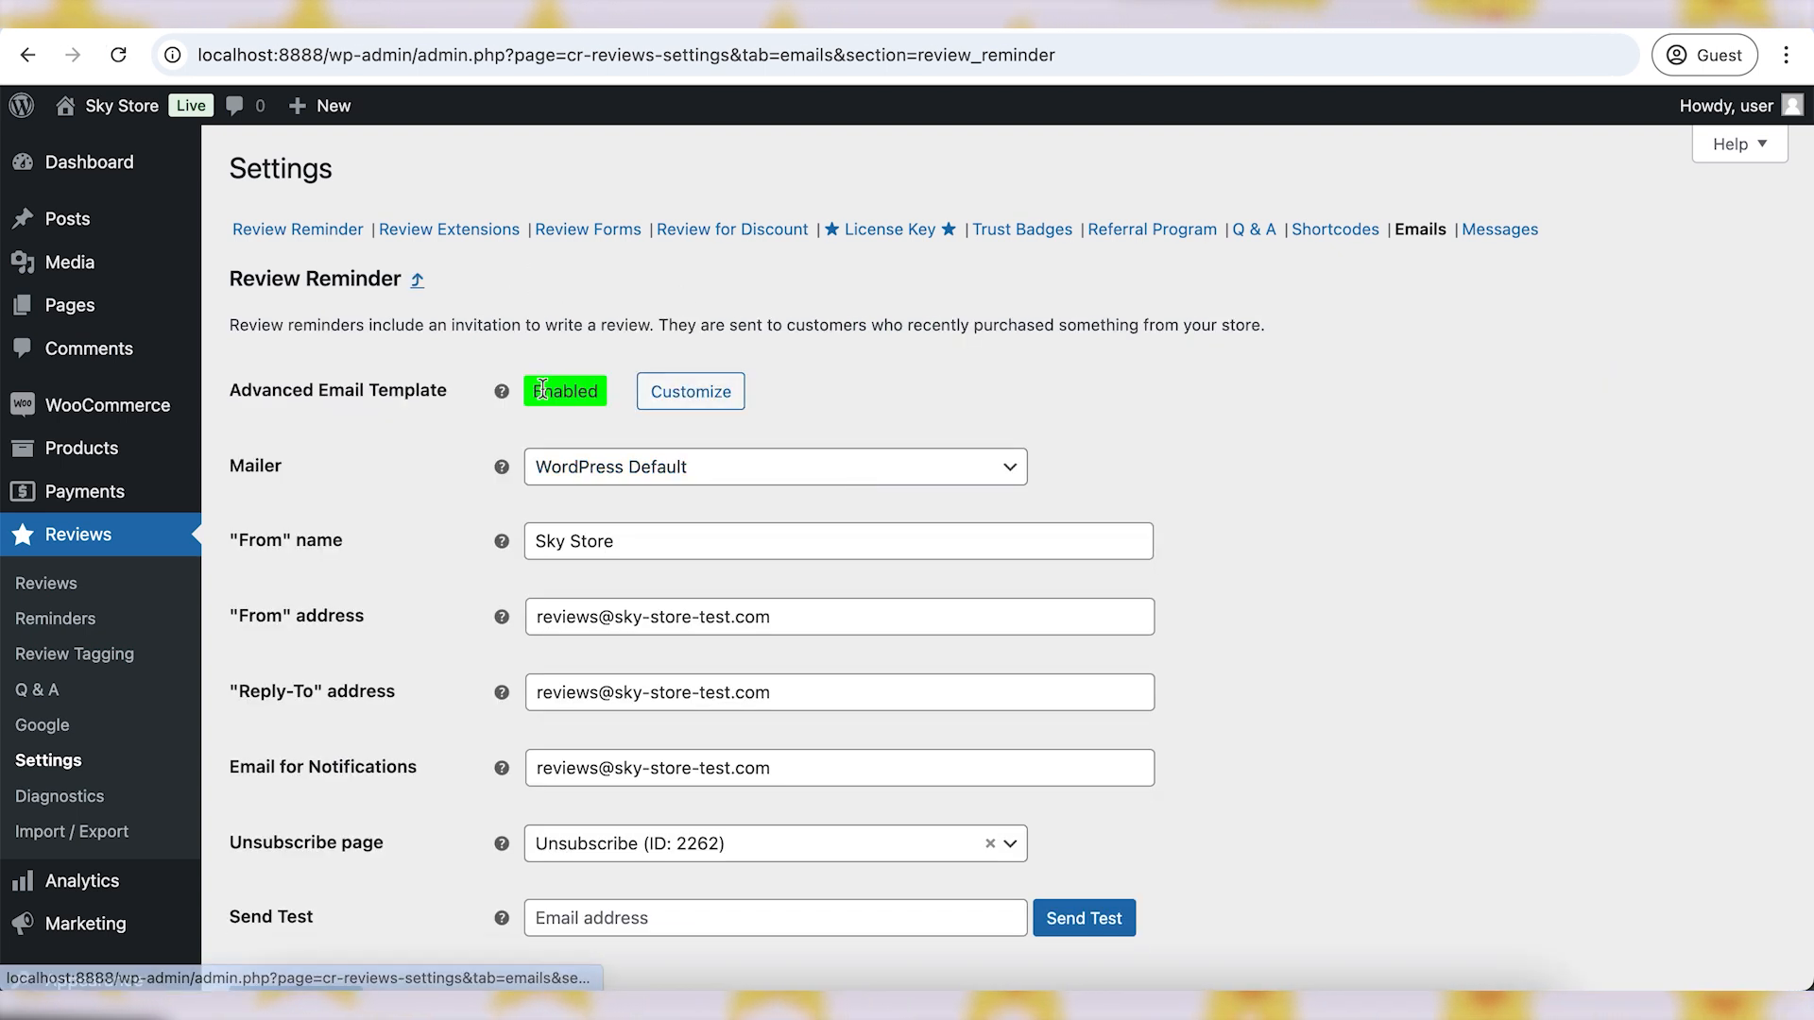
{"action": "double_click", "coordinate": [584, 393]}
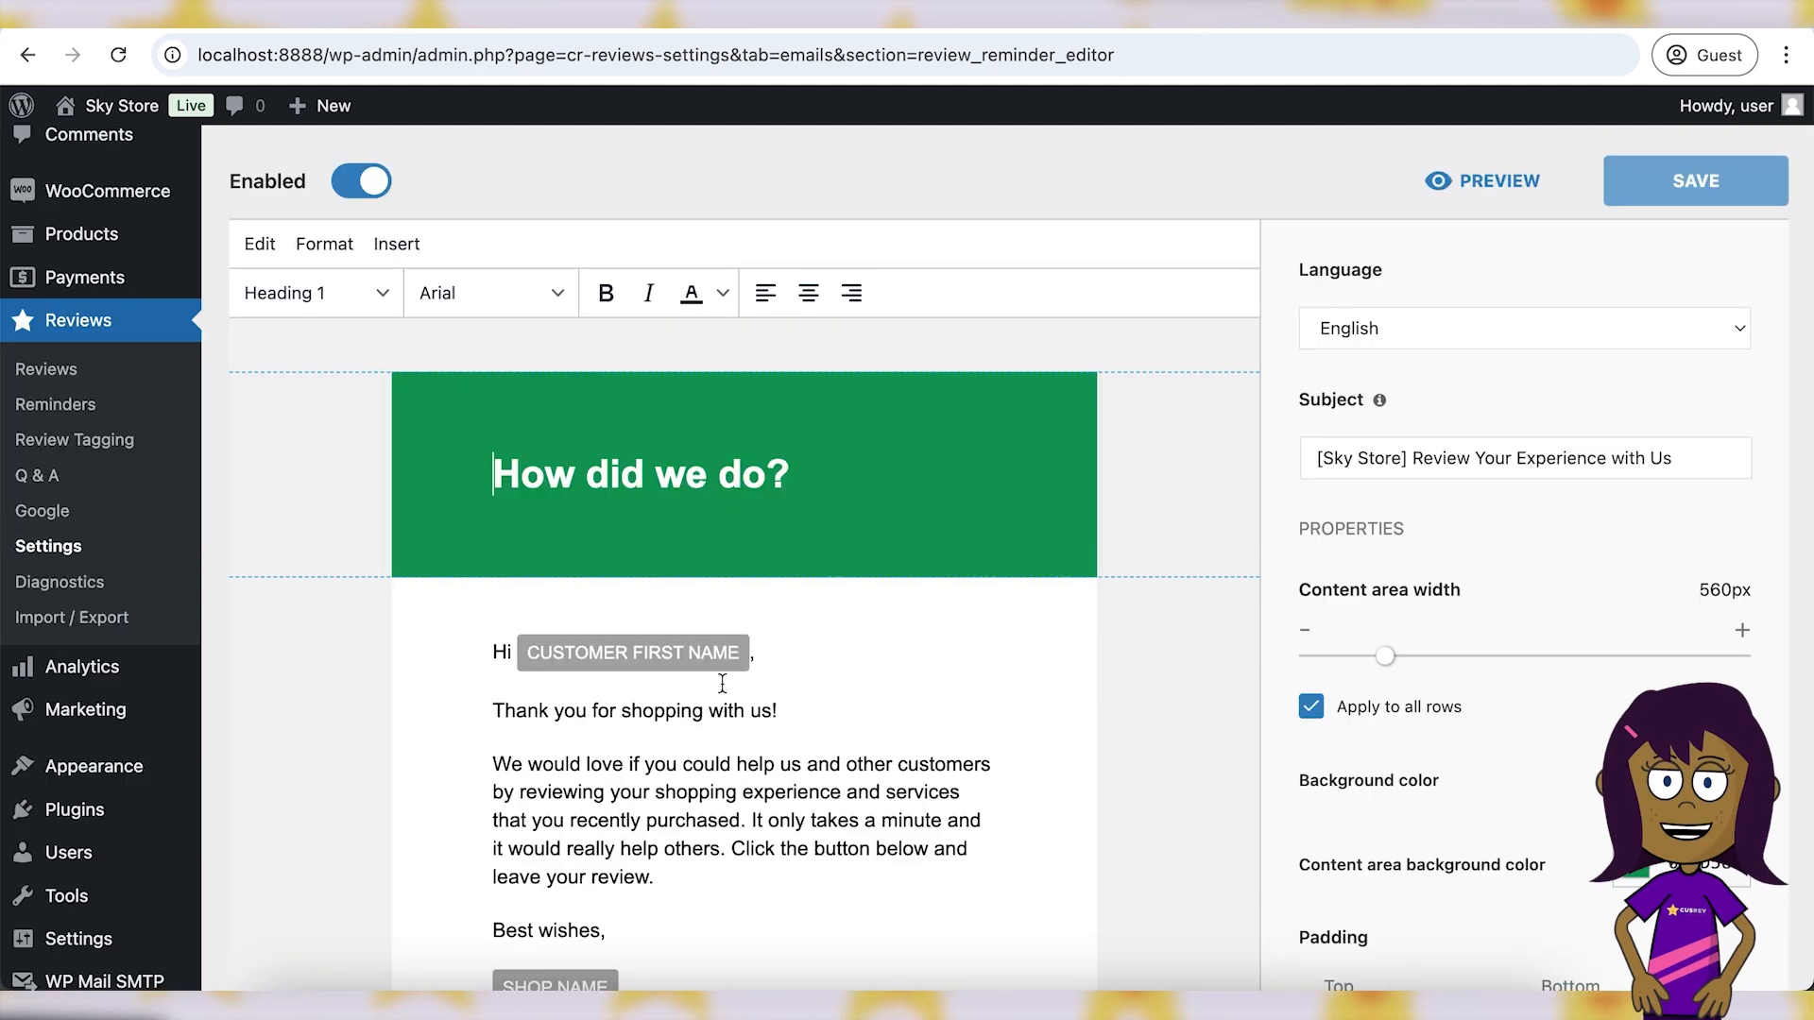
- Place the cursor above the 'How did we do?' header and browse the editor's formatting commands
{"action": "scroll", "coordinate": [722, 680], "scroll_direction": "down", "scroll_amount": 5}
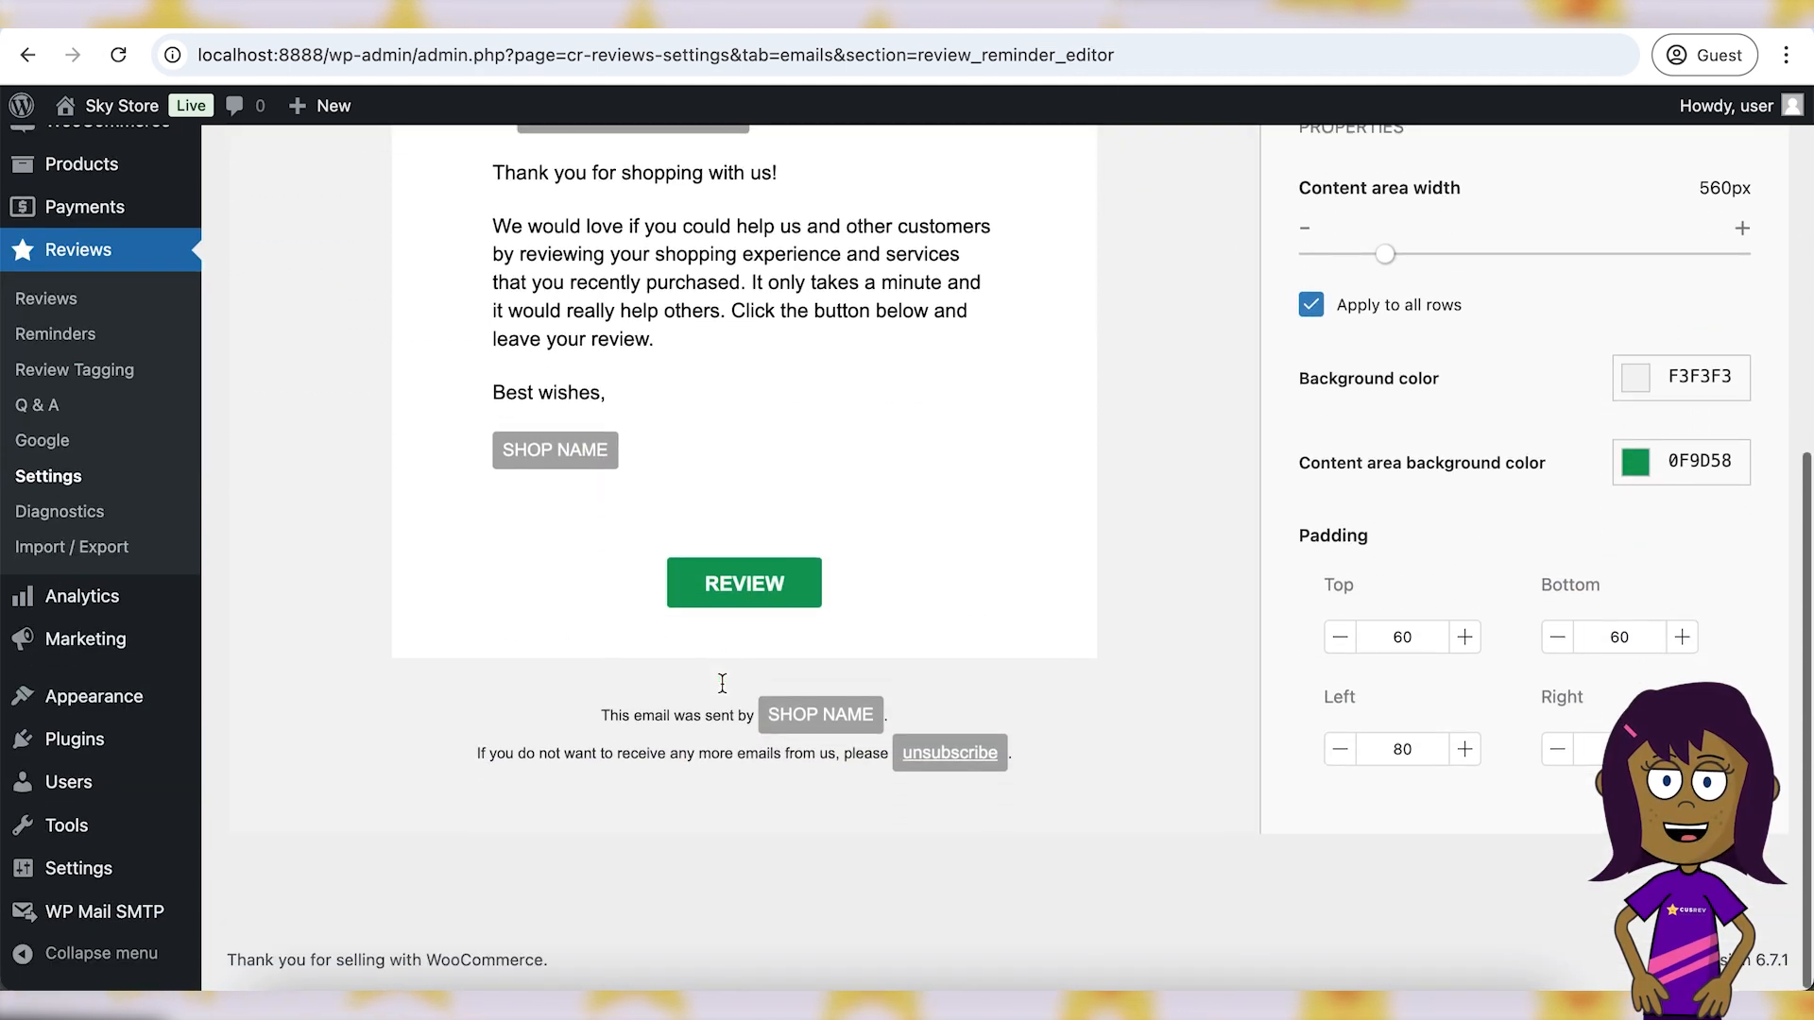
{"action": "scroll", "coordinate": [722, 682], "scroll_direction": "up", "scroll_amount": 6}
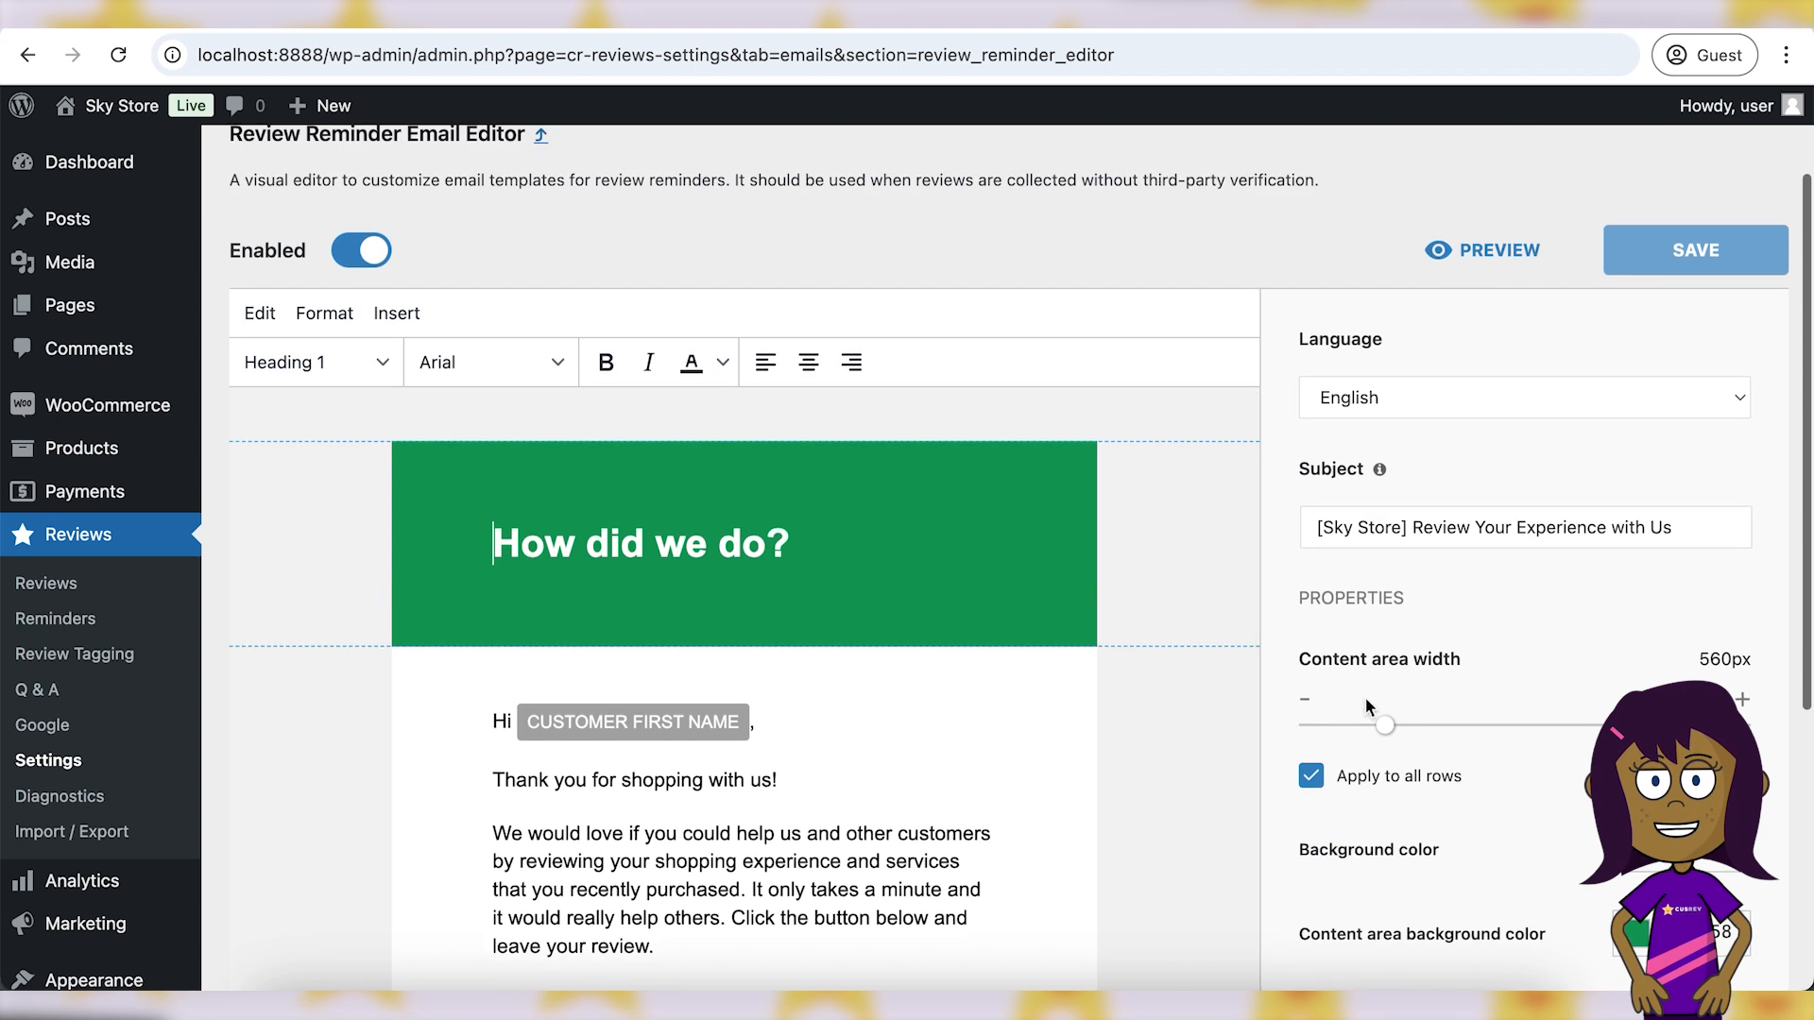
{"action": "scroll", "coordinate": [1364, 697], "scroll_direction": "down", "scroll_amount": 3}
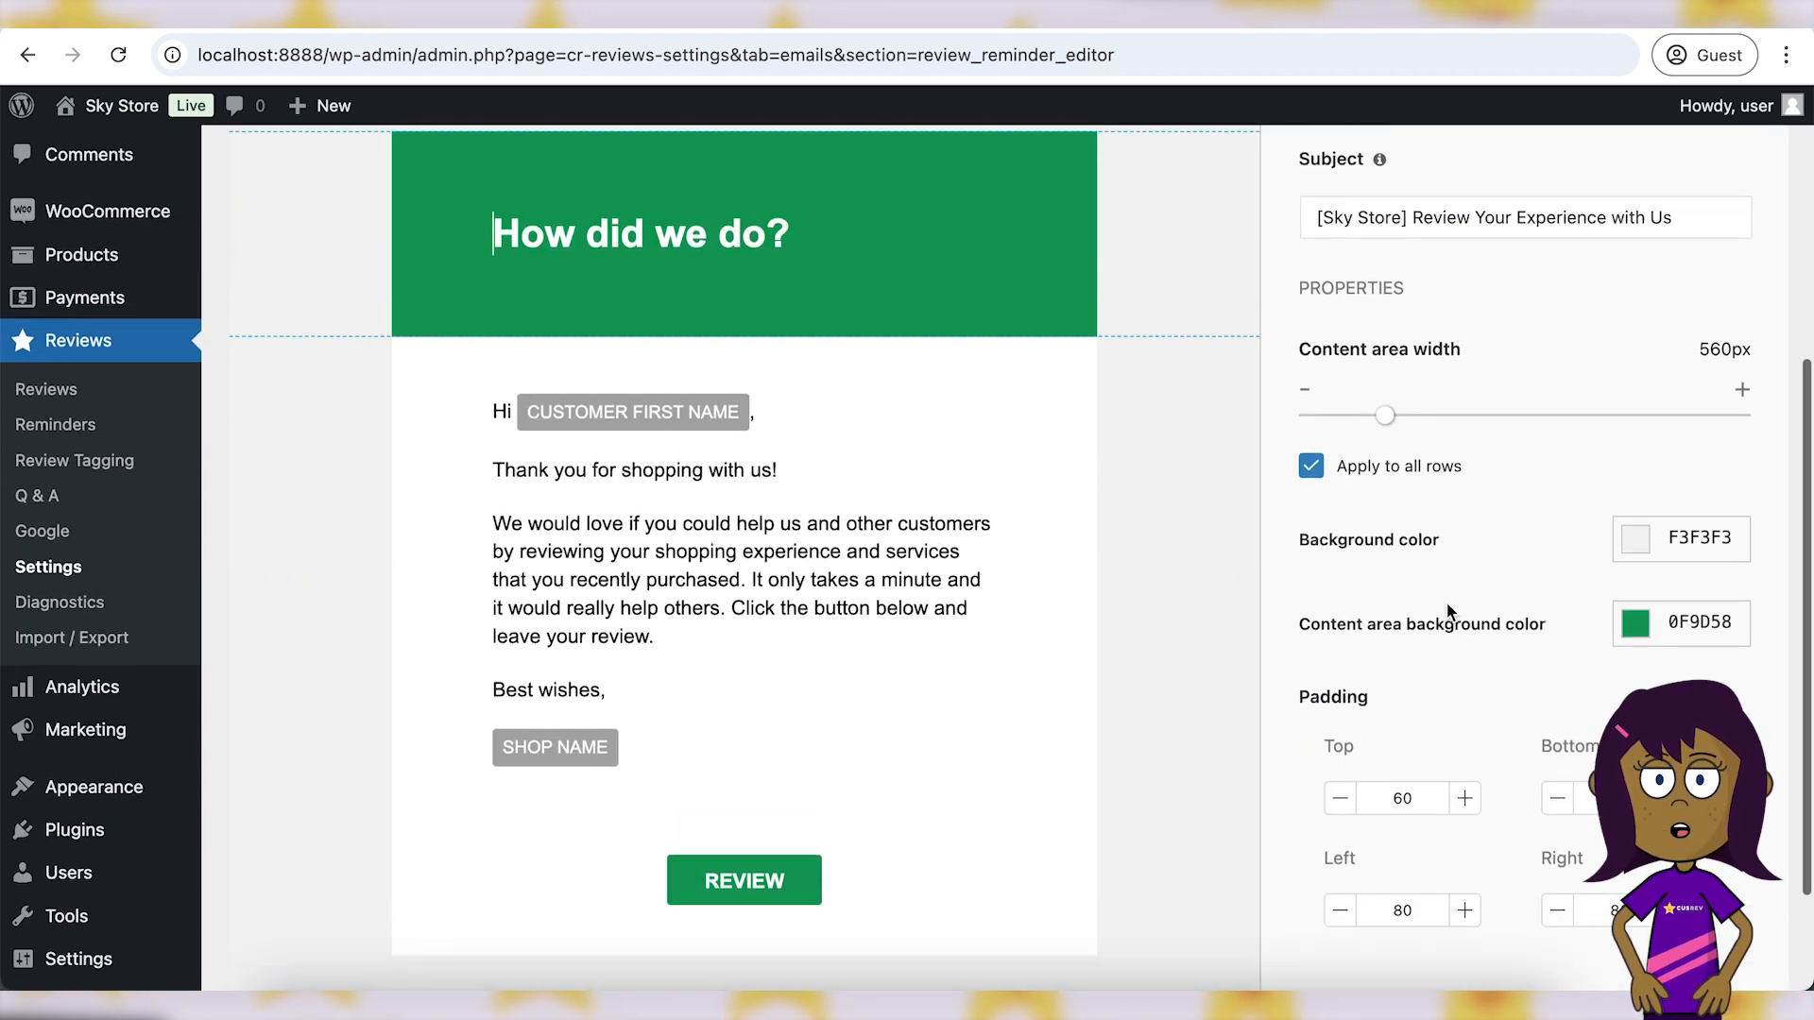
{"action": "scroll", "coordinate": [1445, 601], "scroll_direction": "up", "scroll_amount": 5}
{"action": "left_click", "coordinate": [750, 565]}
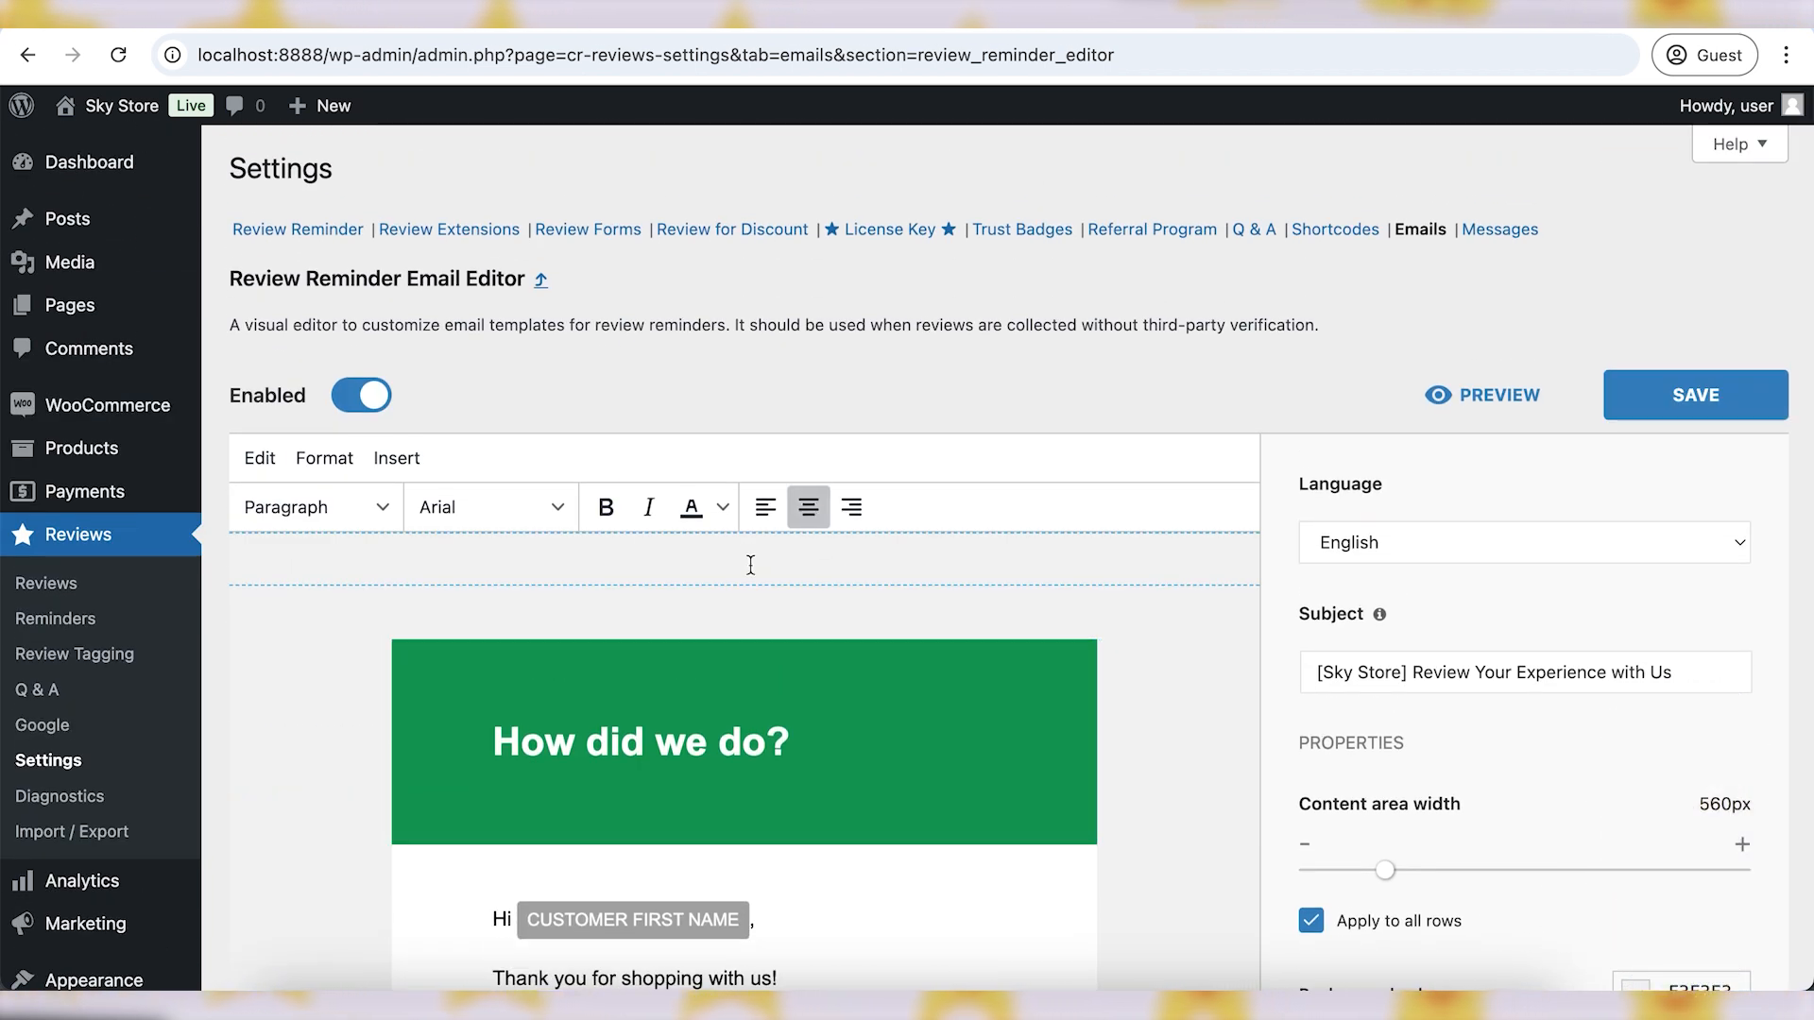
{"action": "left_click", "coordinate": [274, 461]}
{"action": "mouse_move", "coordinate": [352, 462]}
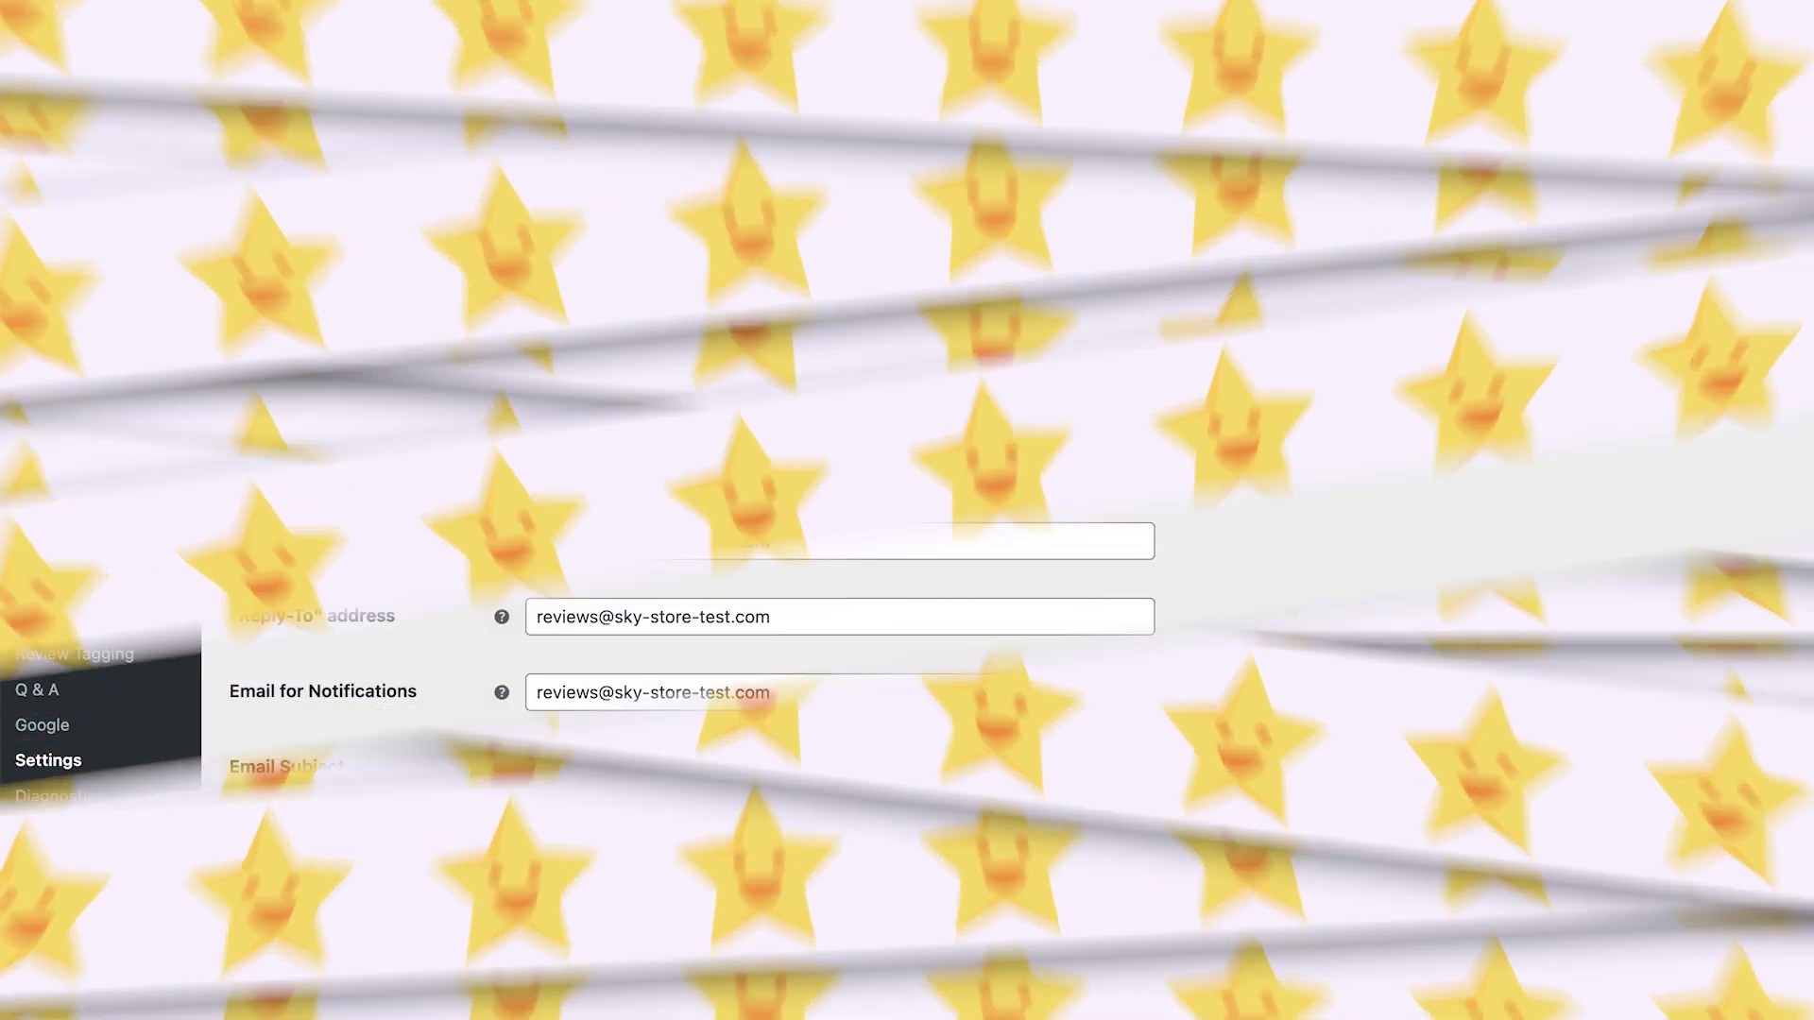
- Enter a test recipient address in the Send Test field and send the test email
{"action": "scroll", "coordinate": [385, 680], "scroll_direction": "down", "scroll_amount": 13}
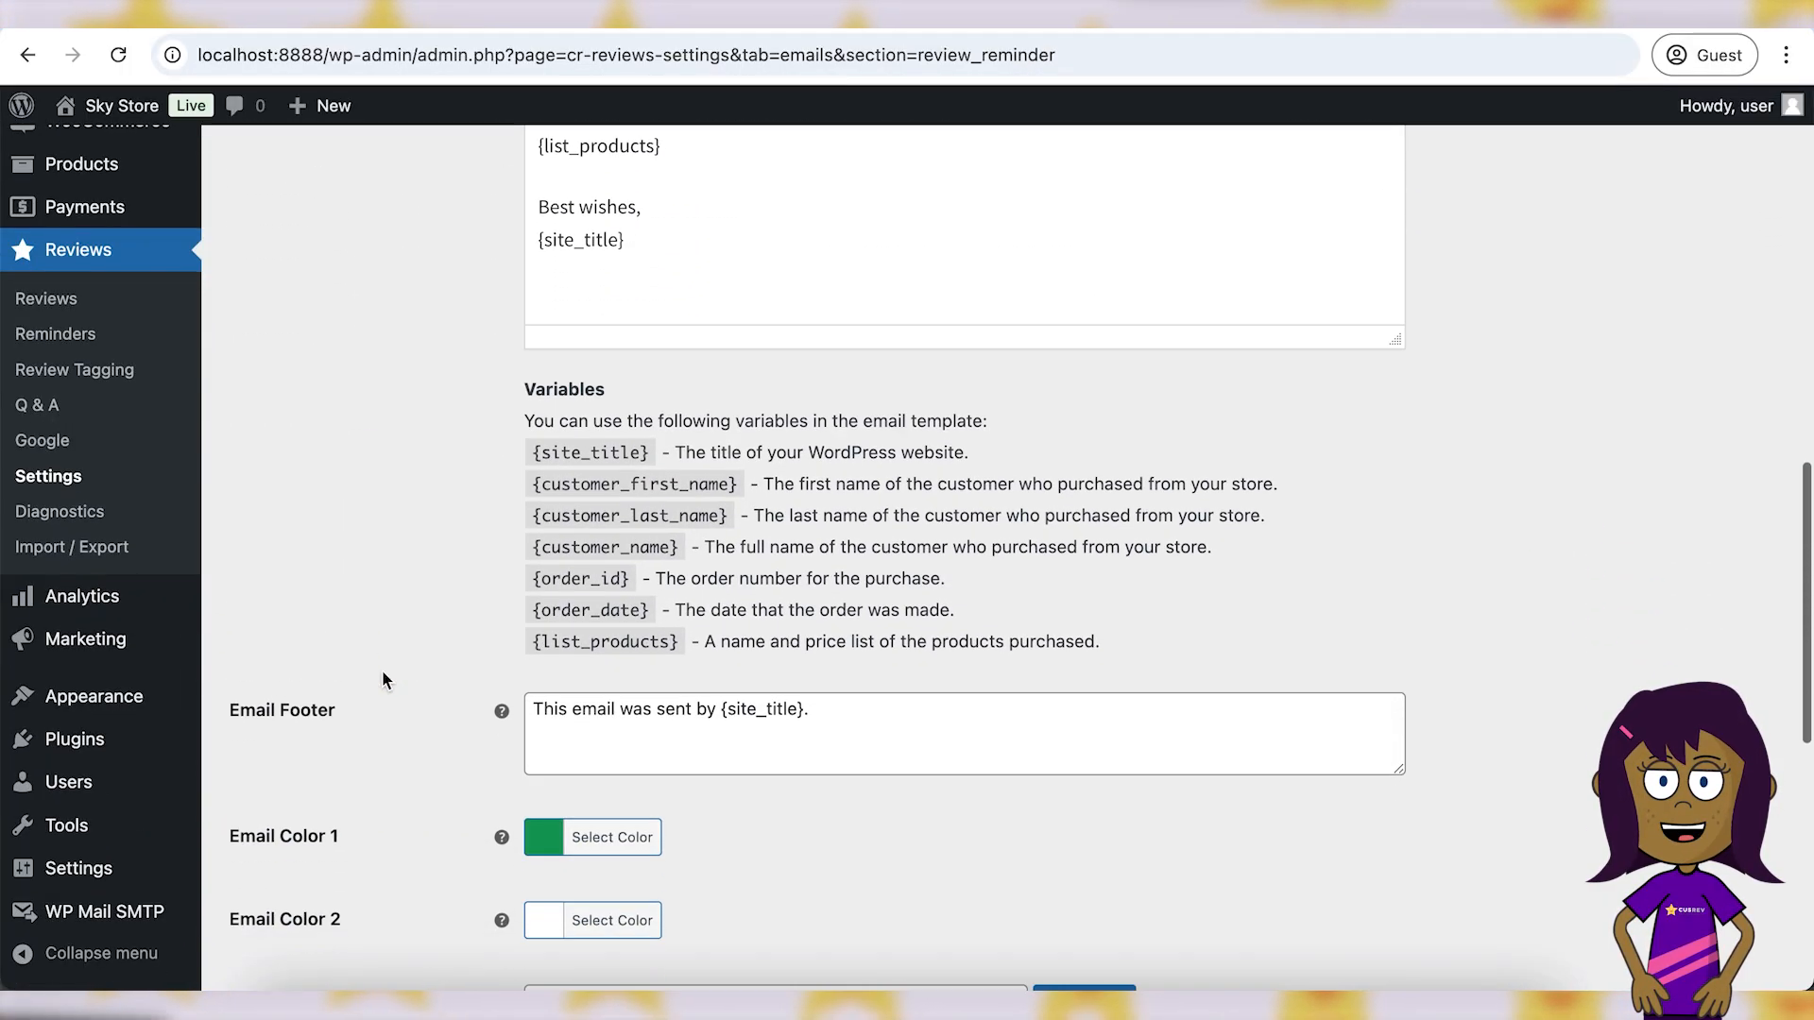
{"action": "scroll", "coordinate": [384, 680], "scroll_direction": "down", "scroll_amount": 5}
{"action": "left_click_drag", "start_coordinate": [369, 586], "coordinate": [234, 577]}
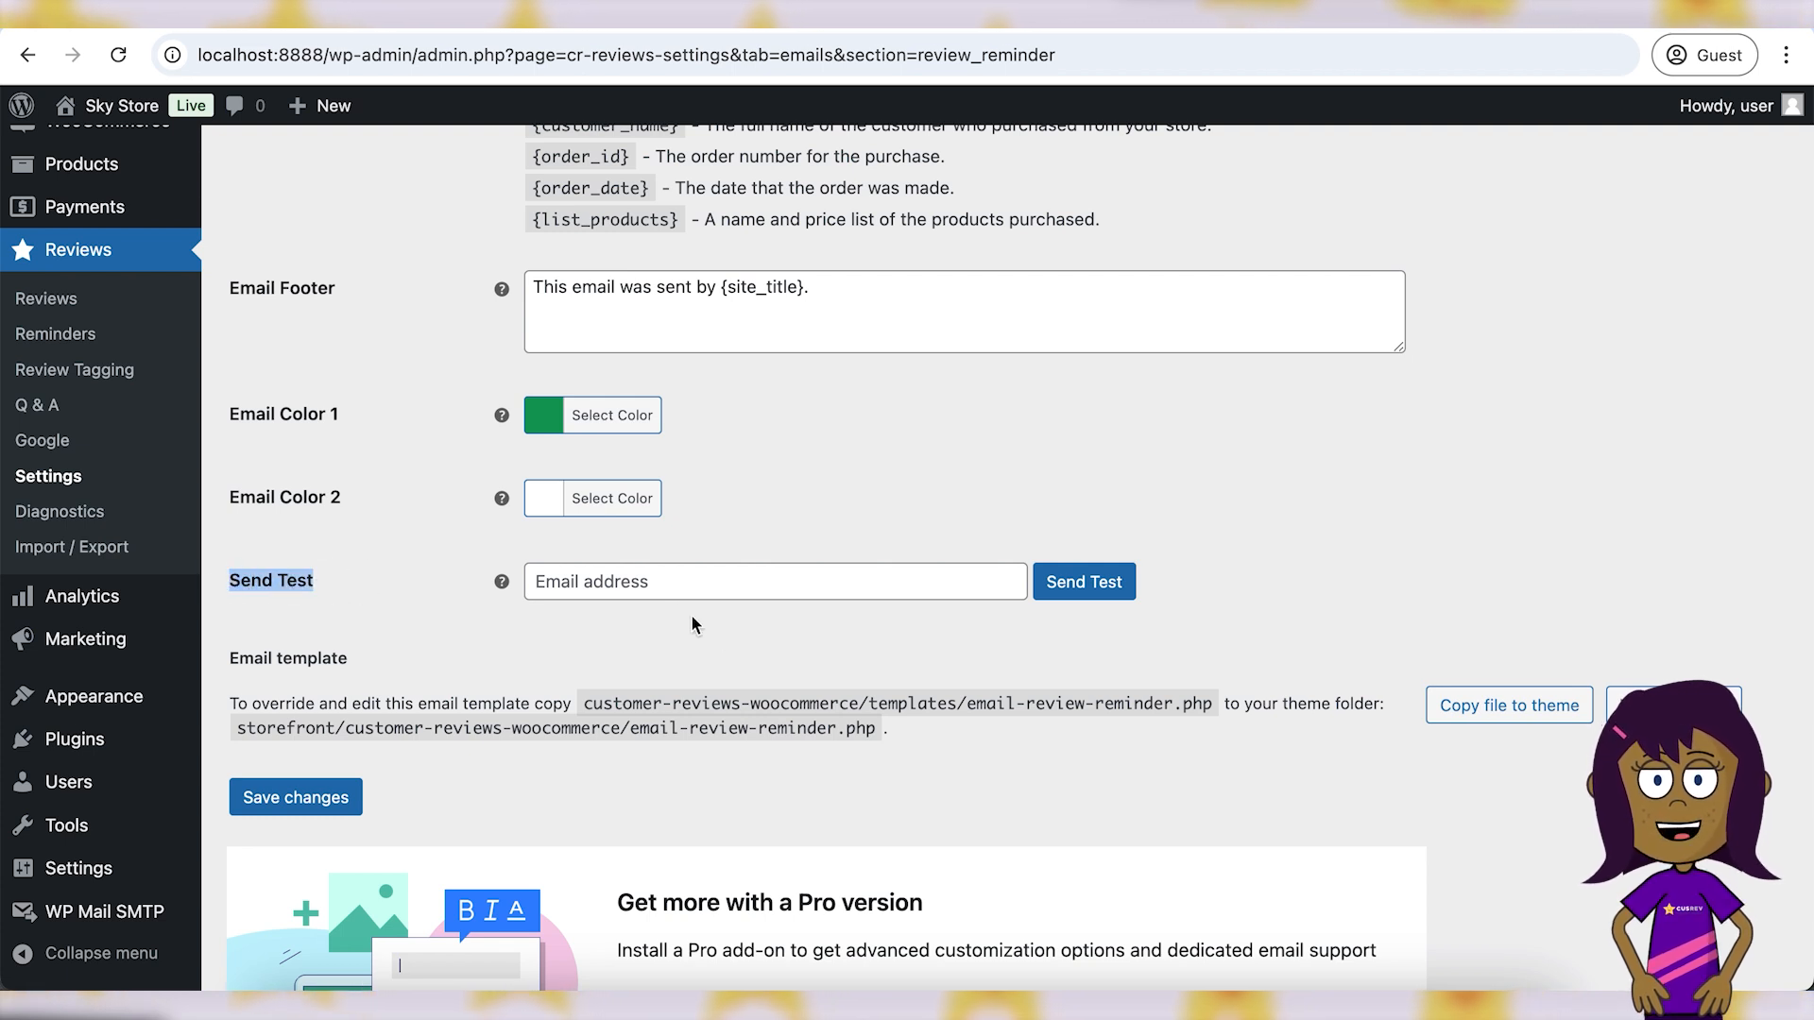
{"action": "left_click", "coordinate": [604, 584]}
{"action": "mouse_move", "coordinate": [499, 584]}
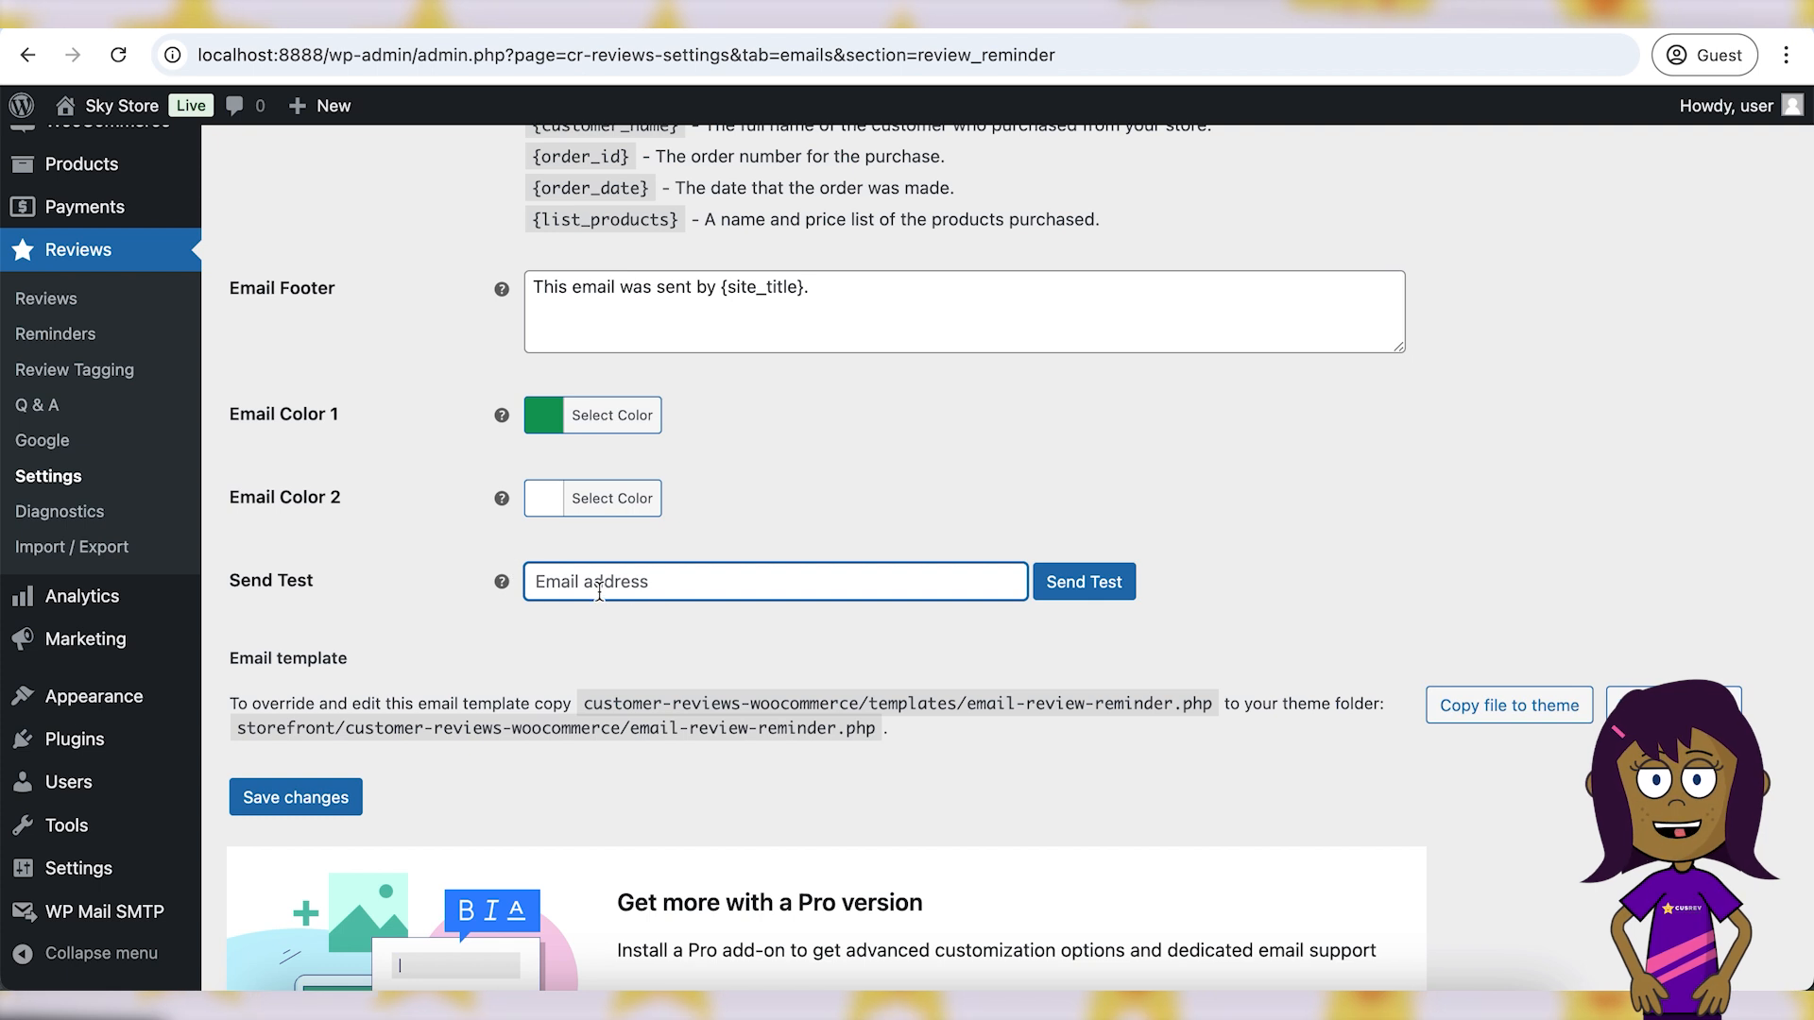
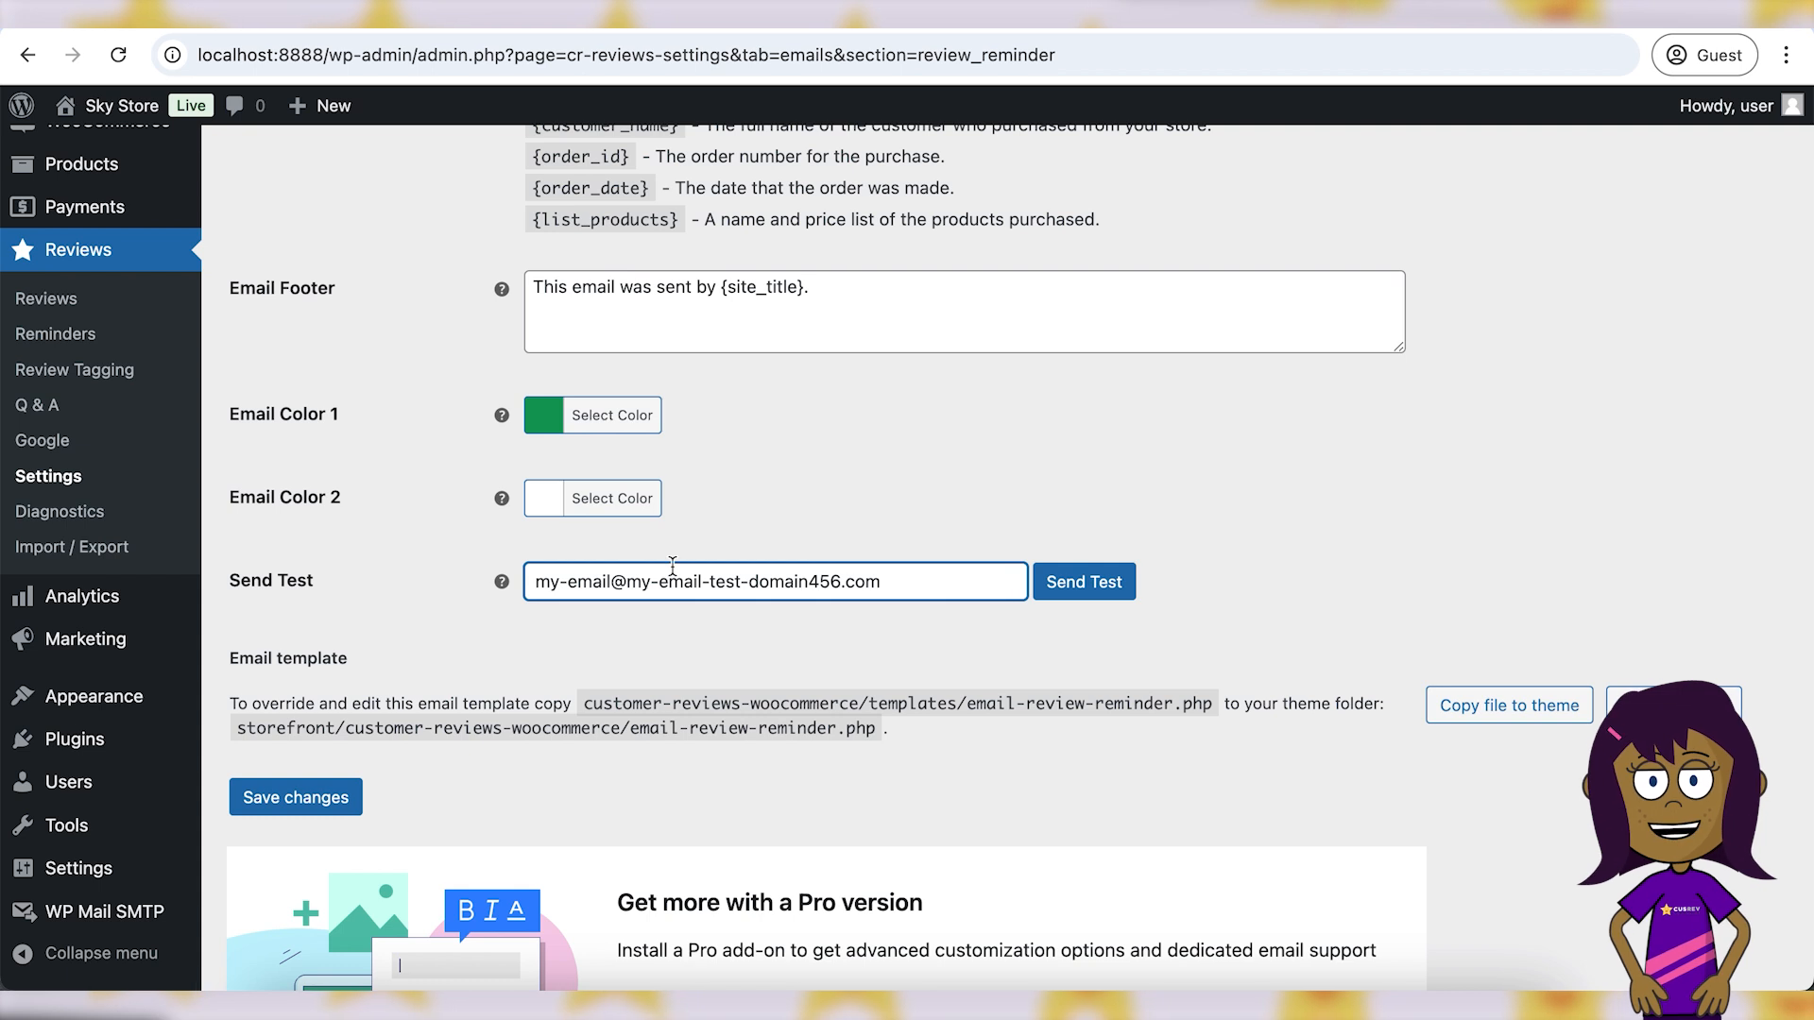
{"action": "left_click", "coordinate": [1086, 584]}
- Check the success confirmation shown beneath the test address field
{"action": "left_click", "coordinate": [549, 618]}
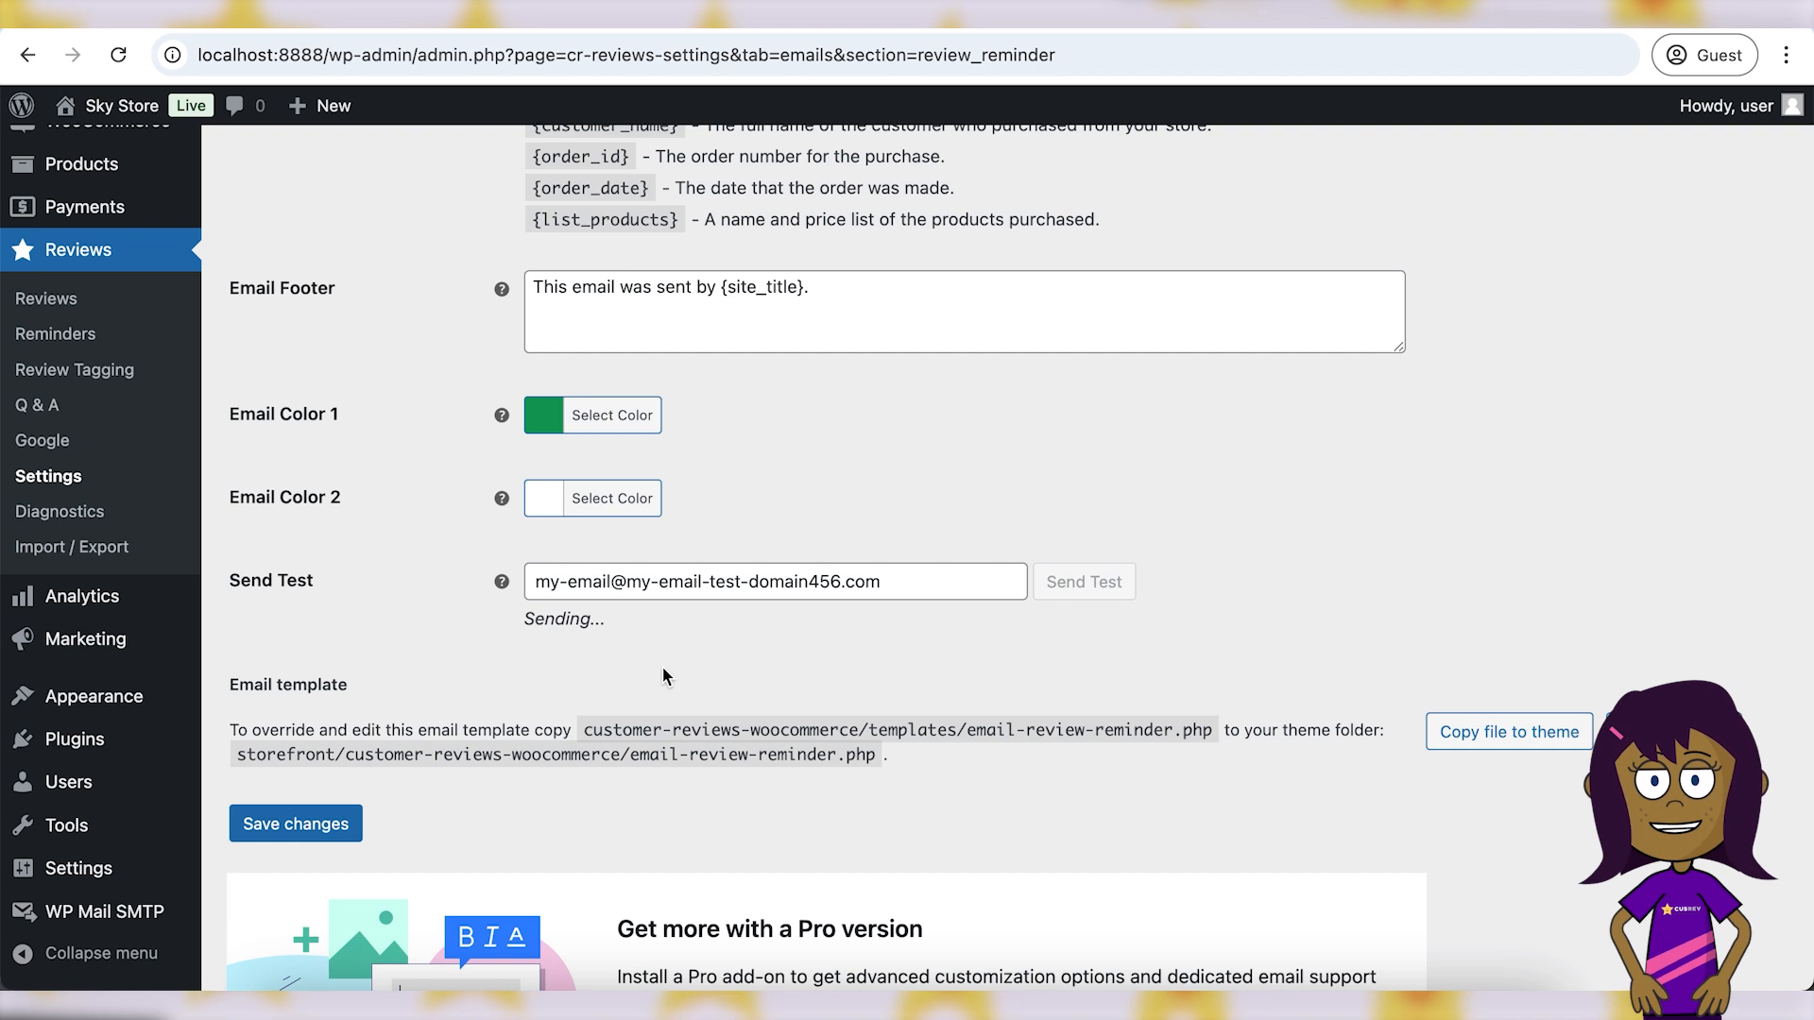
{"action": "left_click_drag", "start_coordinate": [534, 623], "coordinate": [592, 608]}
{"action": "left_click", "coordinate": [886, 624]}
{"action": "left_click", "coordinate": [534, 672]}
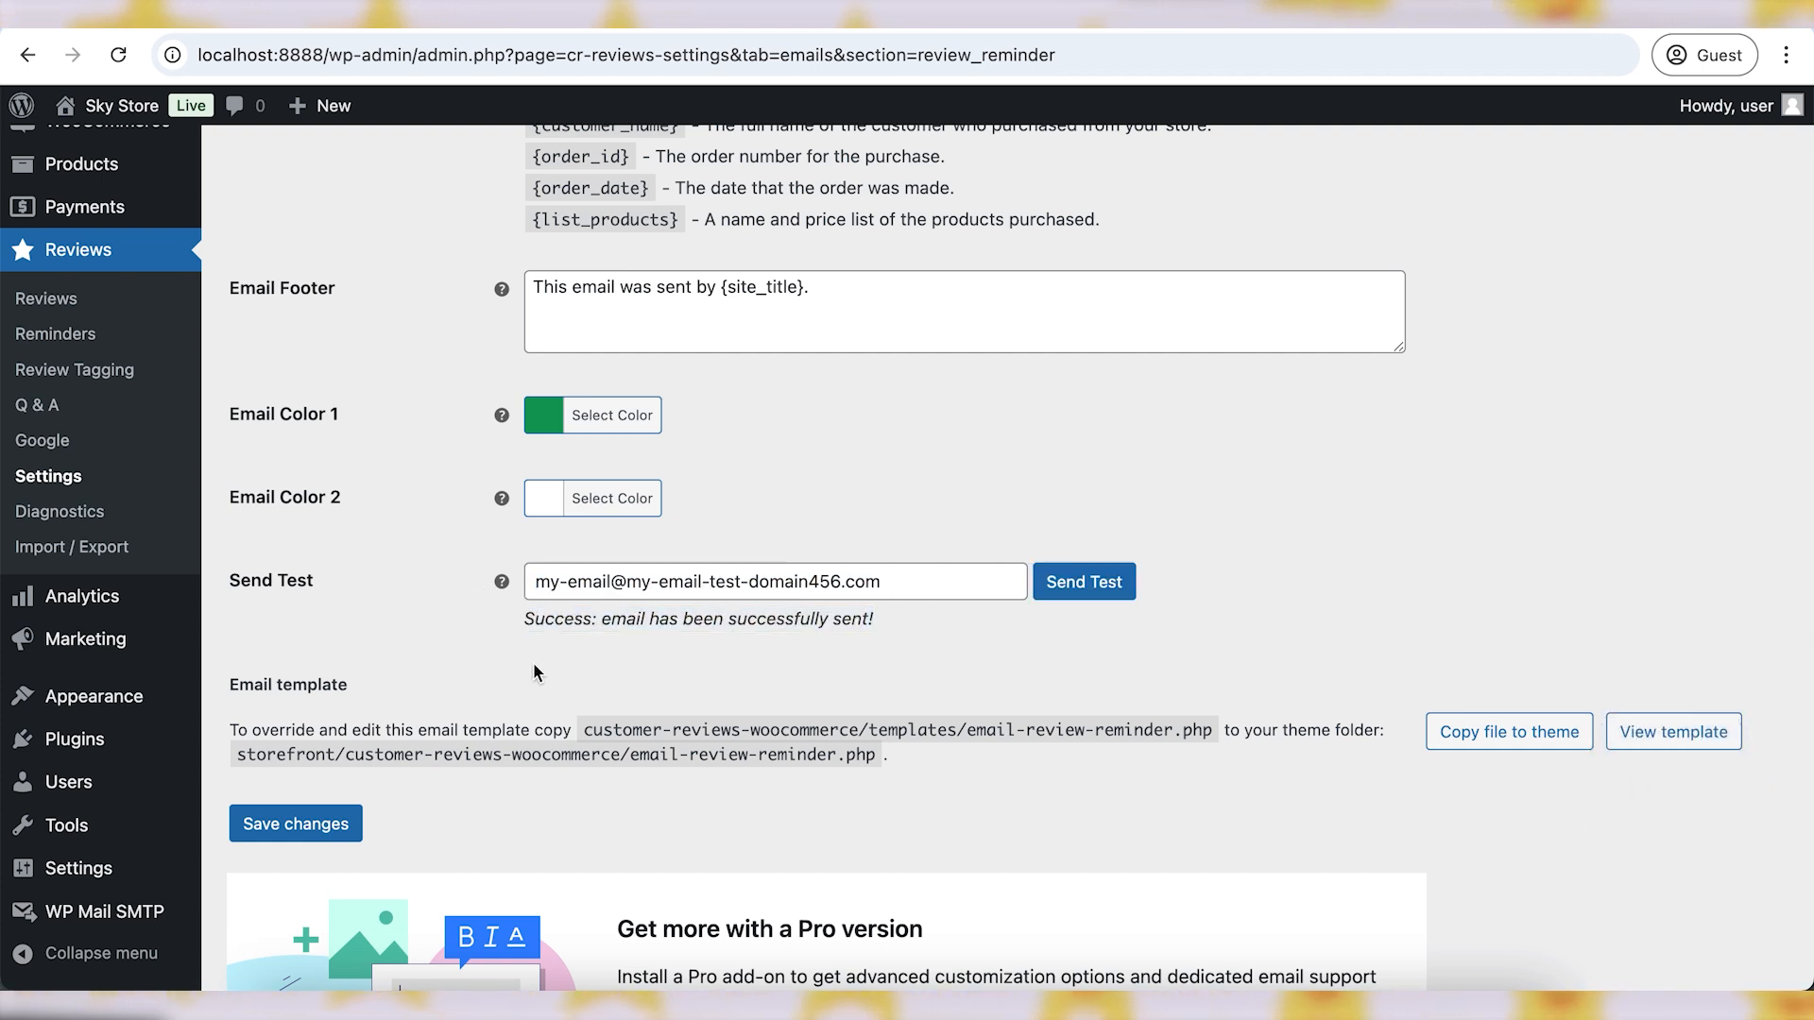